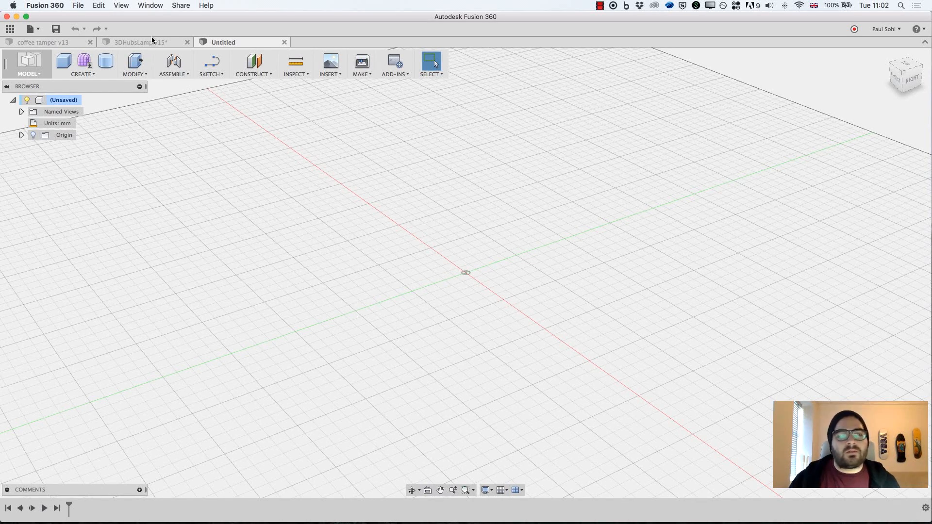
# Examine the 3DHubsLamp v15 model from the side and from above, and return to the Untitled design
pyautogui.click(141, 42)
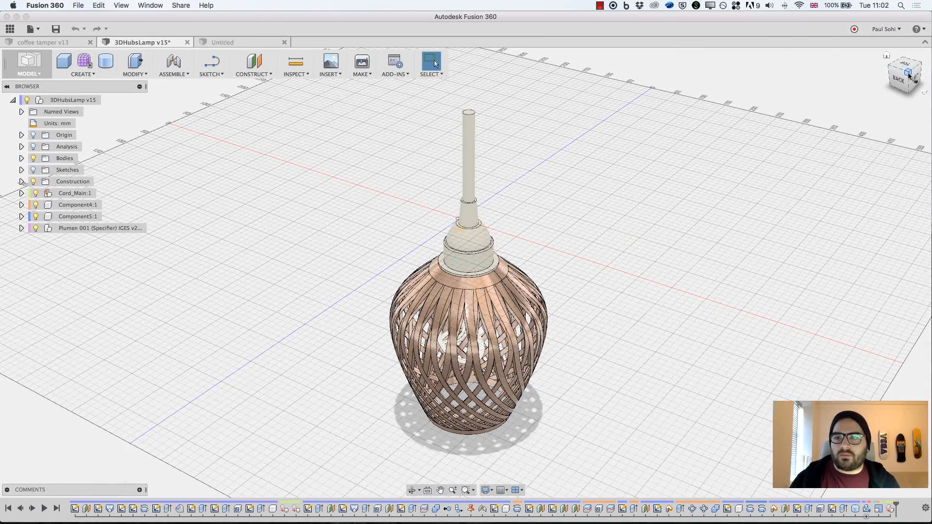
pyautogui.moveTo(909, 75); pyautogui.dragTo(897, 57)
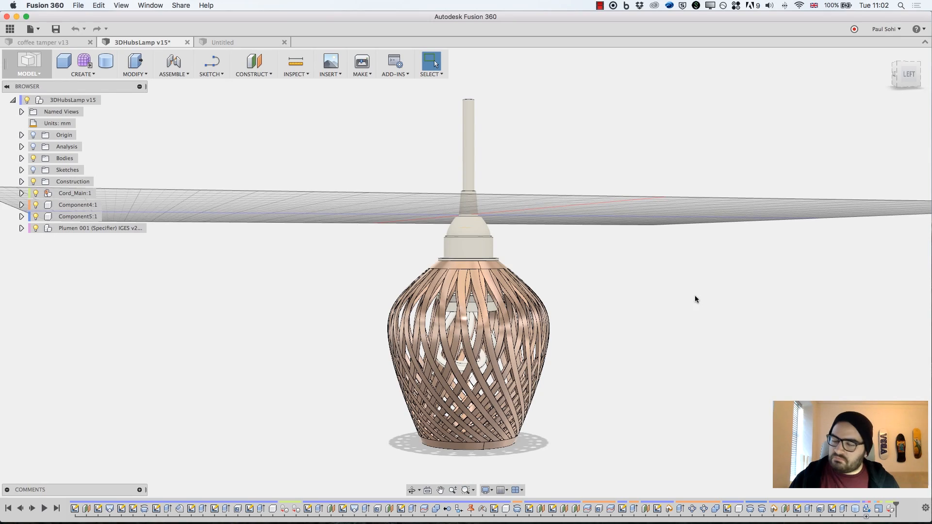
pyautogui.moveTo(695, 296); pyautogui.dragTo(709, 274, button='middle')
pyautogui.scroll(3, 561, 320)
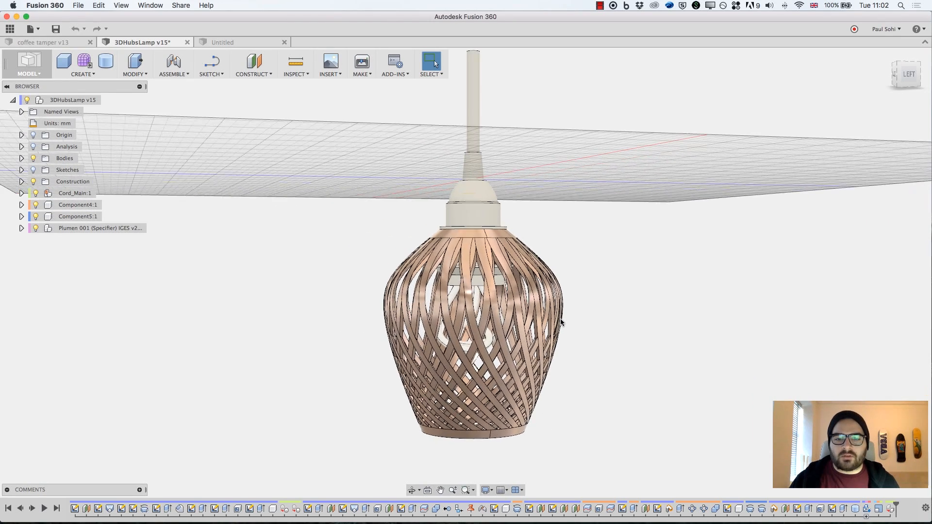
pyautogui.scroll(2, 560, 321)
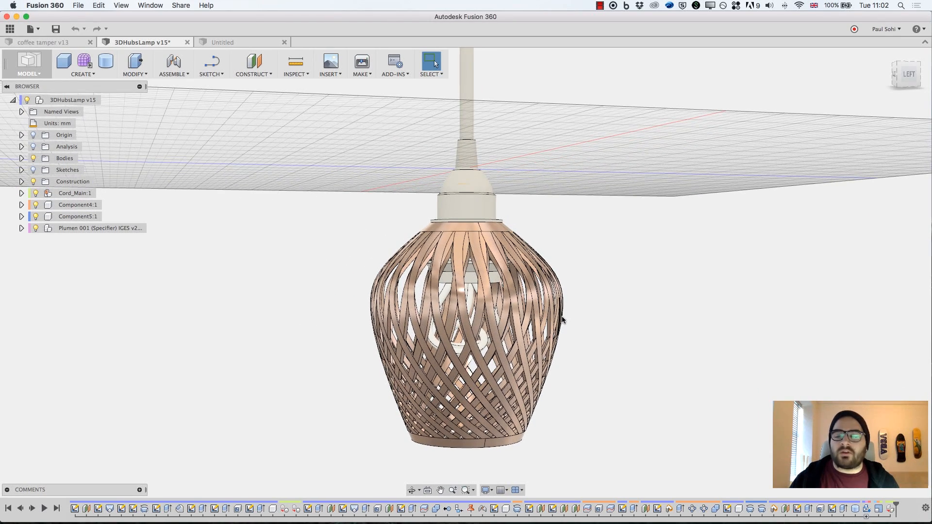
pyautogui.click(905, 83)
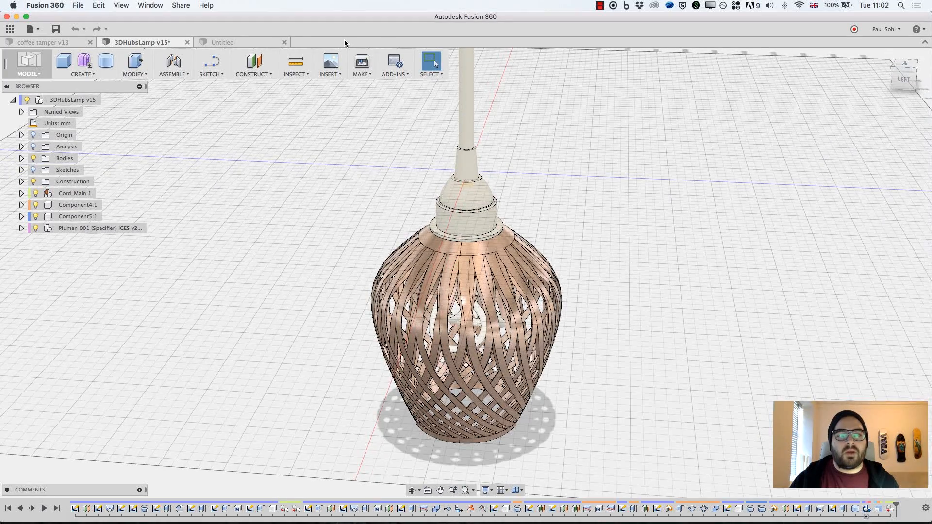
pyautogui.click(229, 43)
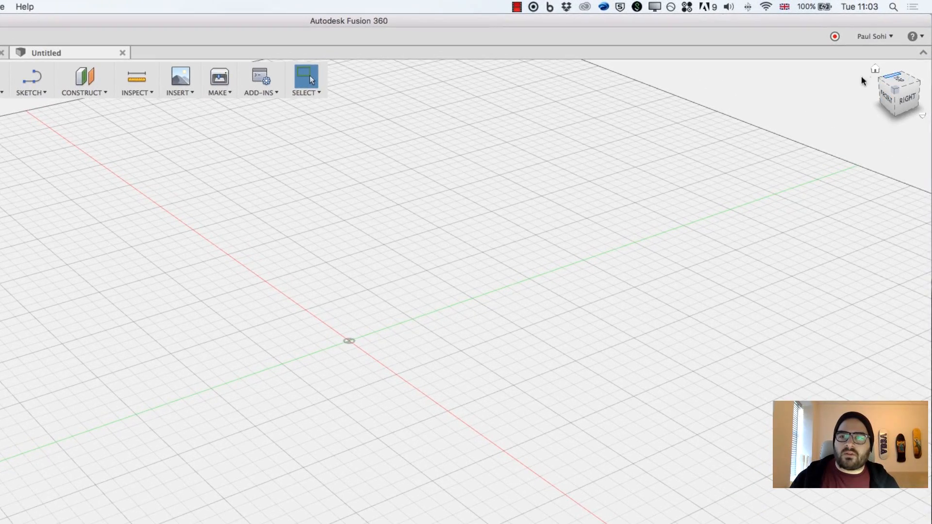
# Orbit around the empty workspace to the right-hand side and restore the home view
pyautogui.click(910, 93)
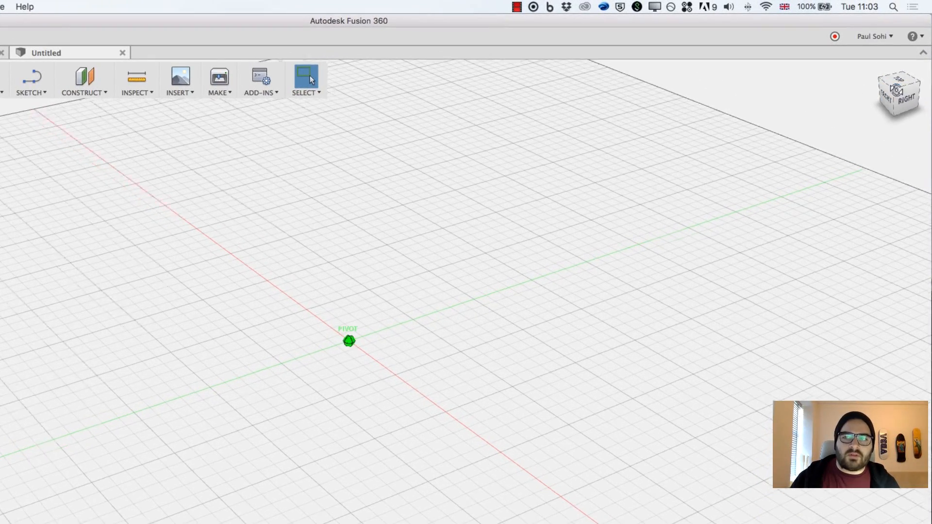
pyautogui.moveTo(906, 87)
pyautogui.mouseDown()
pyautogui.moveTo(924, 93)
pyautogui.moveTo(906, 79)
pyautogui.moveTo(919, 91)
pyautogui.mouseUp()
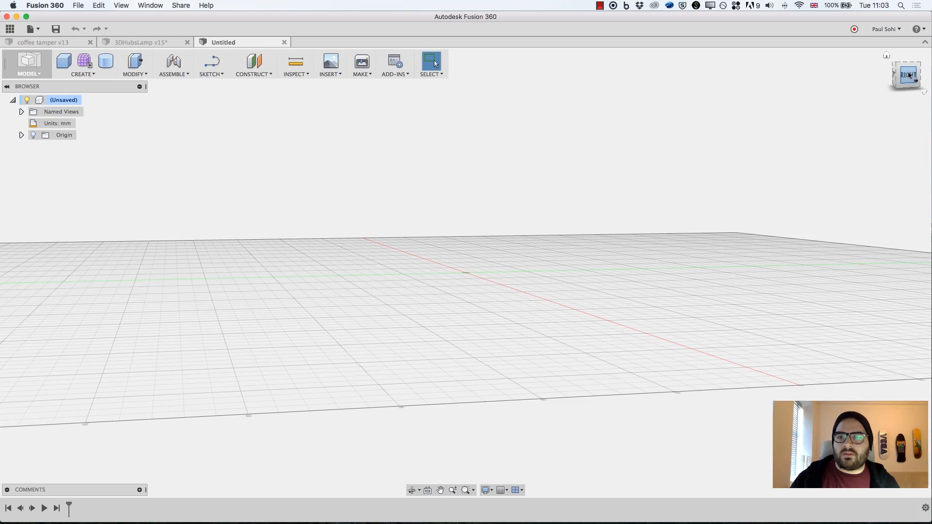
pyautogui.click(908, 75)
pyautogui.click(886, 56)
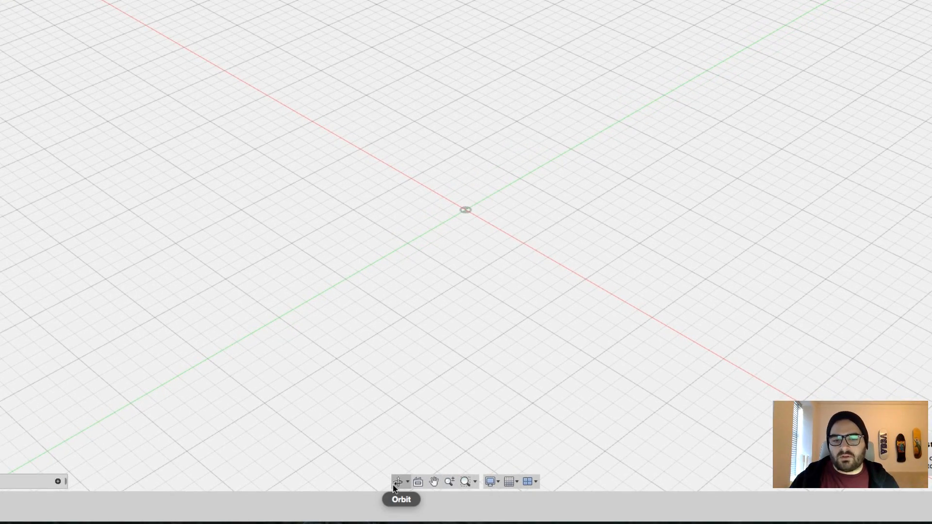
# Try the Orbit, Look At, Pan and Zoom navigation tools on the empty workspace
pyautogui.click(397, 481)
pyautogui.moveTo(430, 233)
pyautogui.mouseDown()
pyautogui.moveTo(393, 202)
pyautogui.moveTo(421, 221)
pyautogui.mouseUp()
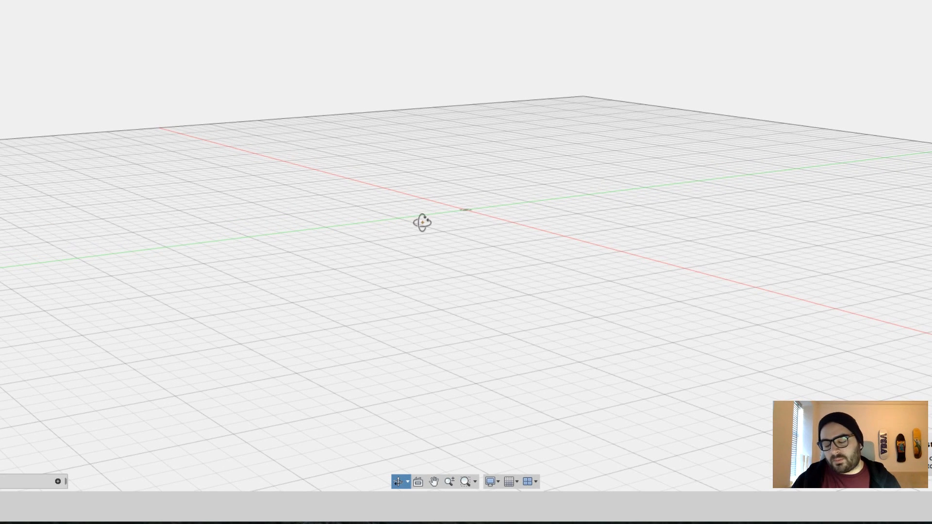
pyautogui.click(418, 481)
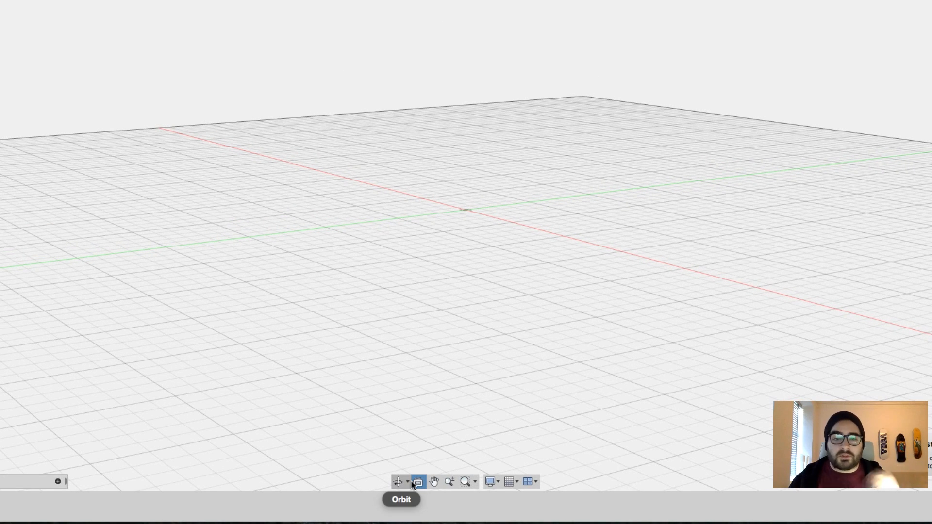
pyautogui.click(430, 481)
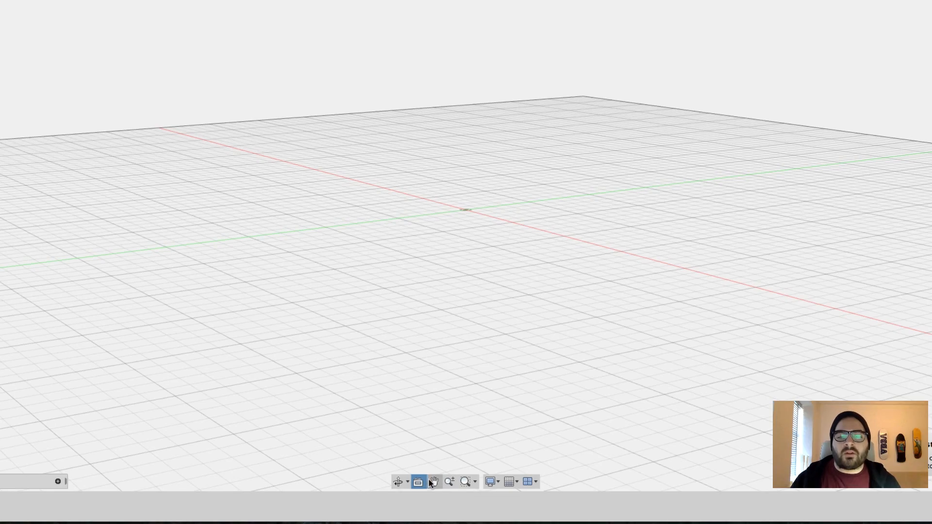
pyautogui.moveTo(492, 228); pyautogui.dragTo(485, 441)
pyautogui.click(449, 481)
pyautogui.moveTo(524, 293); pyautogui.dragTo(497, 449)
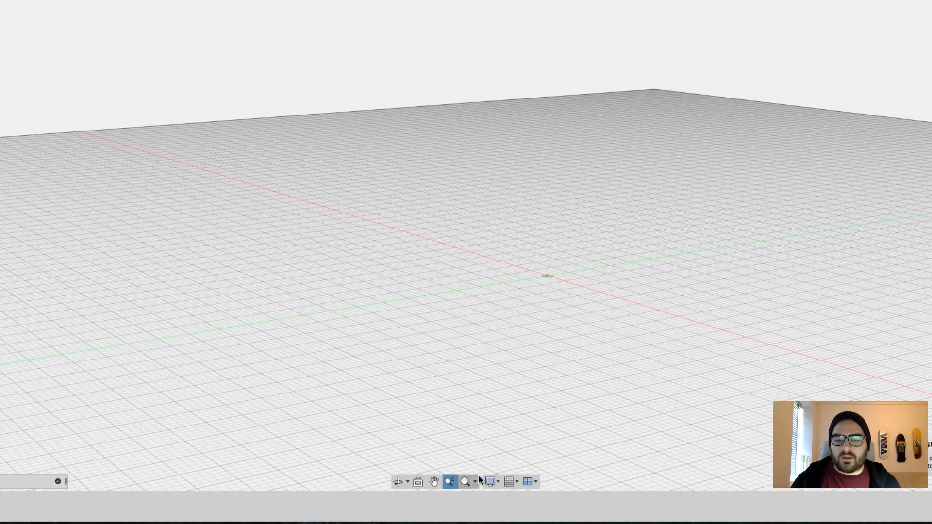
# Zoom to a window around the origin, fit the view and restore the home view
pyautogui.click(477, 483)
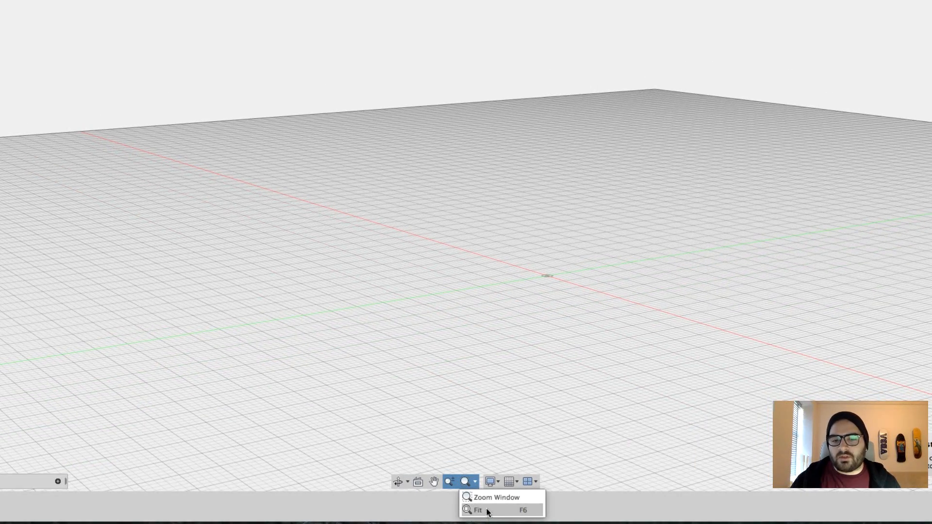
pyautogui.click(485, 499)
pyautogui.moveTo(487, 193); pyautogui.dragTo(627, 326)
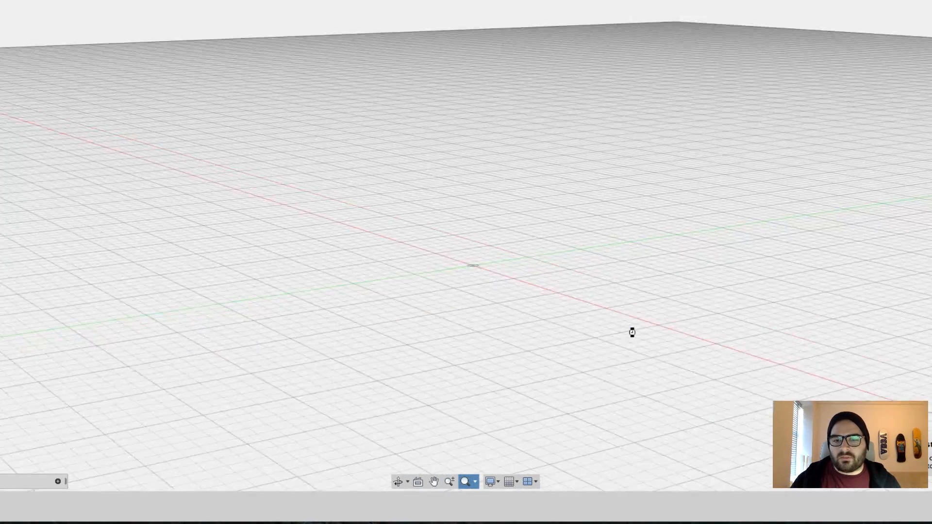
pyautogui.click(475, 482)
pyautogui.click(478, 509)
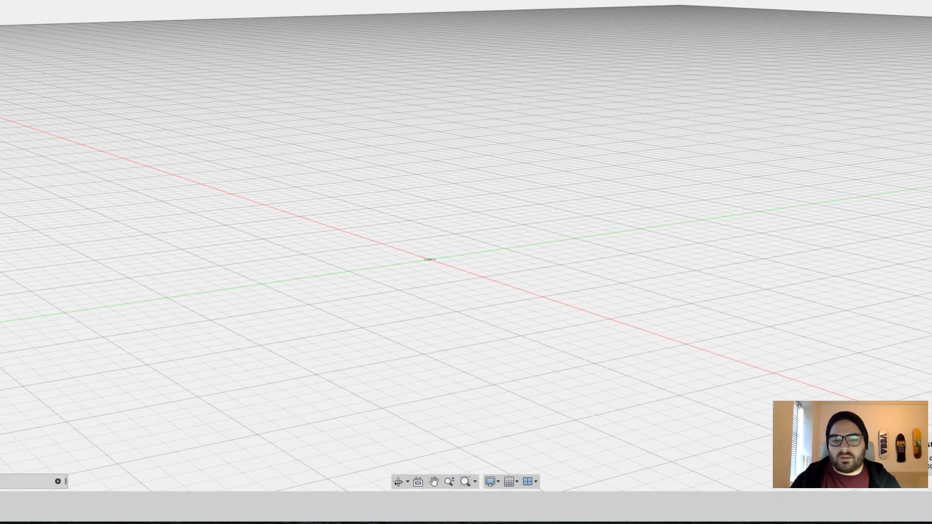
pyautogui.click(871, 1)
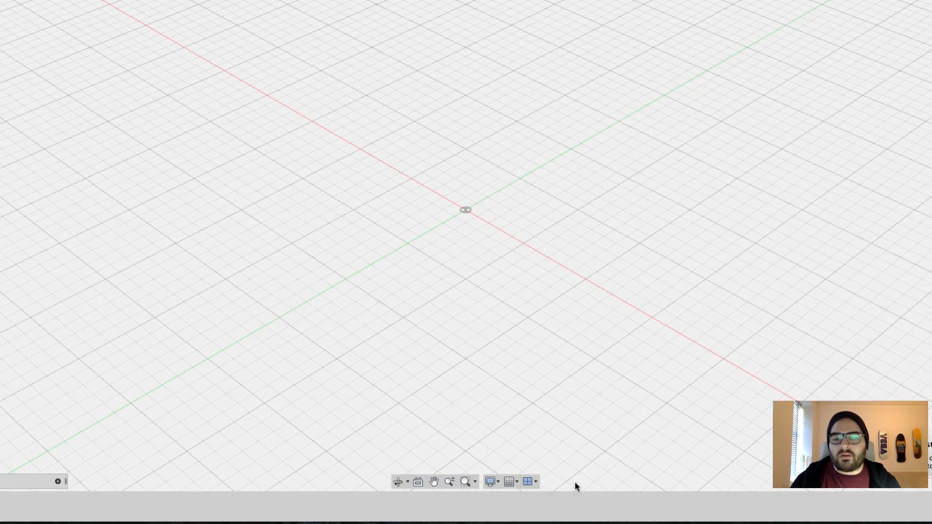
pyautogui.click(498, 484)
pyautogui.moveTo(562, 405)
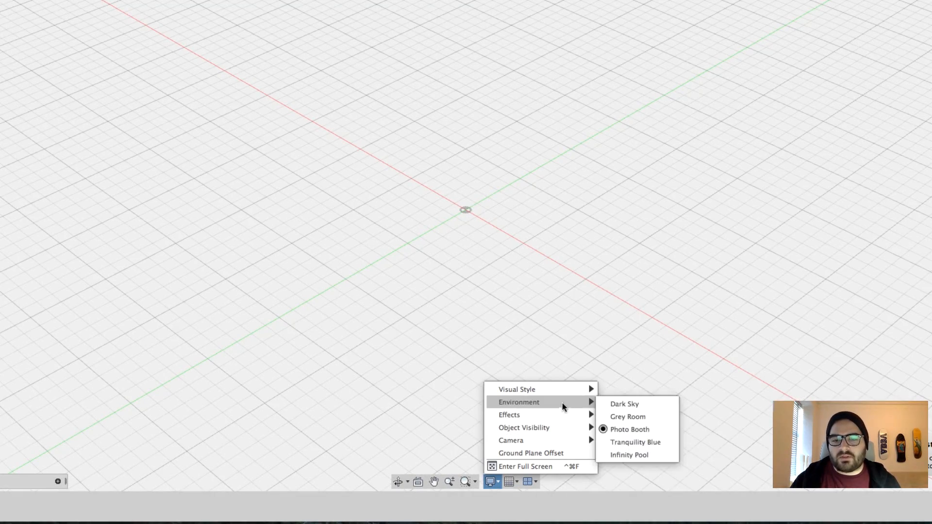
pyautogui.moveTo(565, 388)
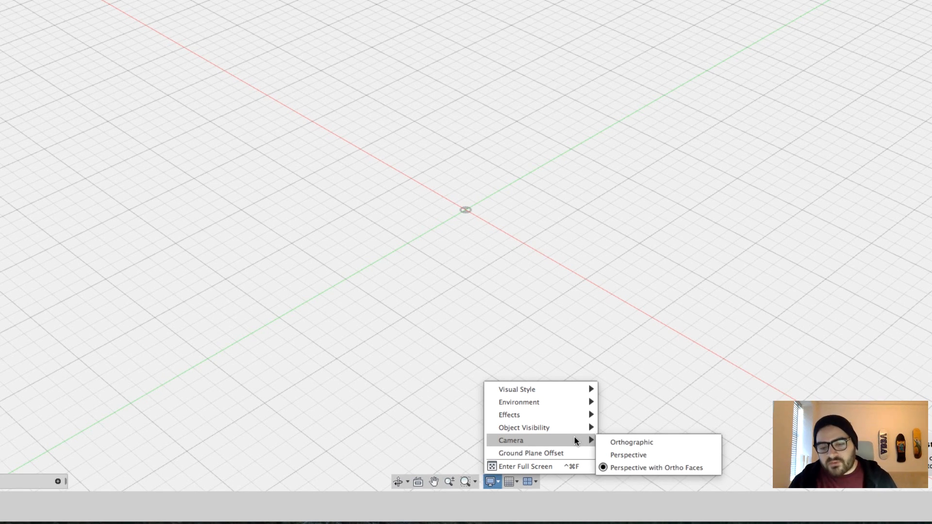
pyautogui.moveTo(514, 415)
pyautogui.click(455, 383)
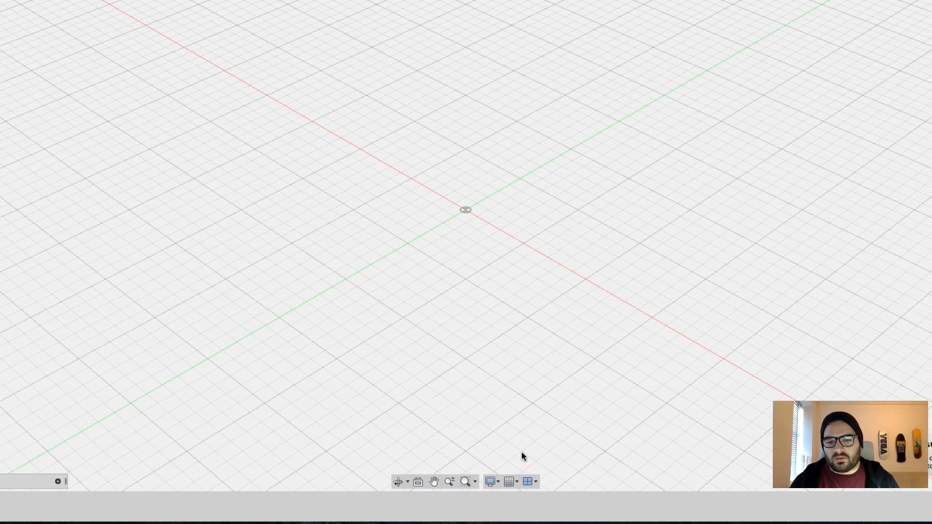
pyautogui.click(509, 482)
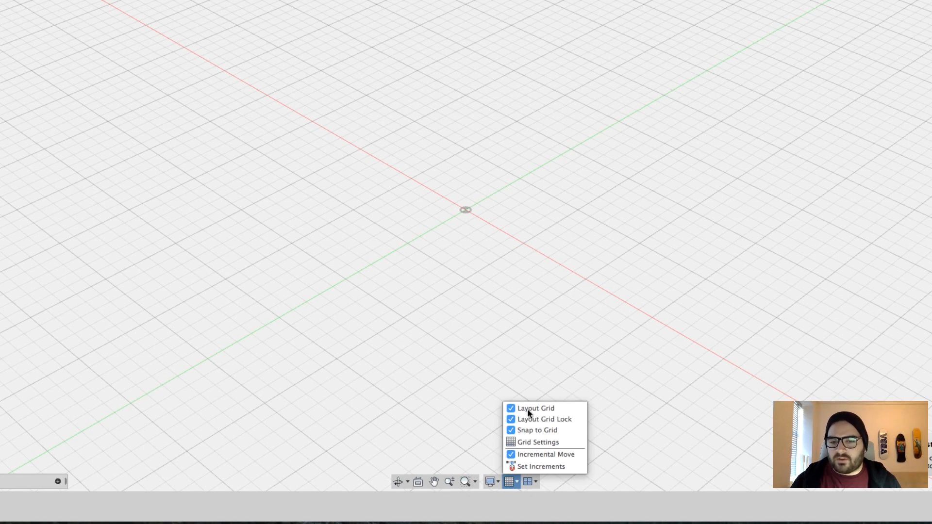
# Split the workspace into multiple views and return to a single view
pyautogui.click(531, 481)
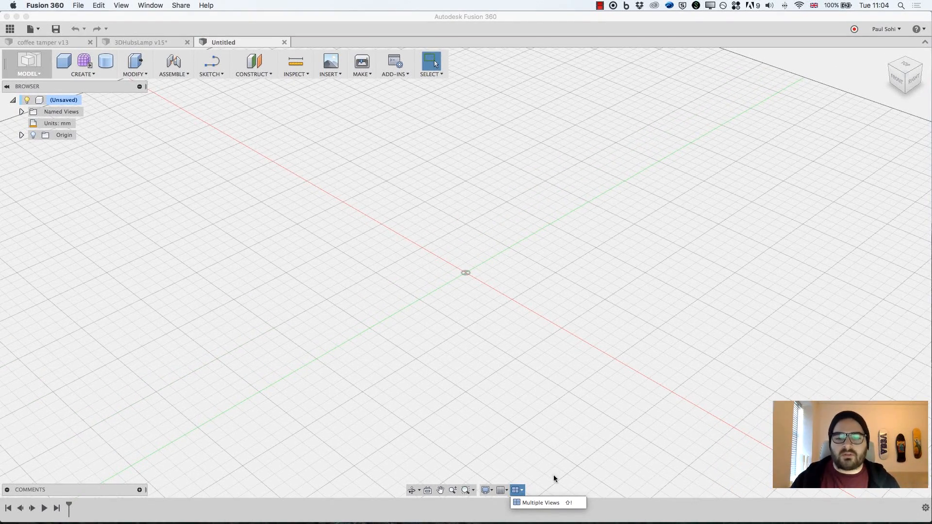
pyautogui.click(556, 502)
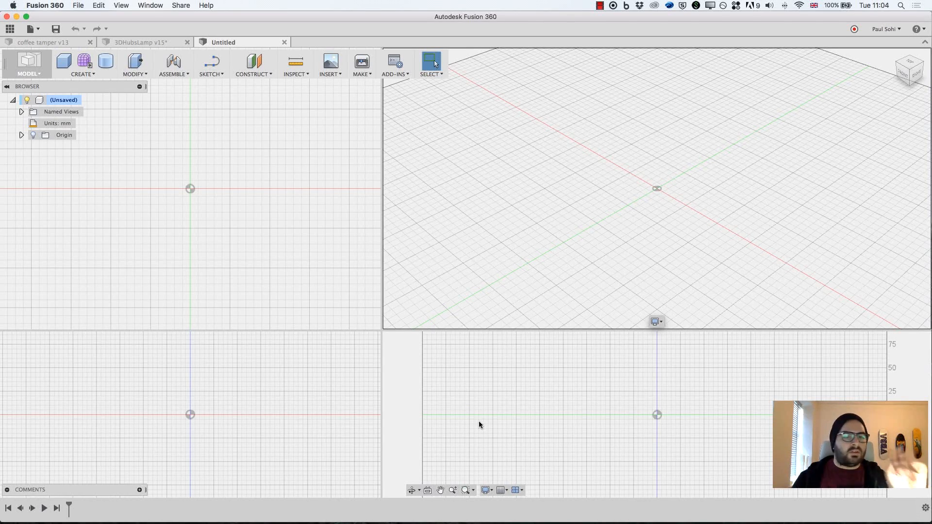
pyautogui.click(518, 490)
pyautogui.click(532, 467)
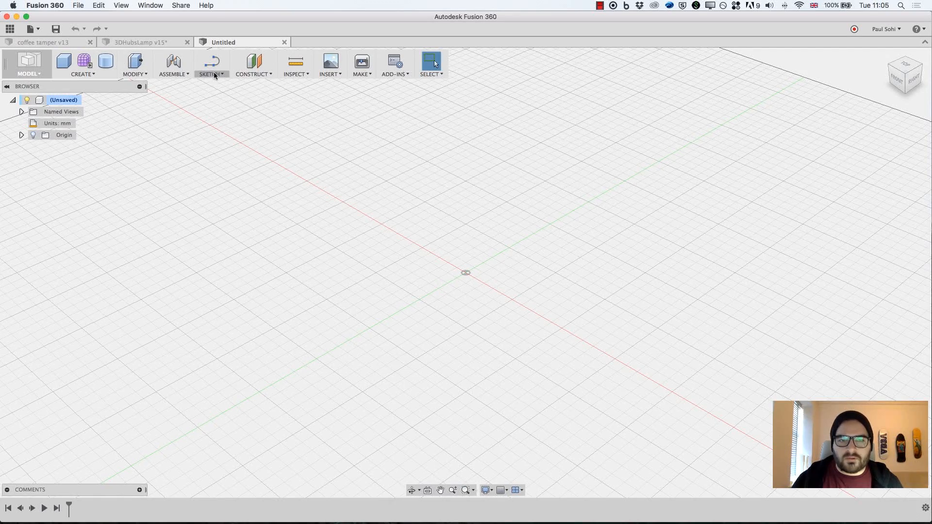
pyautogui.click(92, 75)
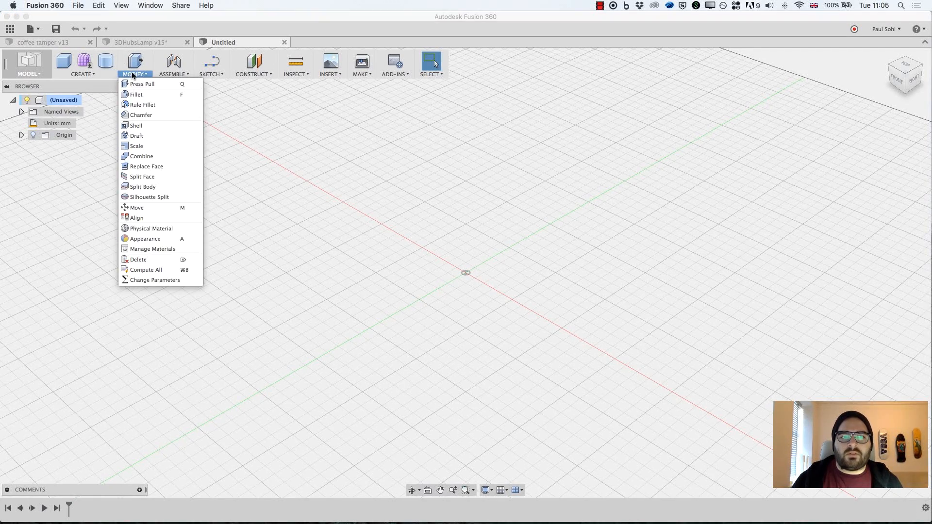
pyautogui.moveTo(170, 75)
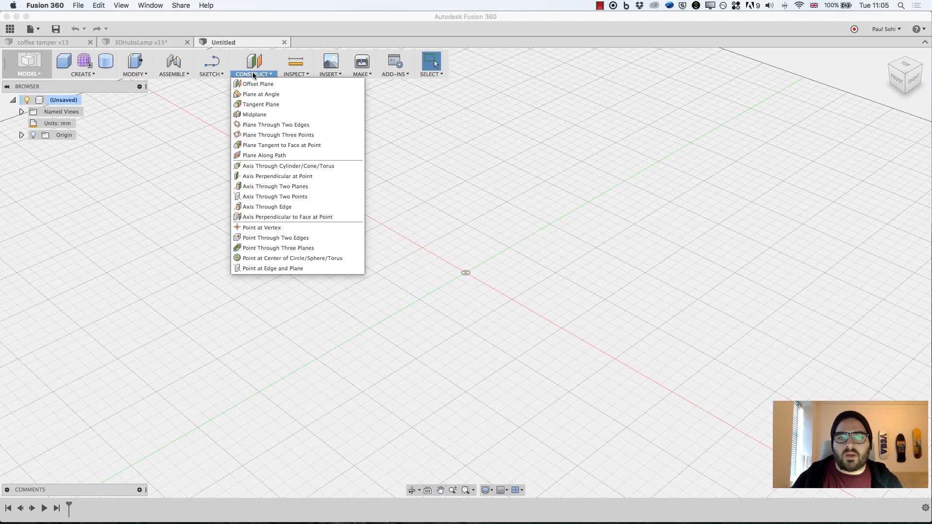
pyautogui.moveTo(309, 74)
pyautogui.moveTo(431, 74)
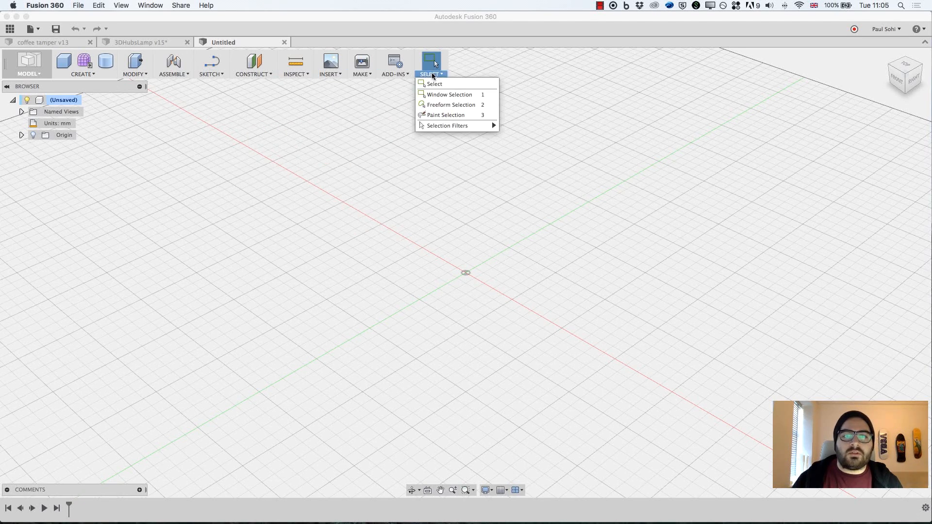
pyautogui.click(491, 69)
pyautogui.click(98, 73)
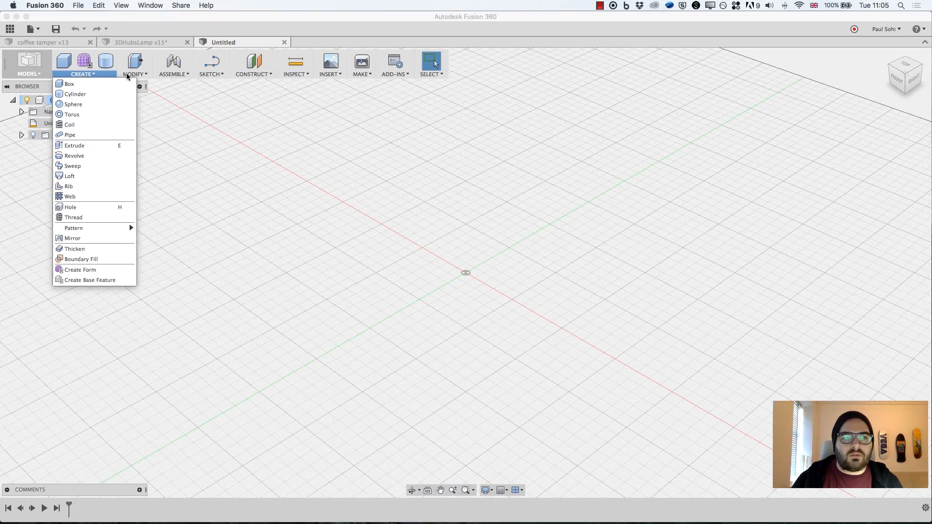
pyautogui.moveTo(129, 74)
pyautogui.click(212, 84)
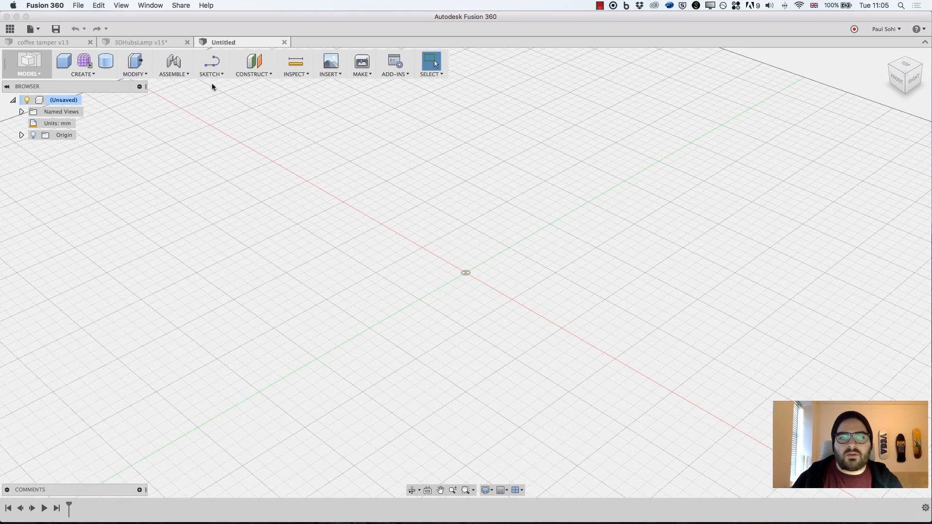
pyautogui.click(253, 73)
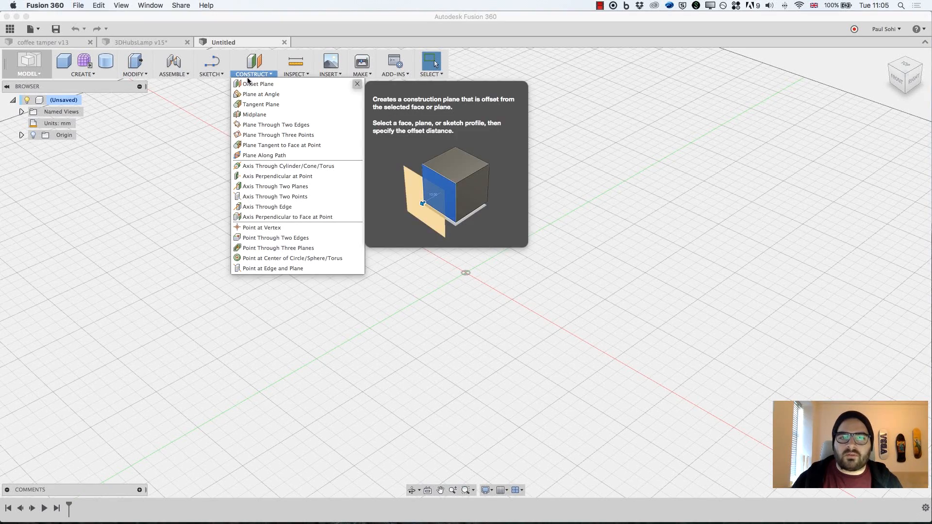
pyautogui.click(248, 77)
pyautogui.click(30, 63)
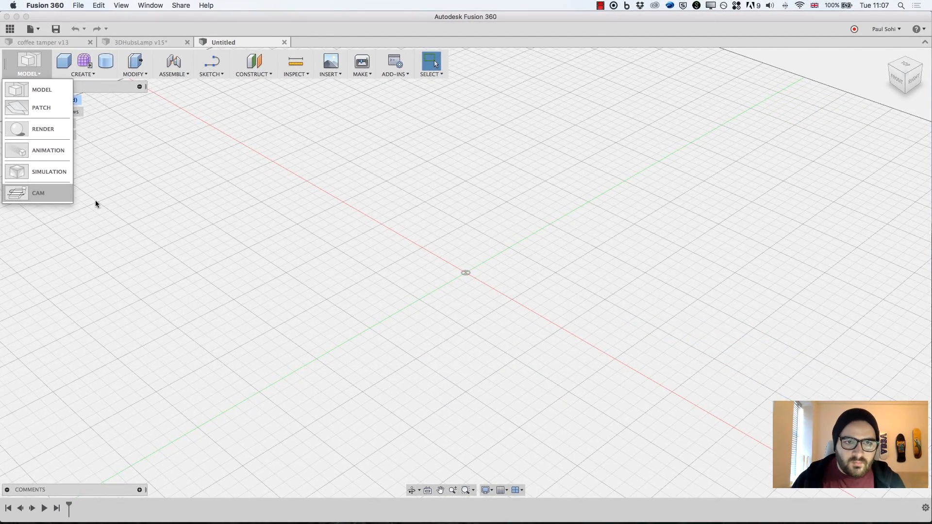
pyautogui.click(208, 204)
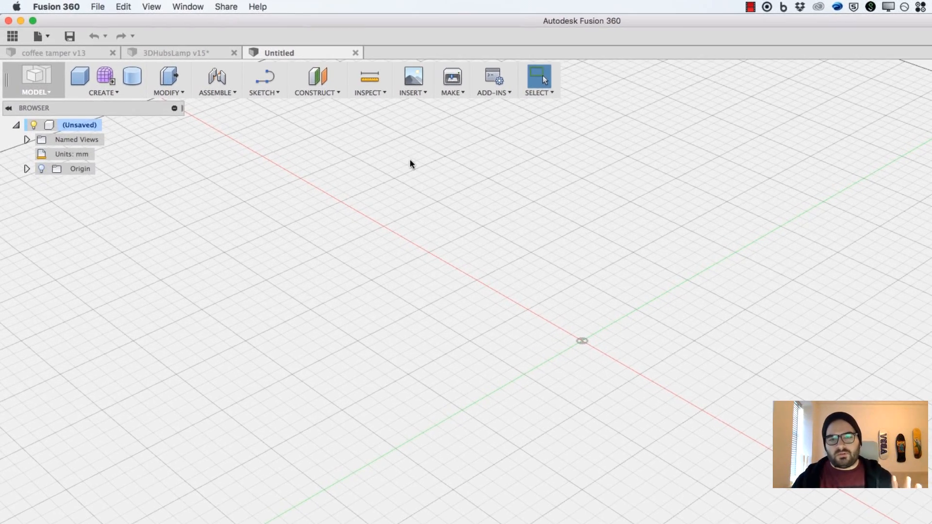
# Create a new sketch on the front XZ origin plane of the Untitled design
pyautogui.click(262, 93)
pyautogui.click(269, 106)
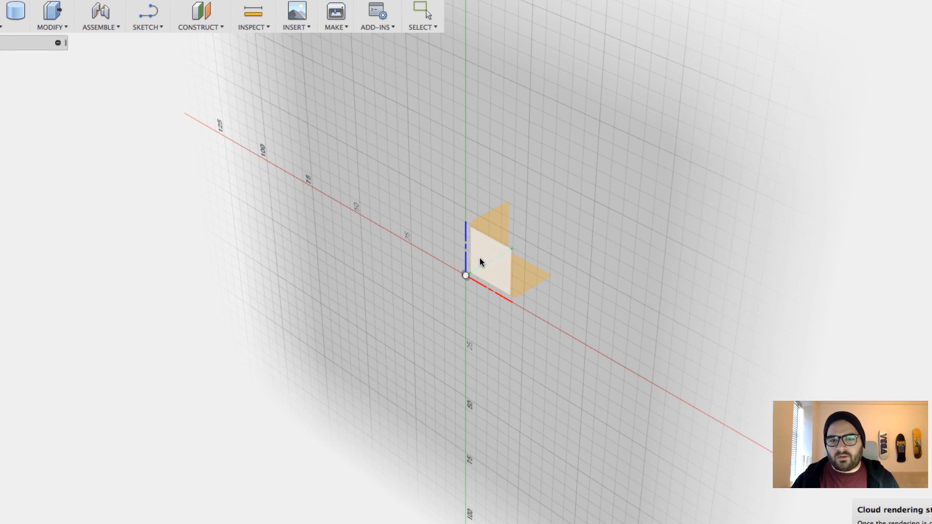
pyautogui.click(480, 260)
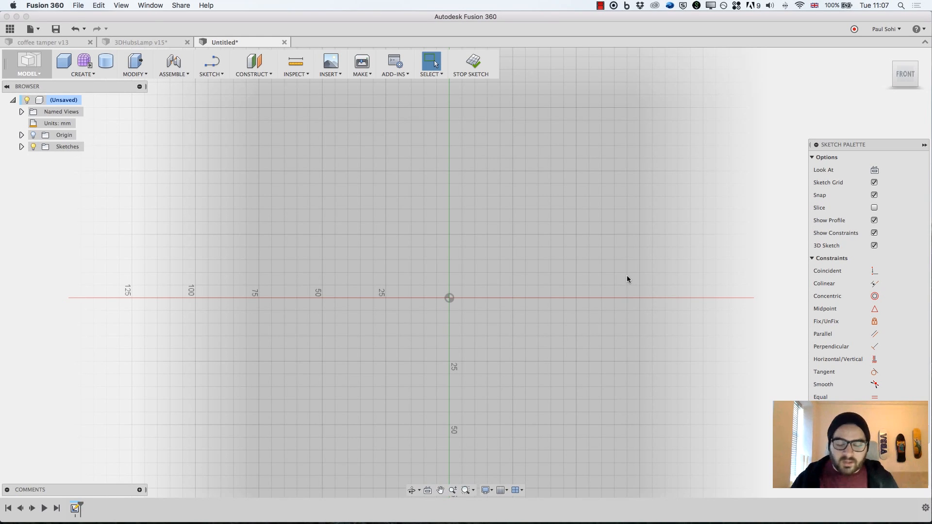
pyautogui.moveTo(627, 275)
pyautogui.mouseDown(button='middle')
pyautogui.moveTo(595, 311)
pyautogui.moveTo(491, 375)
pyautogui.mouseUp(button='middle')
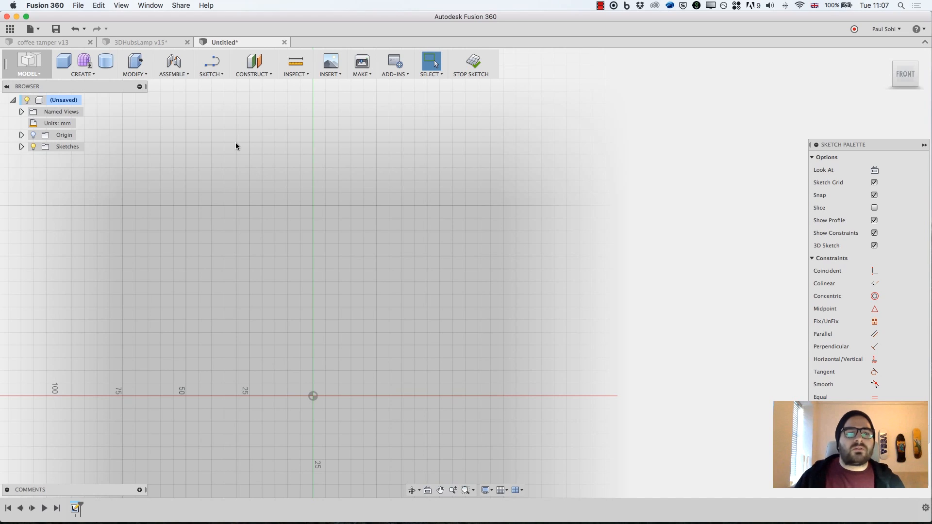
# Draw a horizontal line about 70 mm long from the origin along the red axis
pyautogui.click(214, 75)
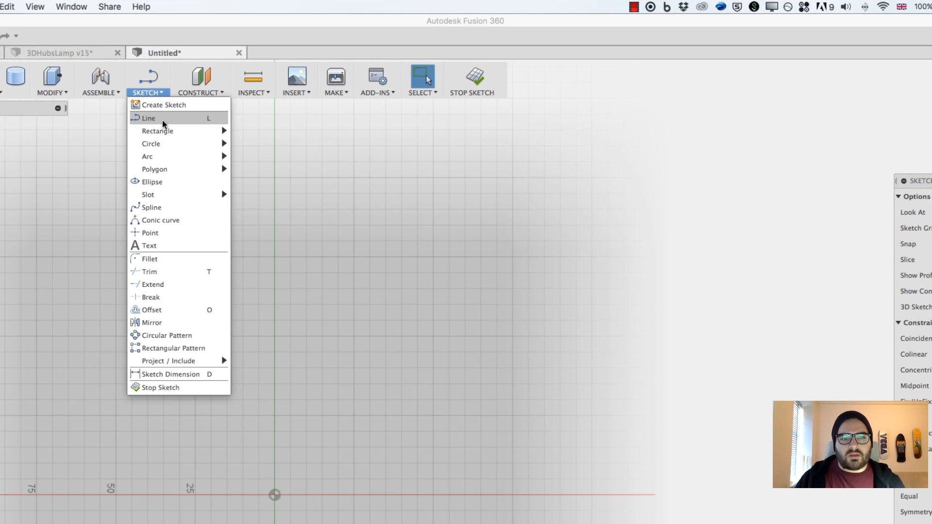
pyautogui.click(163, 121)
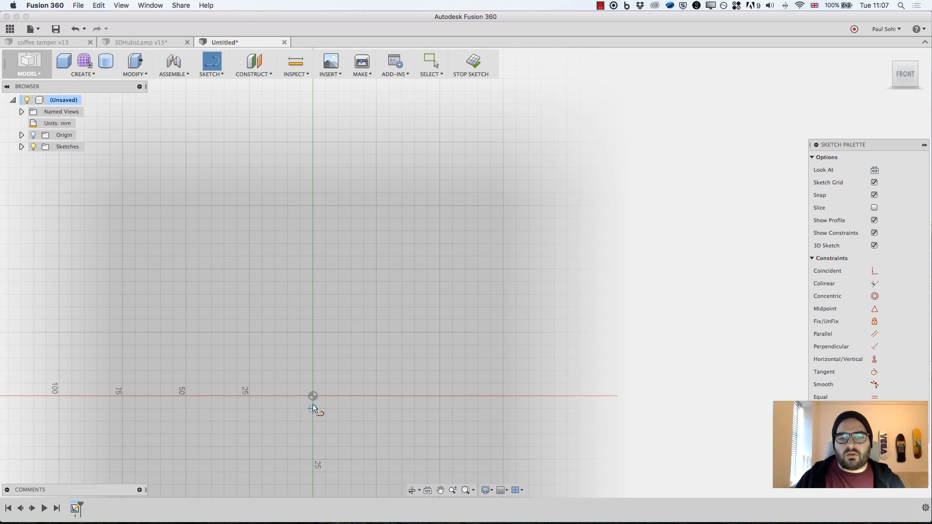
pyautogui.click(313, 397)
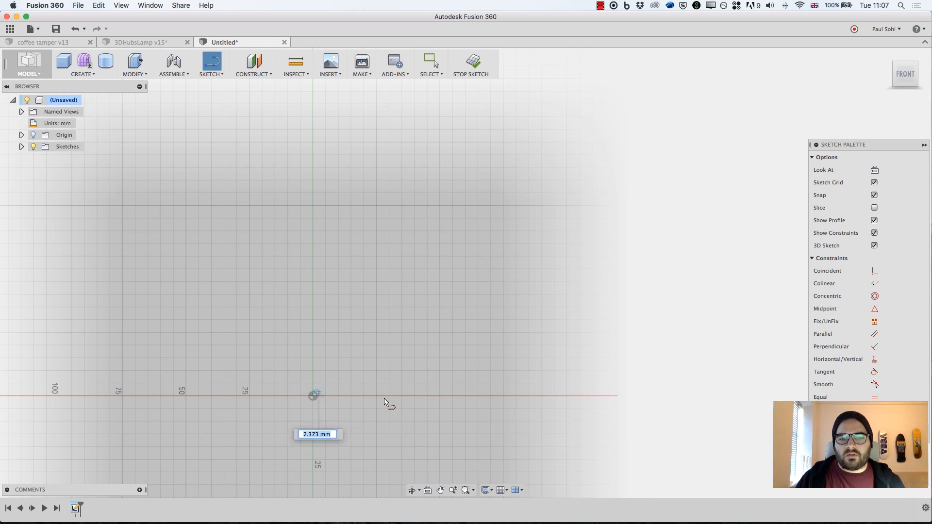
pyautogui.click(490, 396)
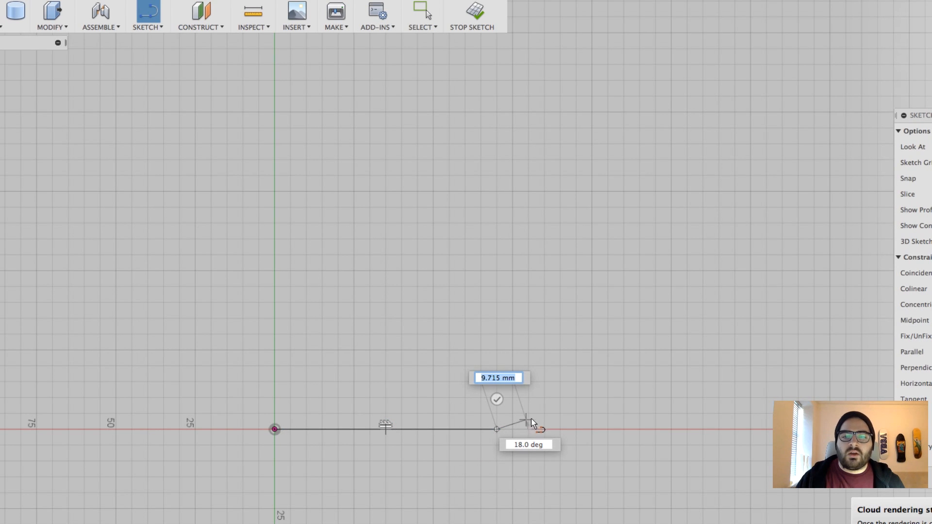
pyautogui.press('Escape')
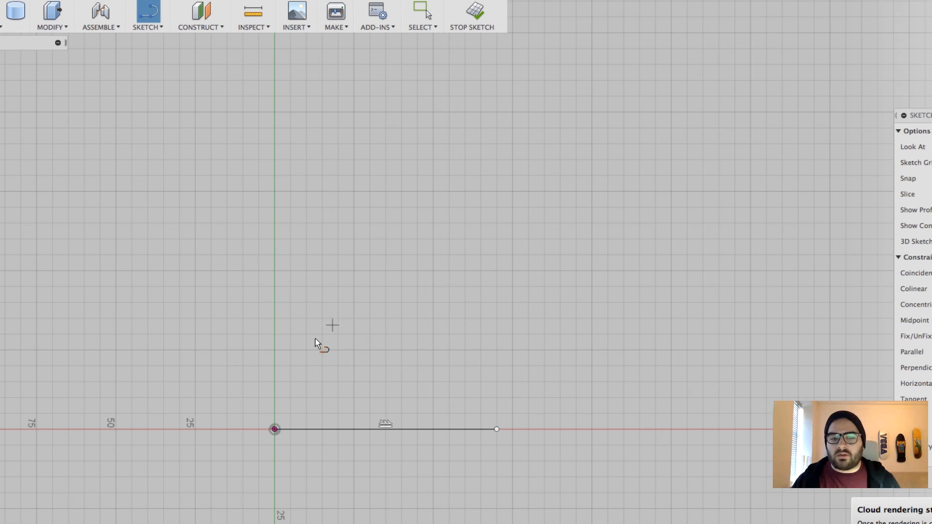
# Draw a vertical line about 100 mm up from the origin, continued by a horizontal line about 25 mm long at its upper end
pyautogui.click(274, 429)
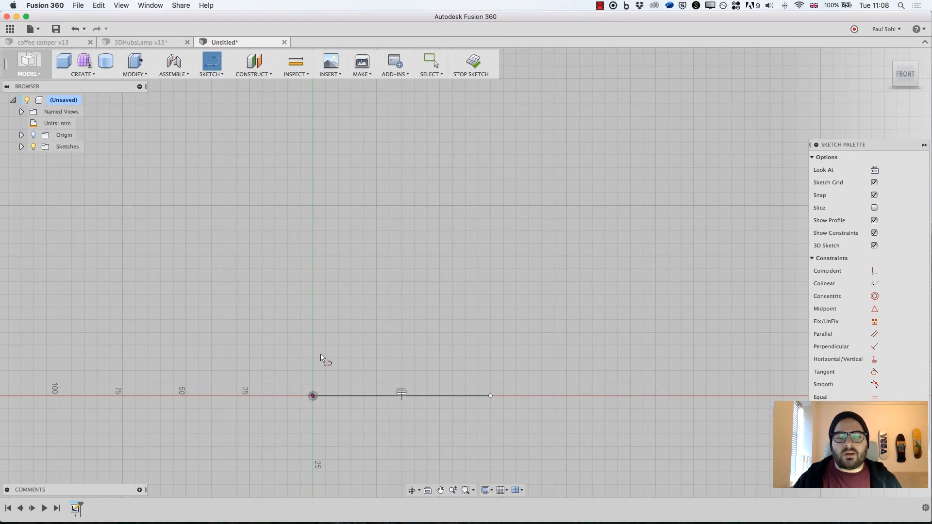
pyautogui.click(314, 143)
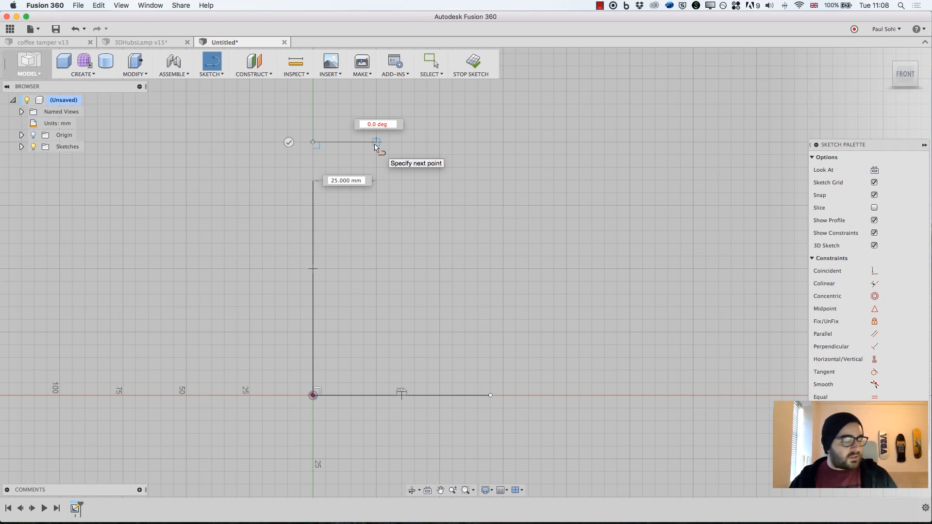
pyautogui.click(376, 142)
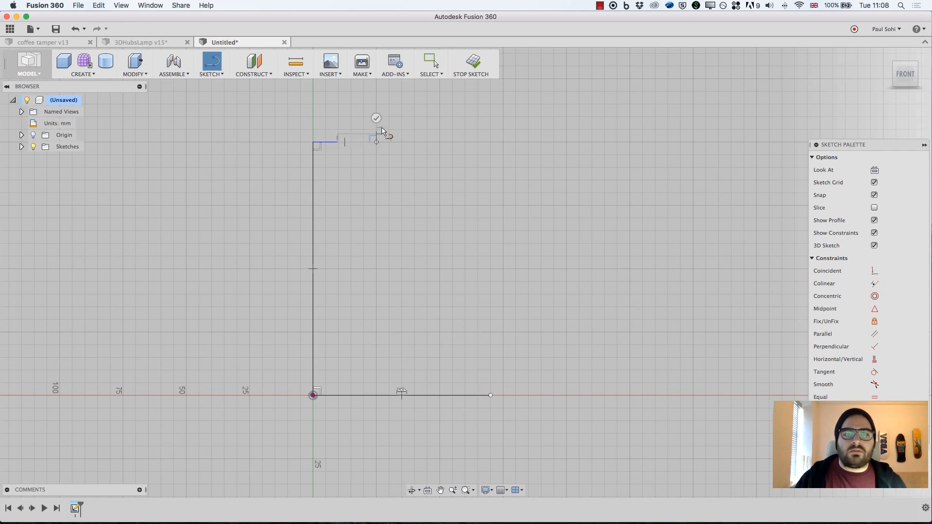
pyautogui.click(378, 119)
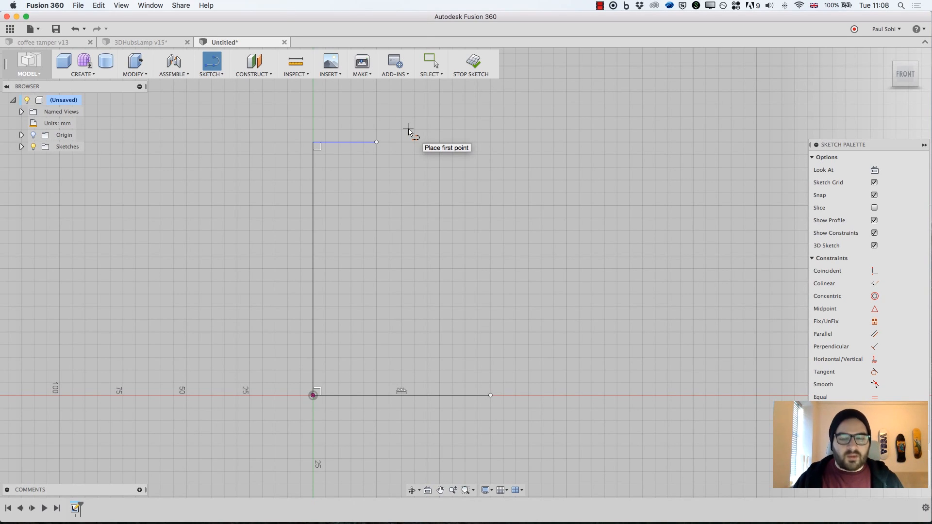
pyautogui.press('Escape')
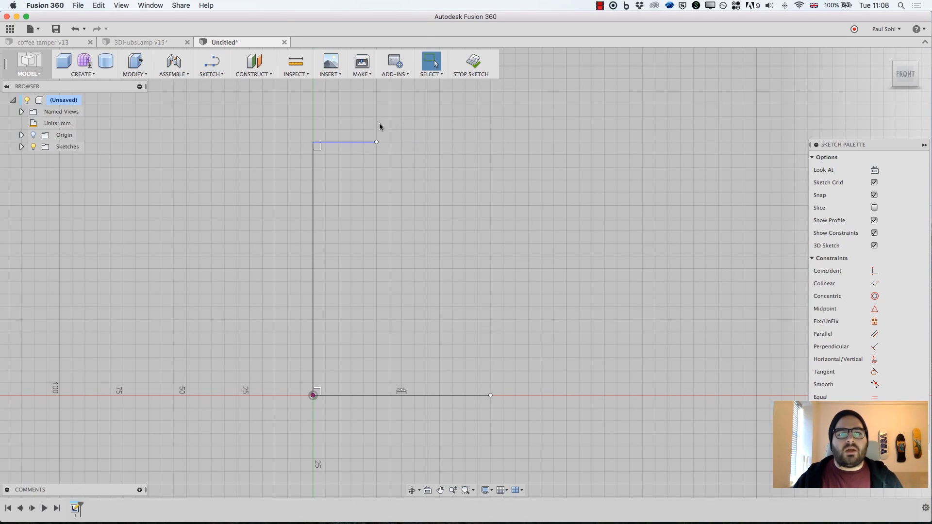
# Add a sketch dimension below the bottom horizontal line and set its length to 180/2
pyautogui.click(223, 75)
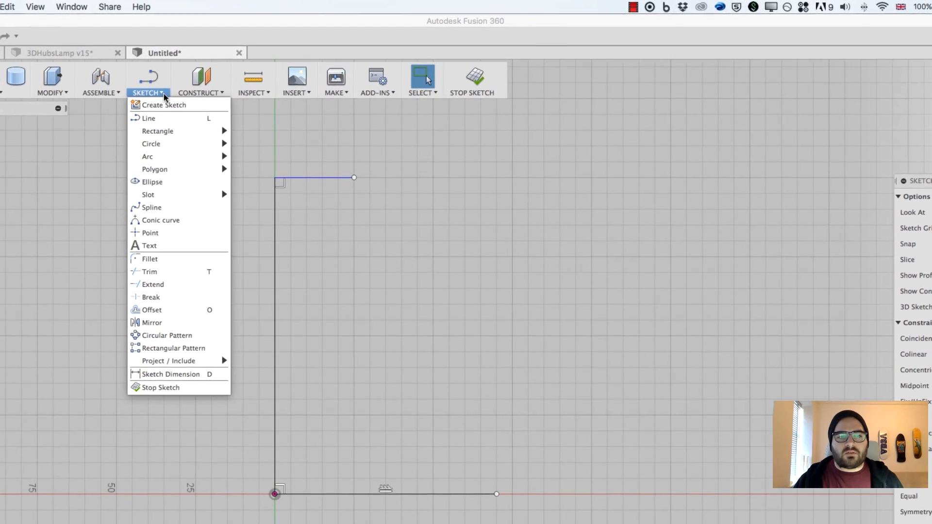
pyautogui.click(139, 374)
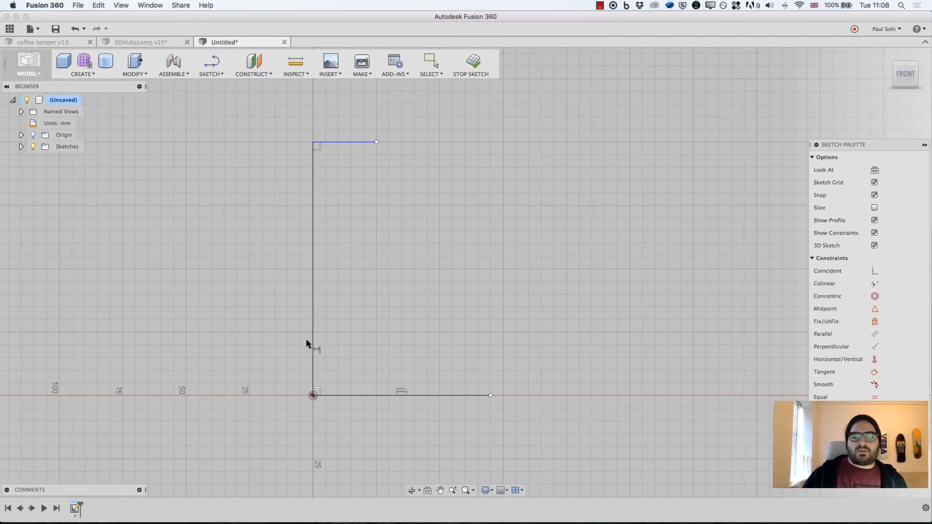
pyautogui.click(379, 395)
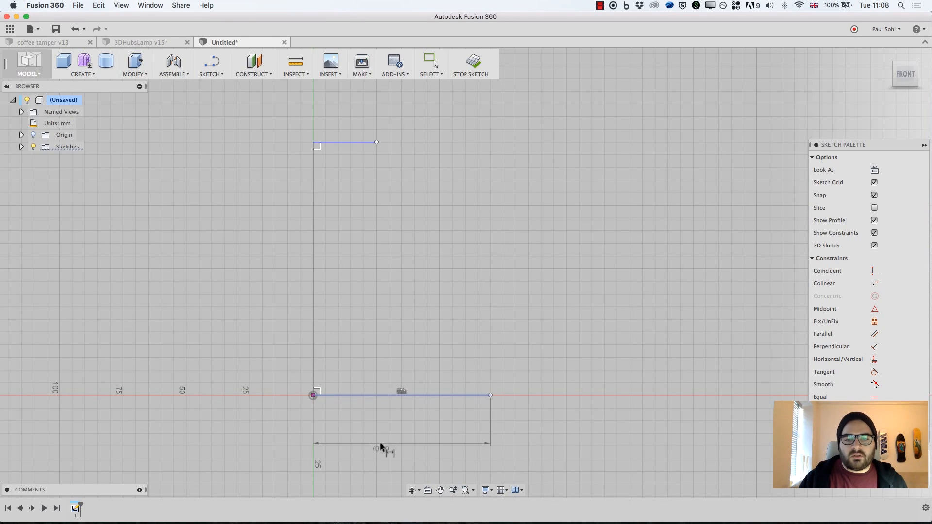
pyautogui.click(403, 443)
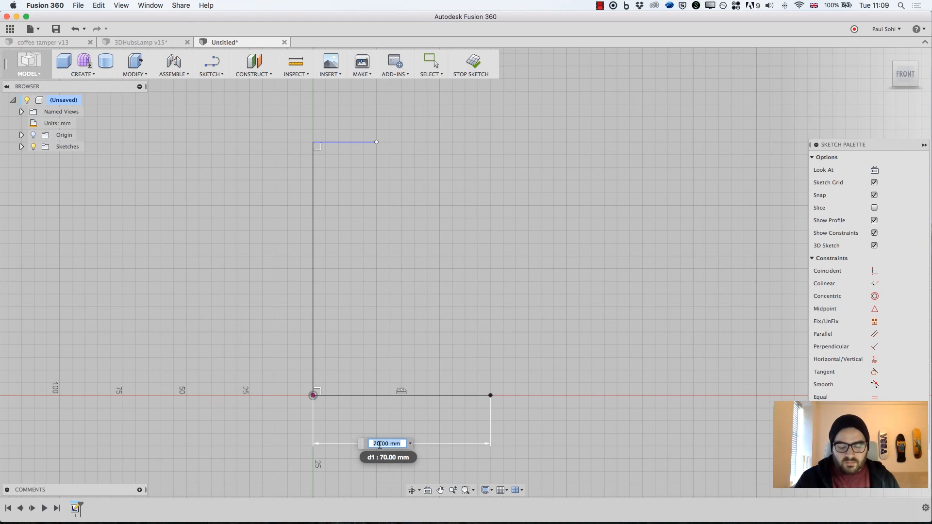
pyautogui.write('180/')
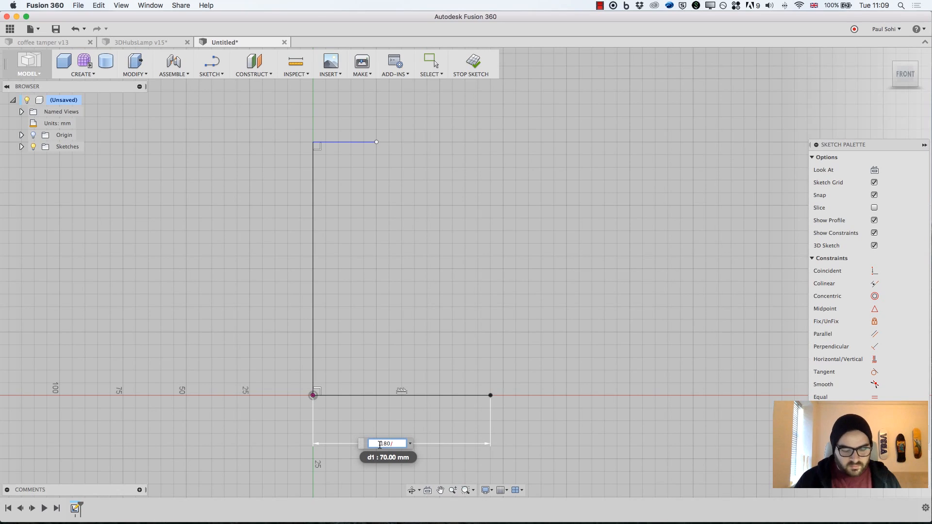
pyautogui.write('2')
pyautogui.press('Return')
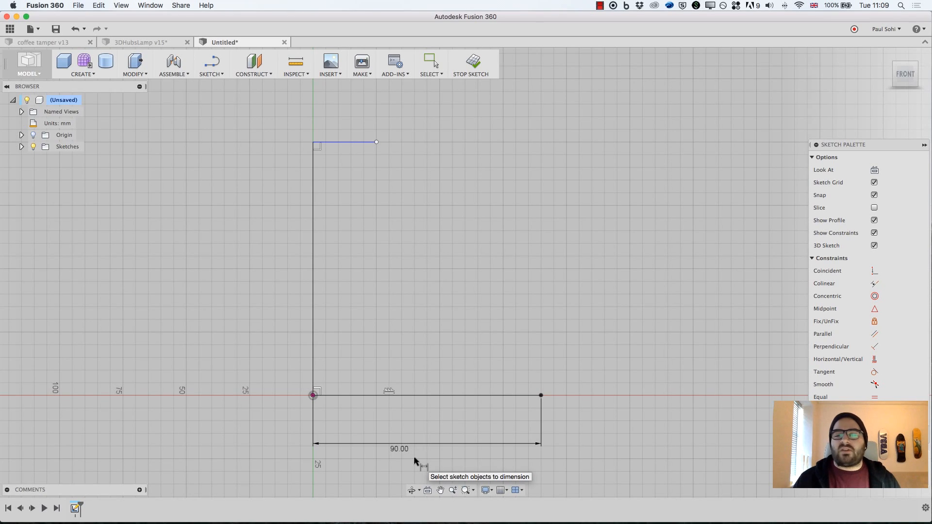
# Change the bottom horizontal line's dimension to 80 mm
pyautogui.doubleClick(402, 450)
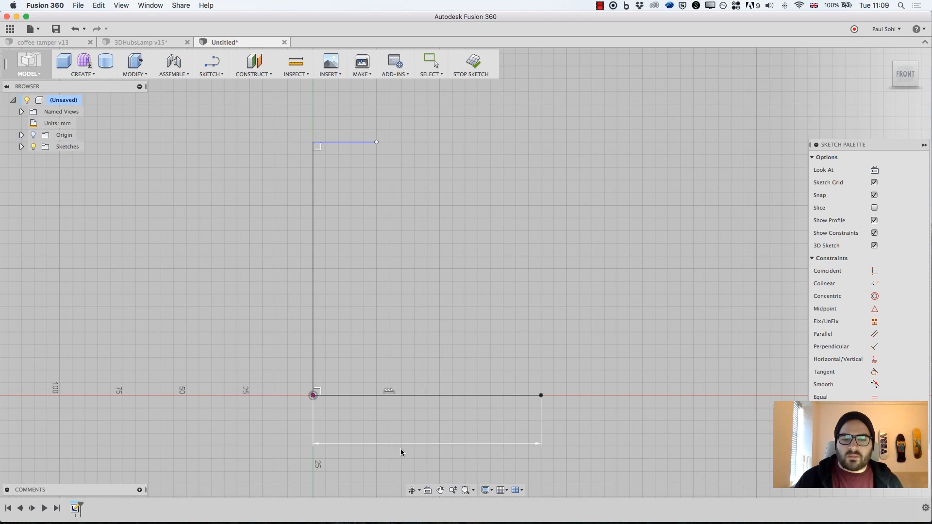
pyautogui.write('80')
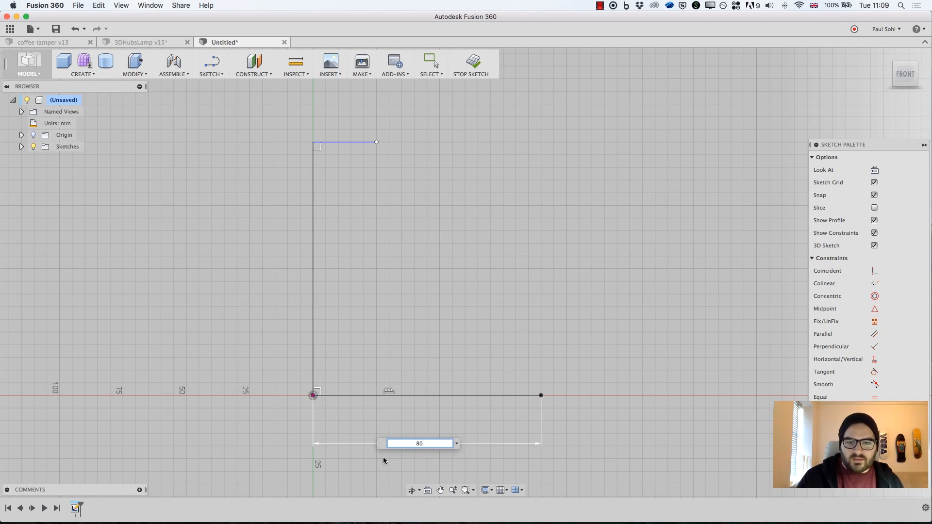
pyautogui.press('Return')
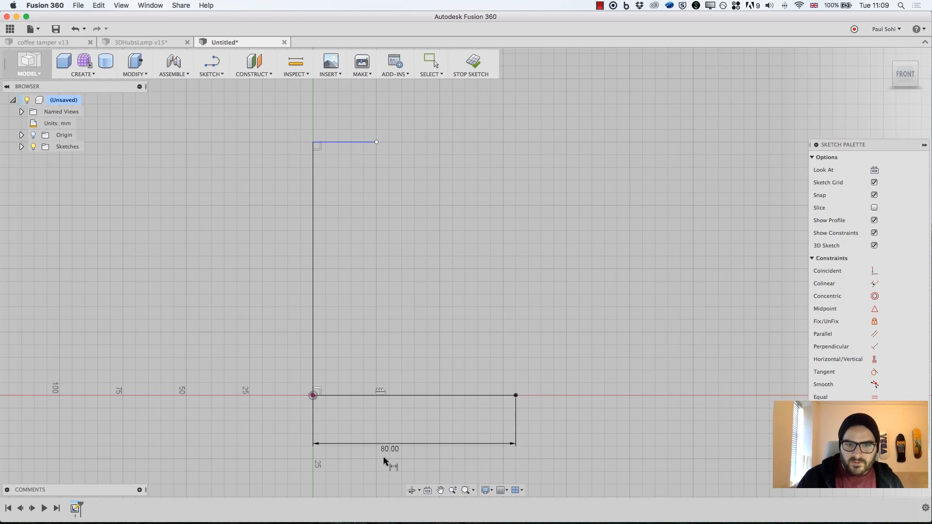
# Dimension the vertical line on its outer side and set its length to 150 mm
pyautogui.click(313, 297)
pyautogui.click(217, 293)
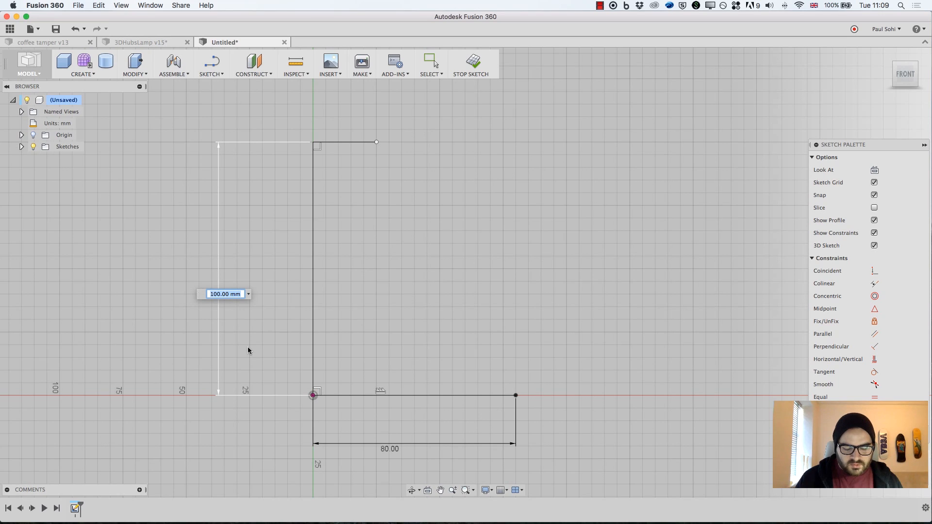
pyautogui.write('150')
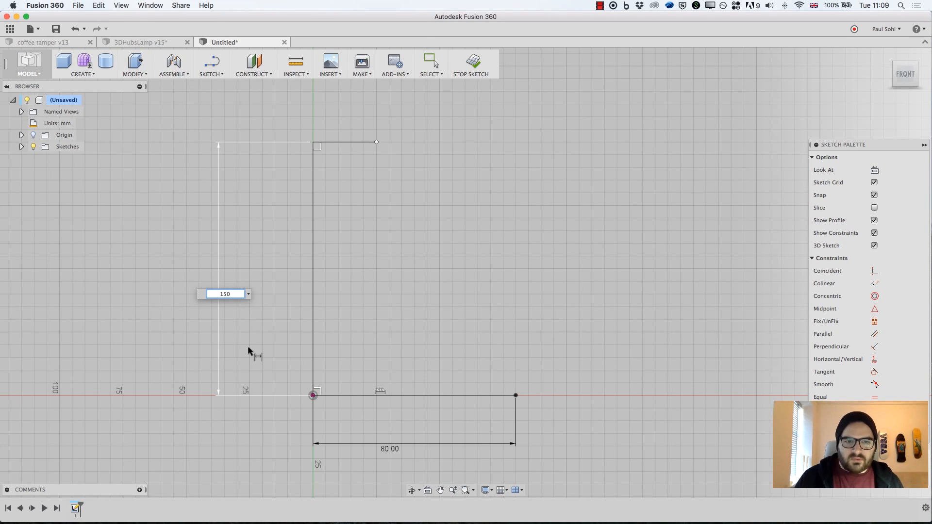
pyautogui.press('Return')
# Dimension the short upper horizontal line, set its length to 40 mm and finish dimensioning
pyautogui.scroll(-2, 335, 442)
pyautogui.scroll(-2, 337, 442)
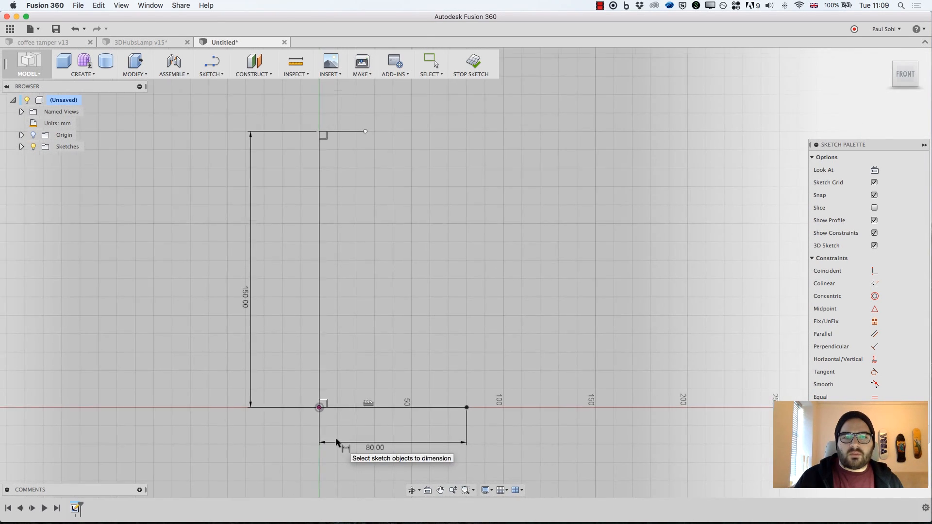
pyautogui.moveTo(443, 242); pyautogui.dragTo(435, 267, button='middle')
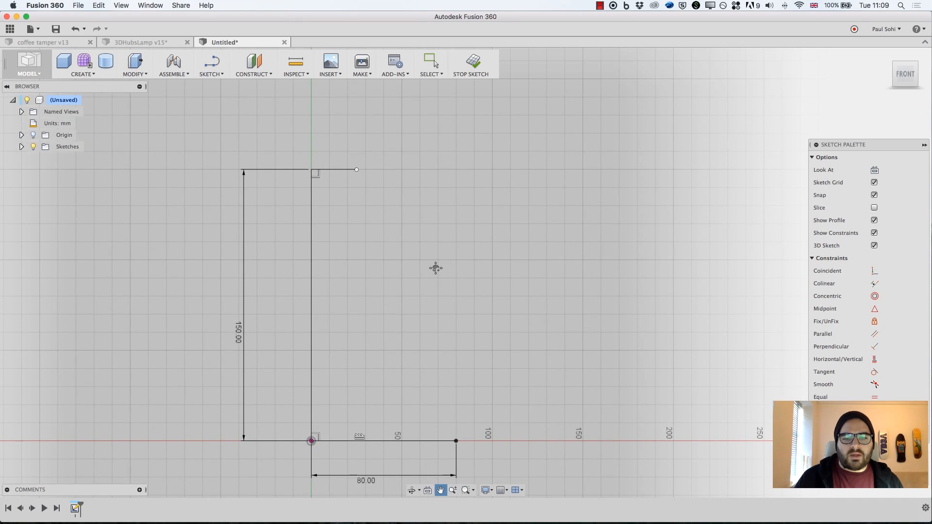
pyautogui.click(343, 169)
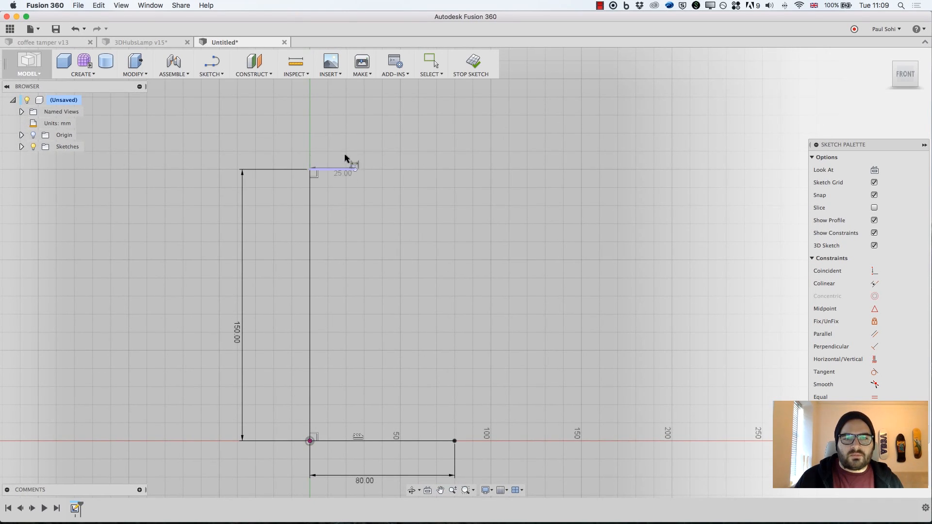
pyautogui.click(348, 129)
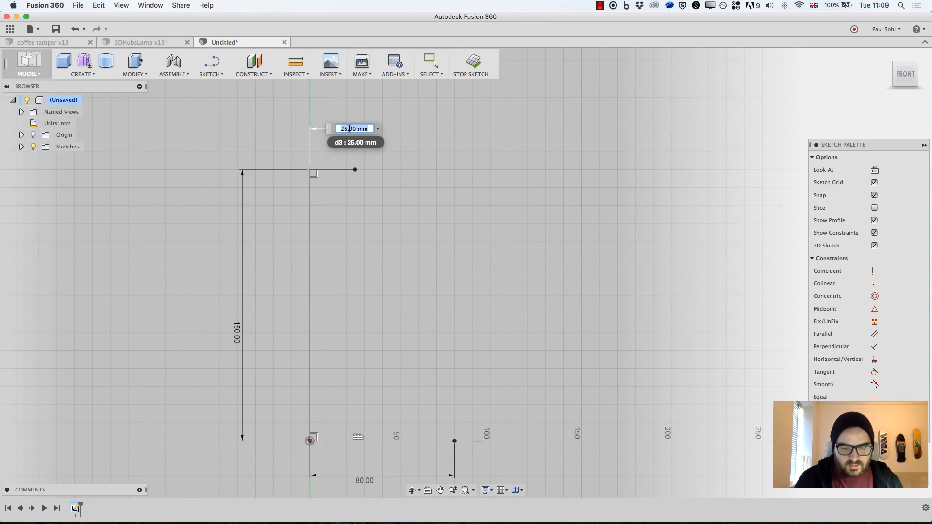
pyautogui.write('40')
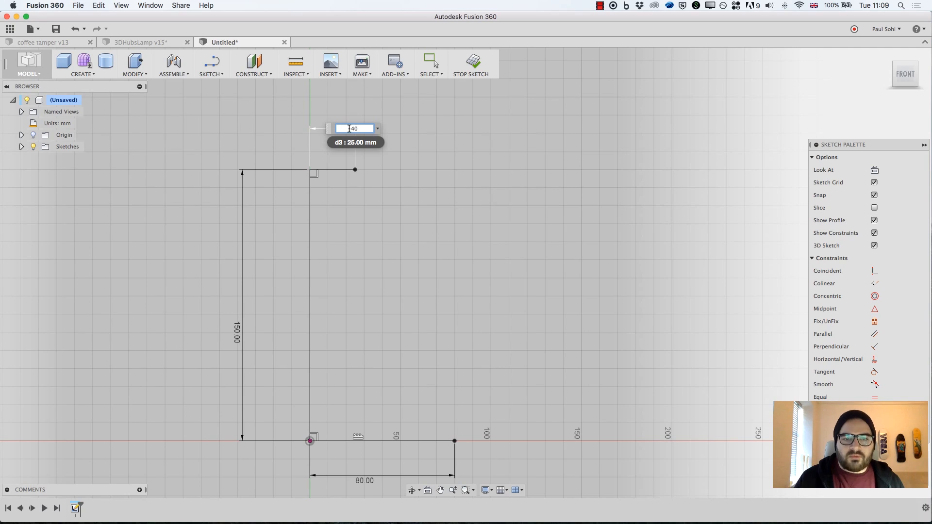
pyautogui.press('Return')
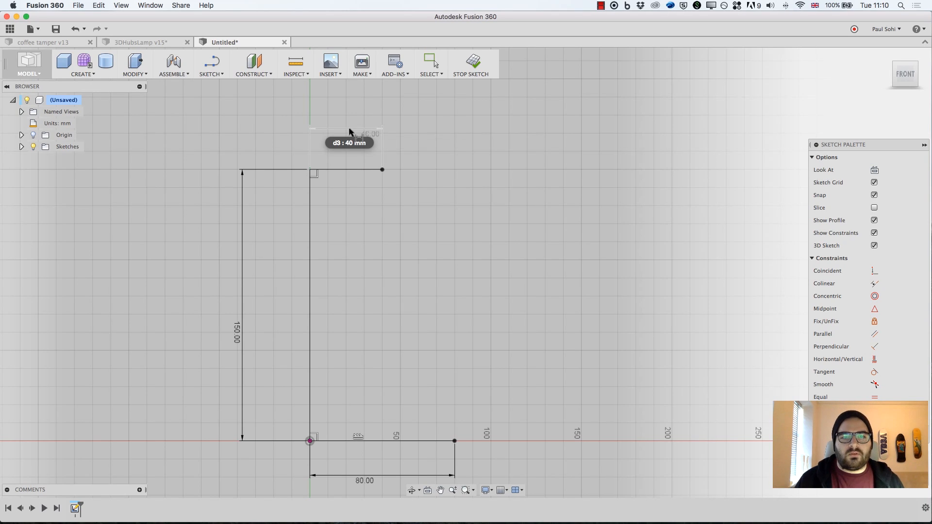
pyautogui.press('Escape')
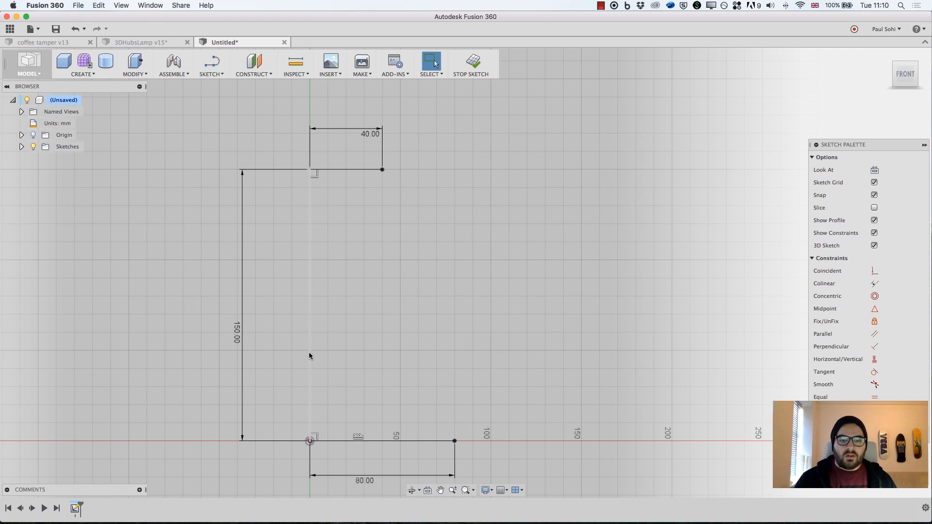
pyautogui.click(404, 440)
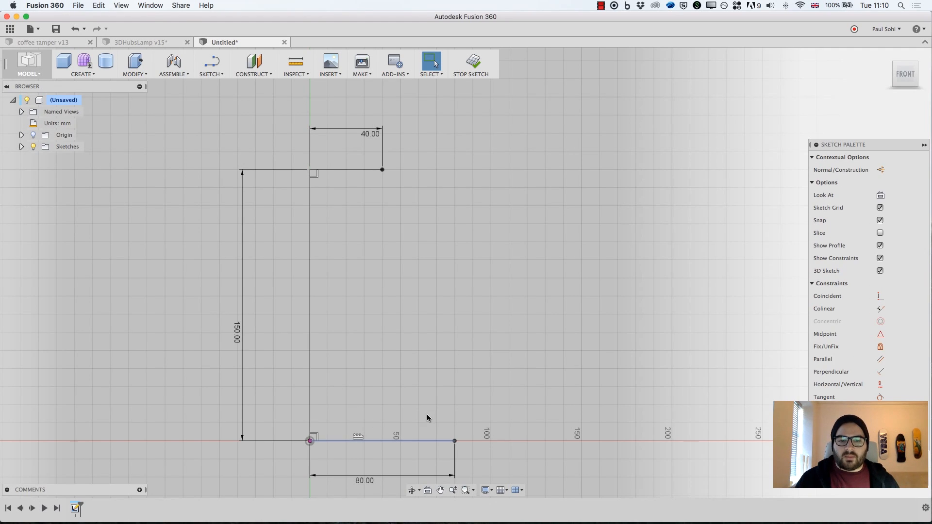
pyautogui.press('Escape')
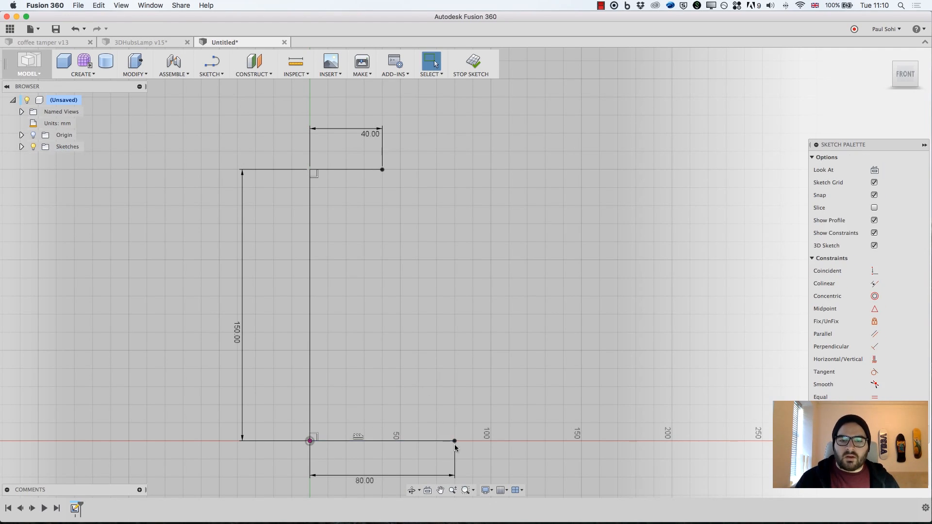
pyautogui.click(495, 431)
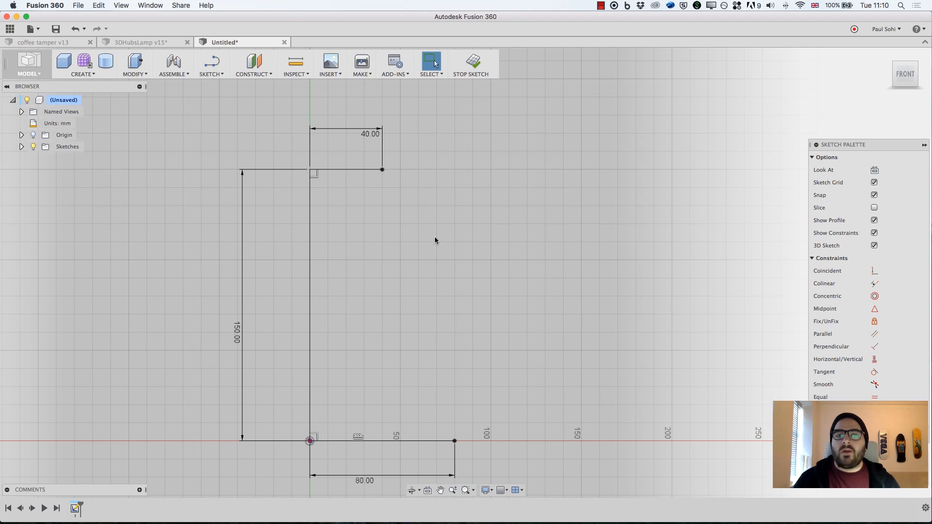
pyautogui.doubleClick(370, 134)
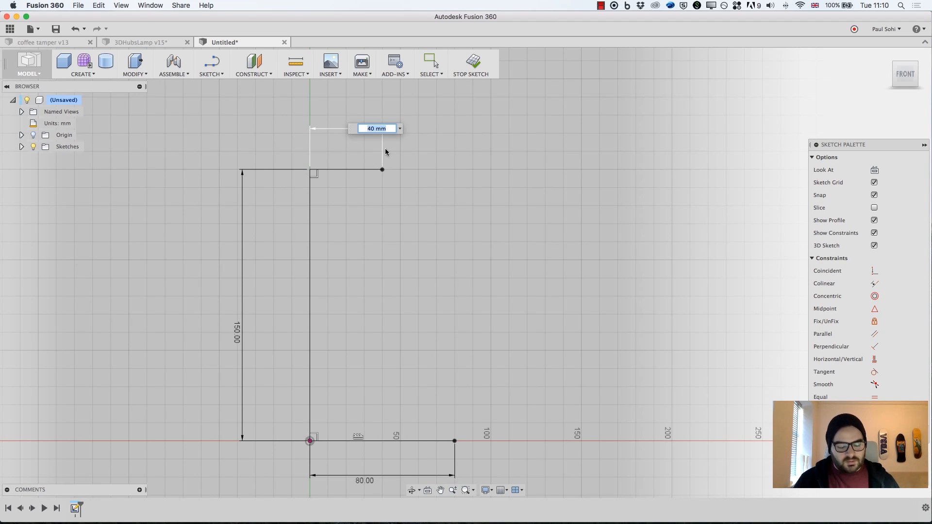
pyautogui.press('Return')
pyautogui.press('Escape')
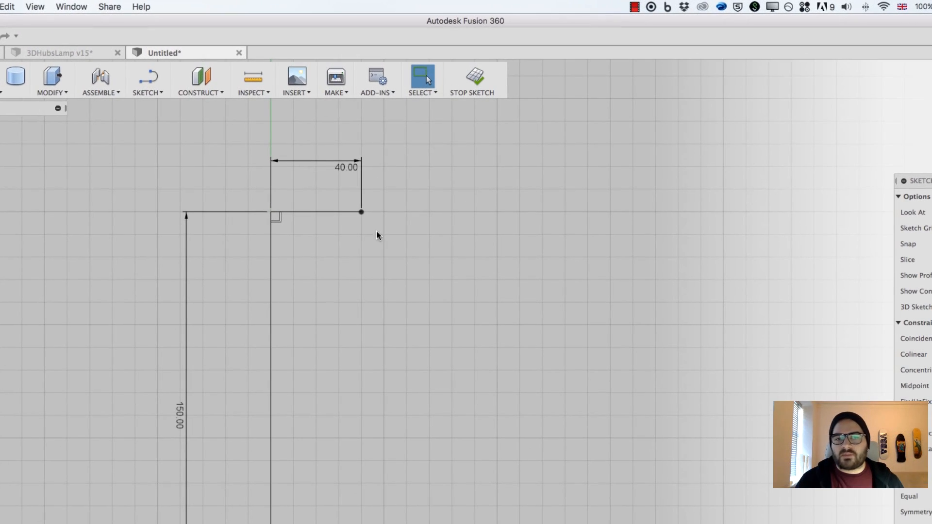
# Draw a spline through six intermediate points from the 80 mm base line's free end to the 40 mm line's end, closing the profile
pyautogui.click(155, 93)
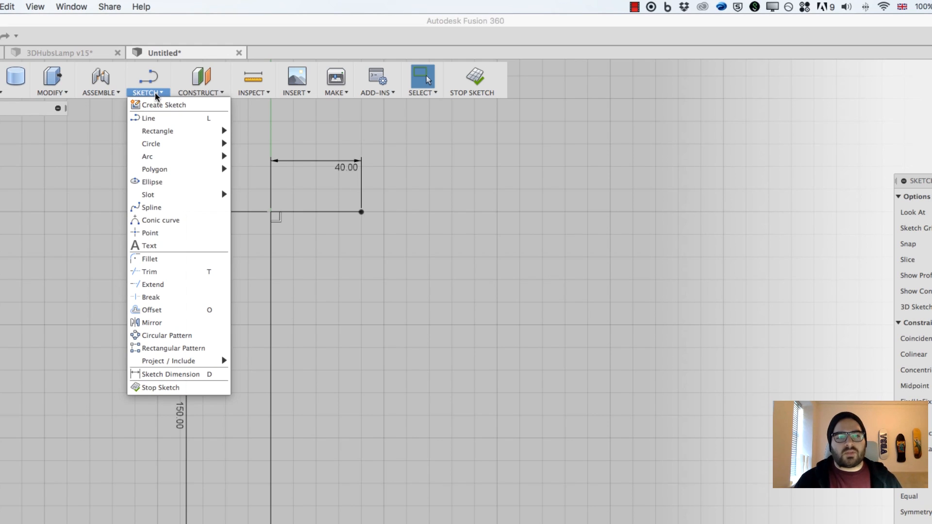
pyautogui.click(153, 208)
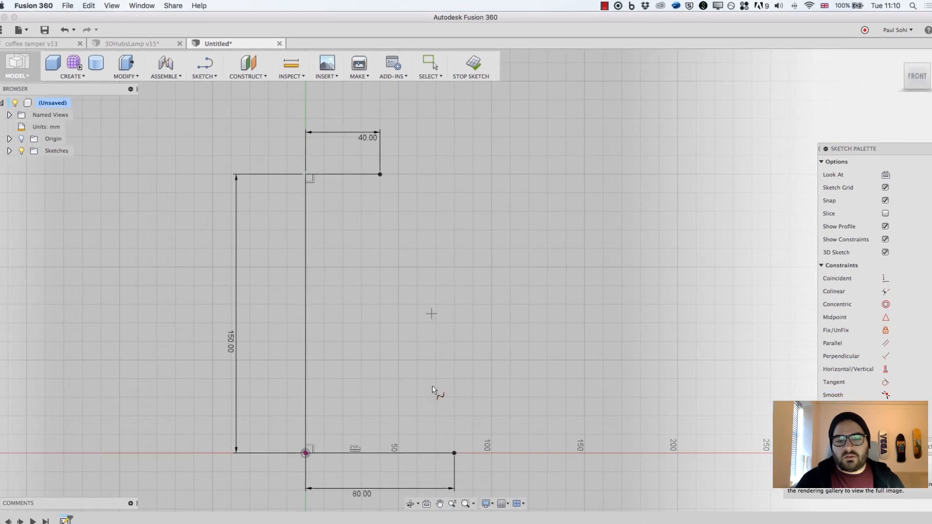
pyautogui.click(454, 441)
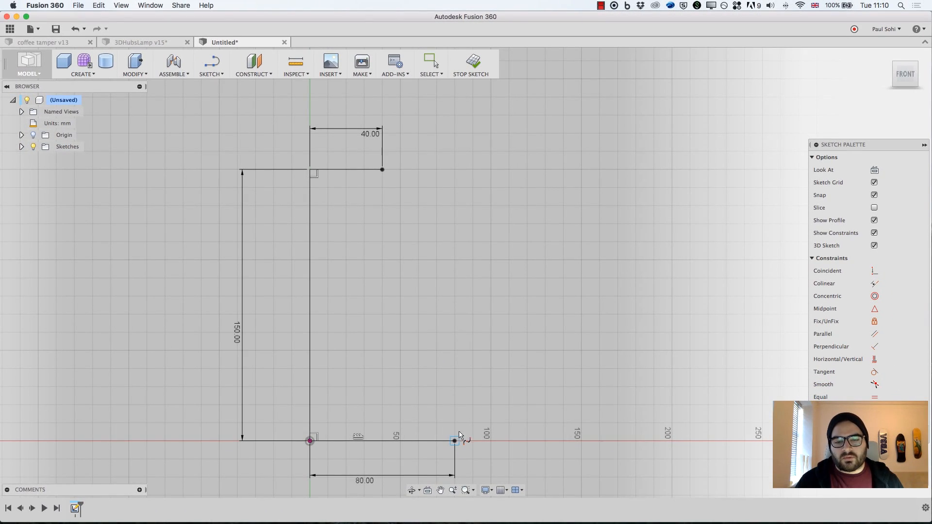
pyautogui.click(462, 382)
pyautogui.click(455, 317)
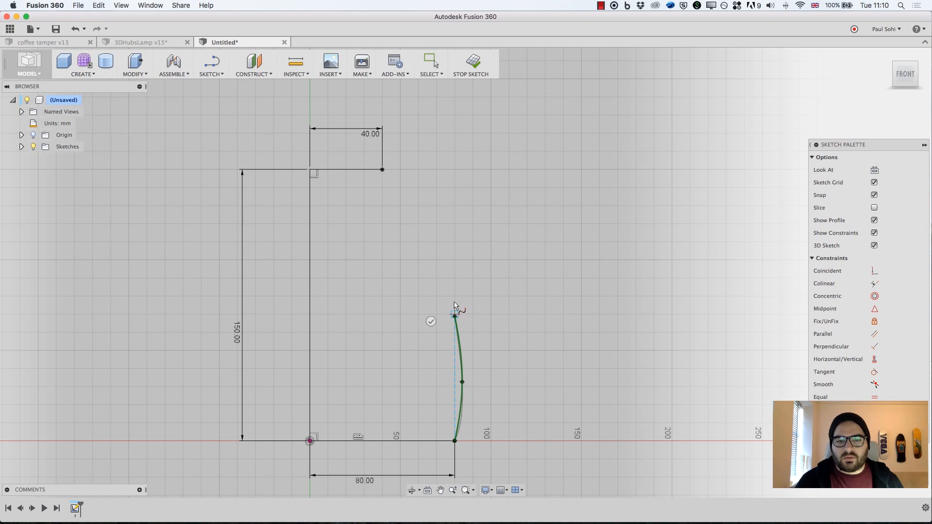
pyautogui.click(435, 264)
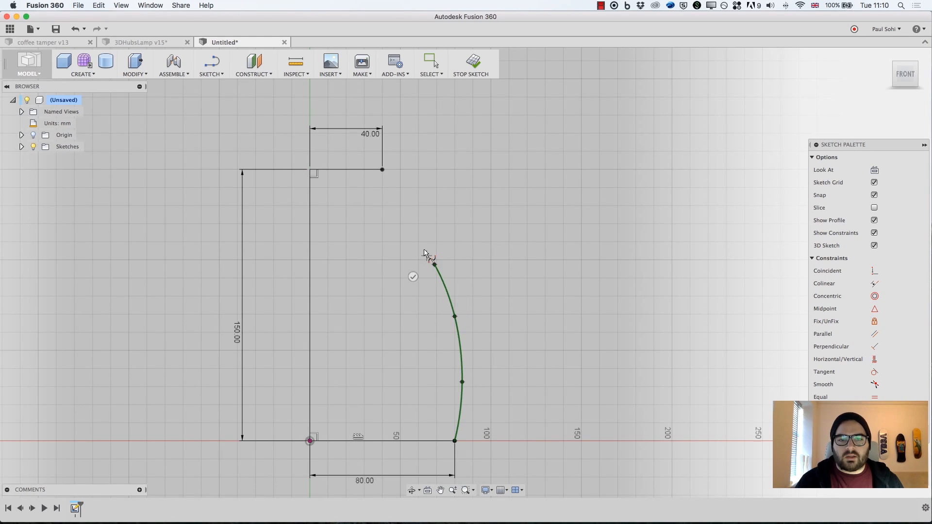
pyautogui.click(414, 237)
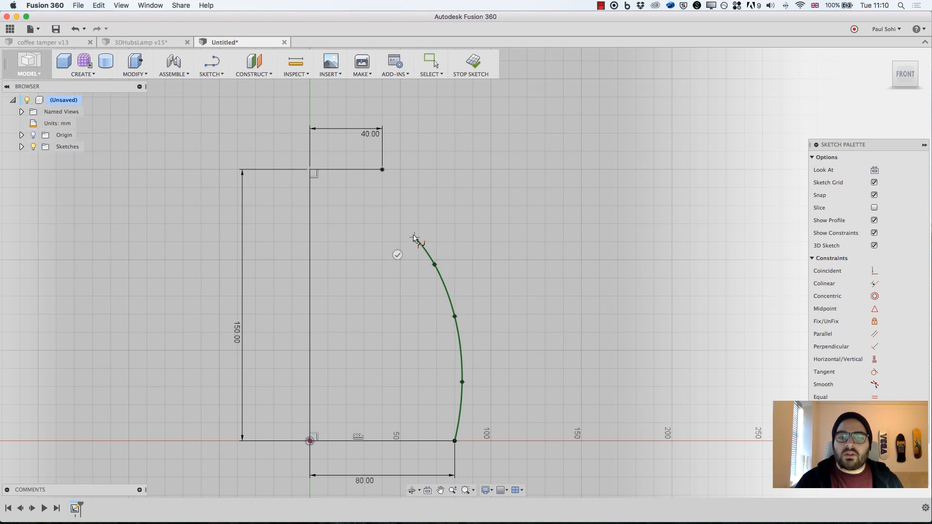
pyautogui.click(402, 211)
pyautogui.click(406, 189)
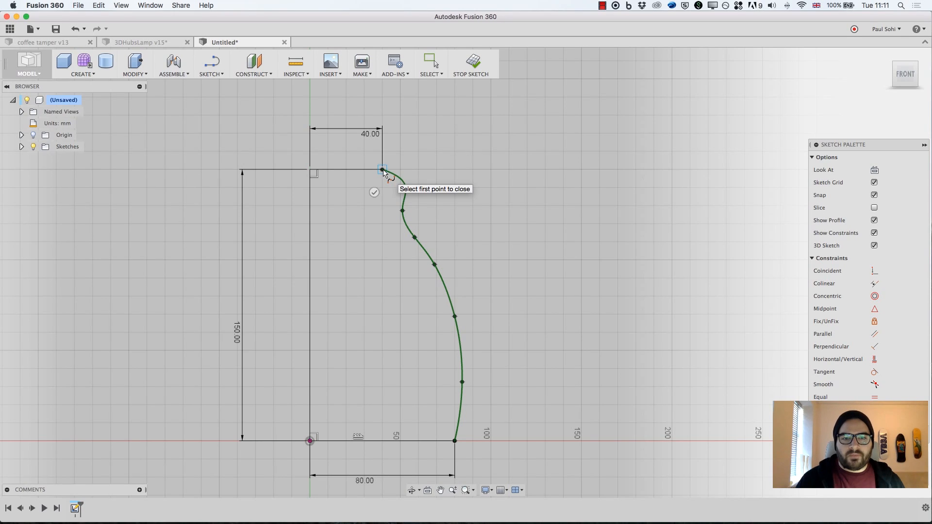
pyautogui.click(382, 170)
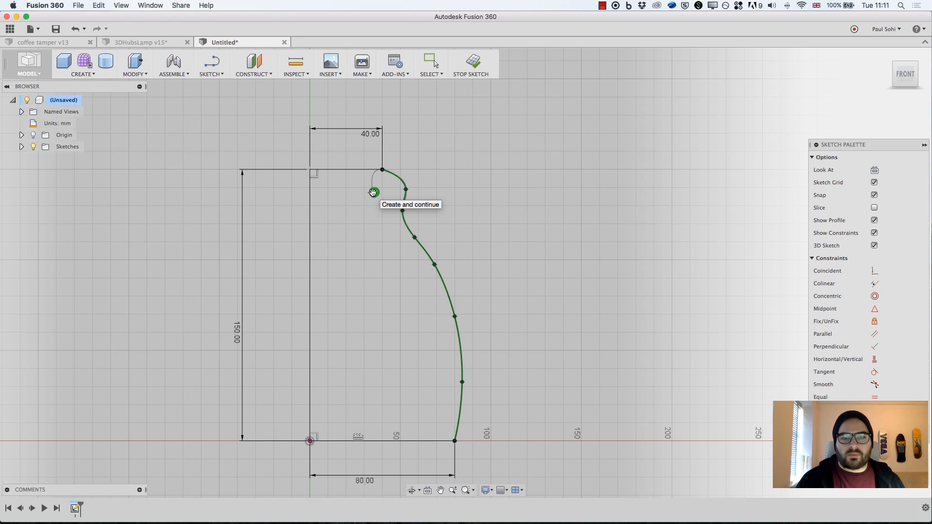
pyautogui.click(373, 193)
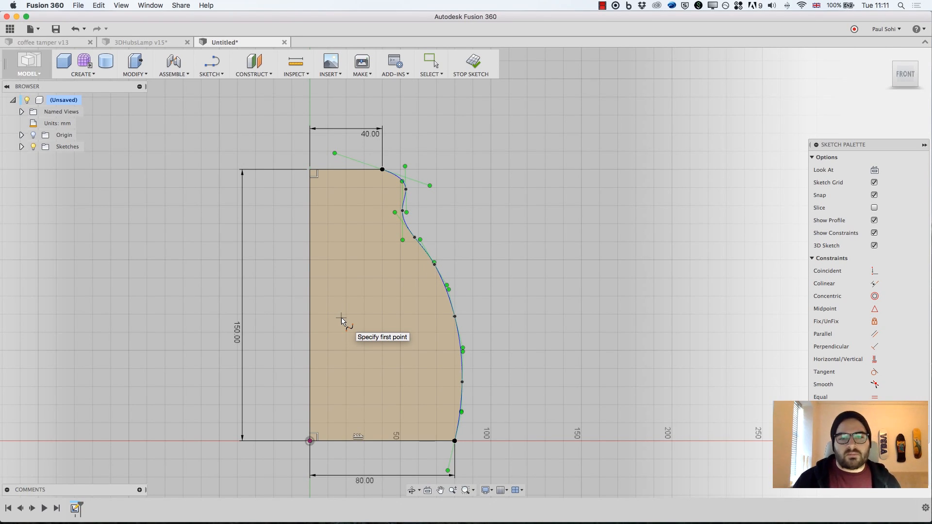
pyautogui.press('Escape')
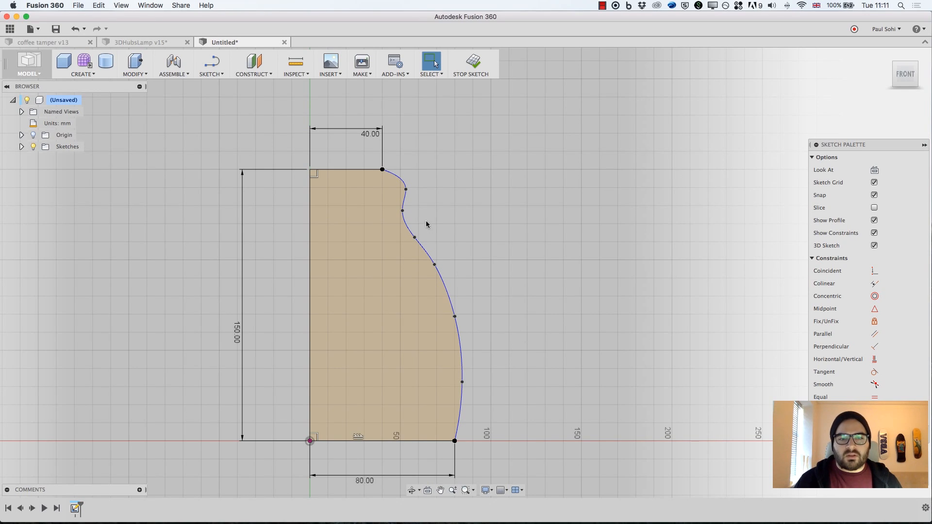
# Move the spline's fit point midway down the curve slightly lower and try reshaping the neck with its tangent handle
pyautogui.click(407, 211)
pyautogui.click(405, 212)
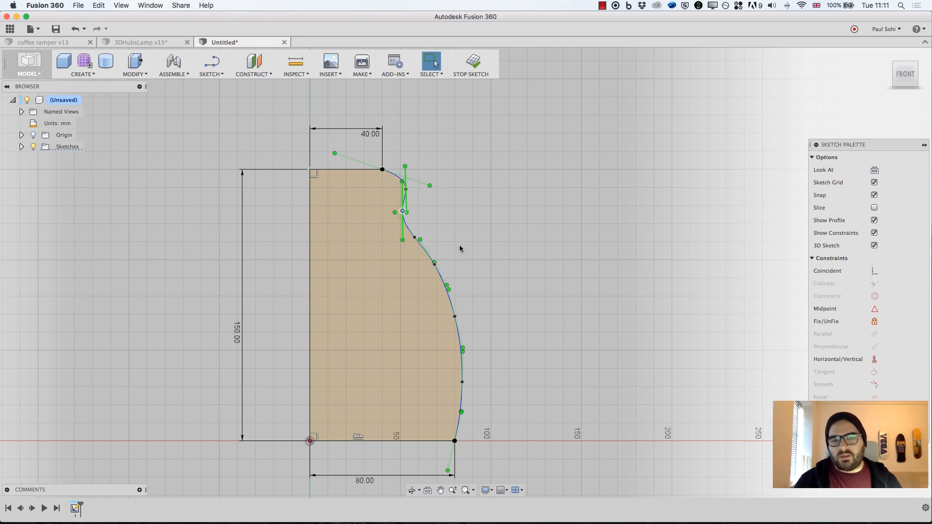
pyautogui.scroll(1, 459, 245)
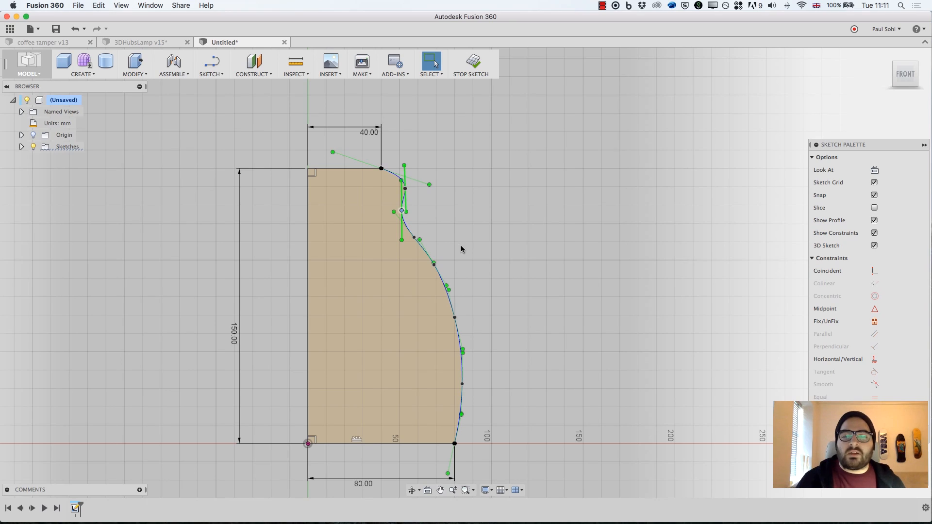
pyautogui.moveTo(434, 265)
pyautogui.mouseDown()
pyautogui.moveTo(454, 253)
pyautogui.moveTo(415, 289)
pyautogui.moveTo(433, 274)
pyautogui.moveTo(483, 266)
pyautogui.moveTo(436, 278)
pyautogui.mouseUp()
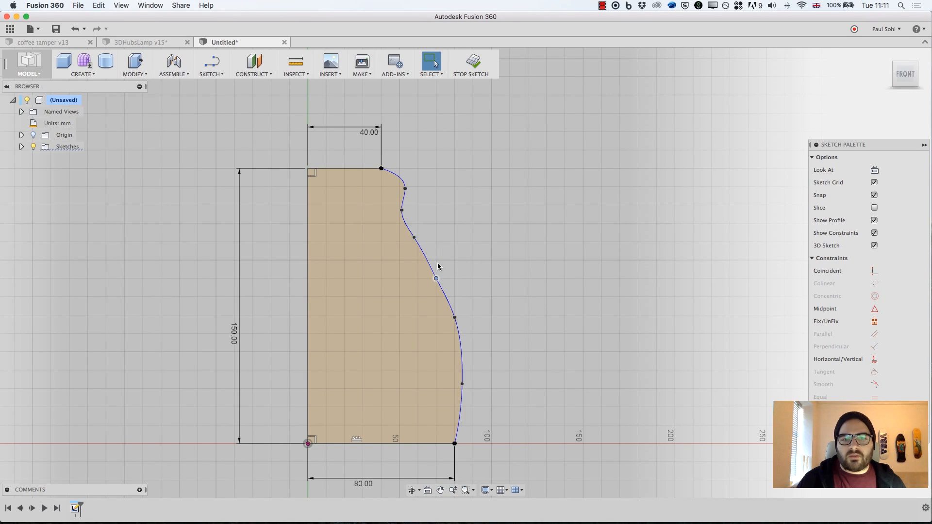
pyautogui.click(425, 260)
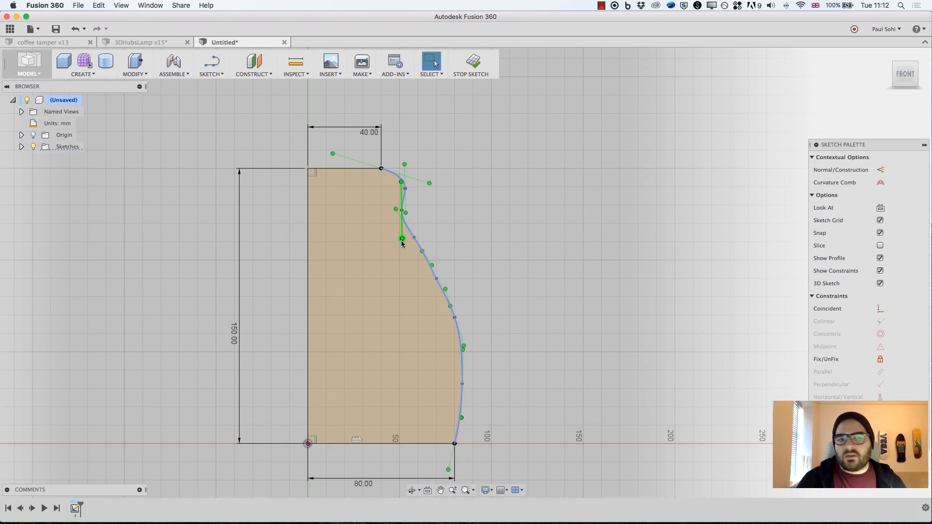
pyautogui.moveTo(402, 241)
pyautogui.mouseDown()
pyautogui.moveTo(426, 224)
pyautogui.moveTo(418, 232)
pyautogui.moveTo(464, 286)
pyautogui.moveTo(478, 193)
pyautogui.moveTo(471, 244)
pyautogui.mouseUp()
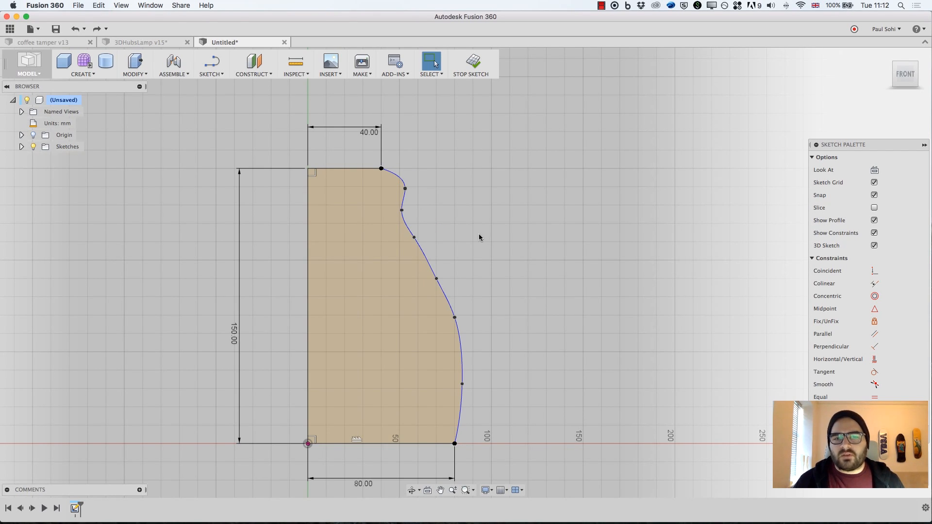
# Delete the spline's two fit points at and just below the narrow neck
pyautogui.click(402, 210)
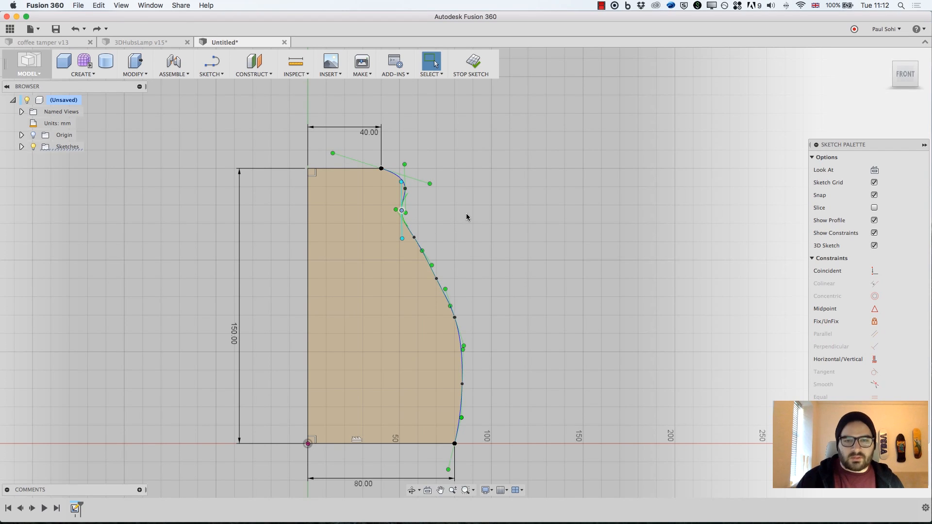
pyautogui.press('Delete')
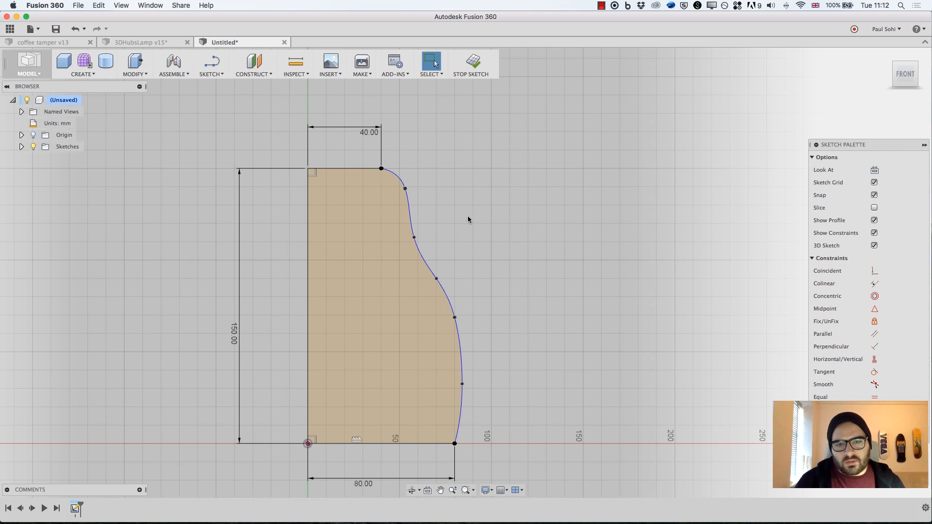
pyautogui.click(415, 243)
pyautogui.click(500, 239)
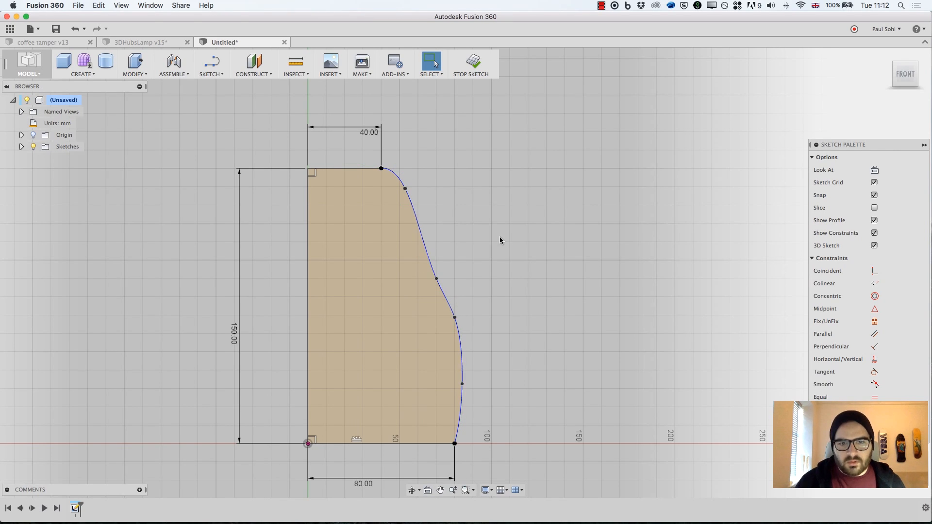
# Move the three interior fit points below the topmost one outward to give the spline a fuller, bulging curve
pyautogui.click(437, 295)
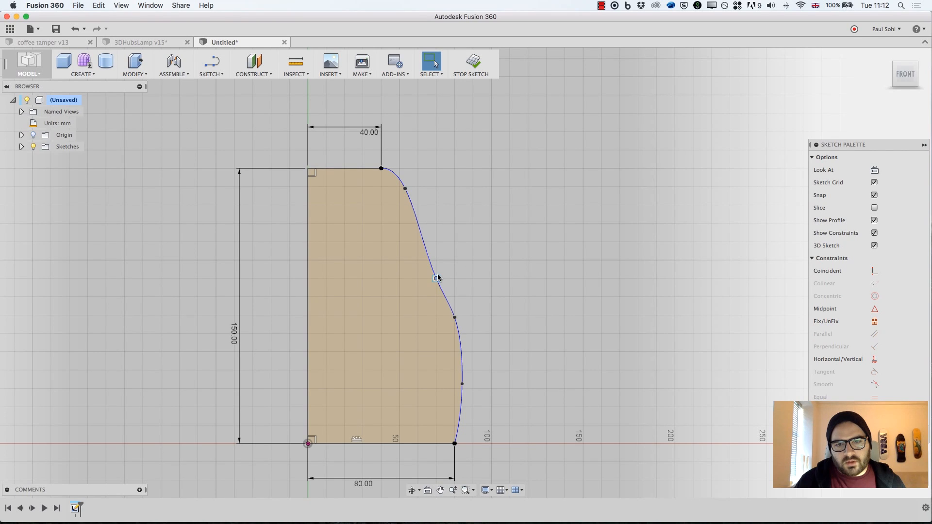
pyautogui.moveTo(437, 279); pyautogui.dragTo(445, 249)
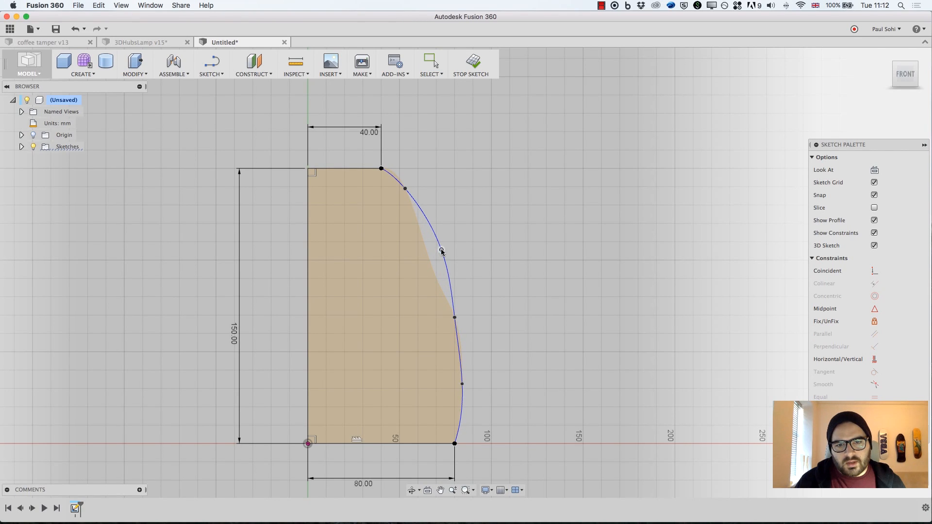
pyautogui.moveTo(454, 318); pyautogui.dragTo(473, 315)
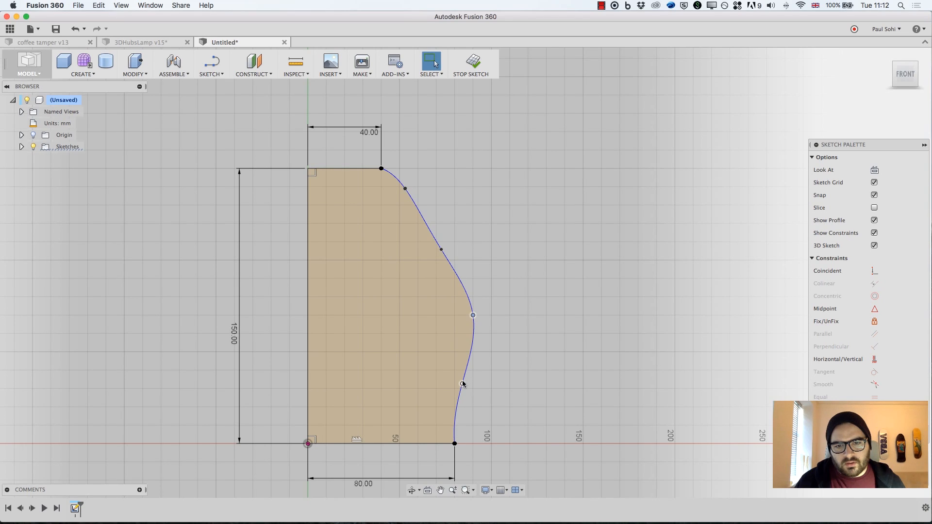
pyautogui.moveTo(462, 384); pyautogui.dragTo(475, 396)
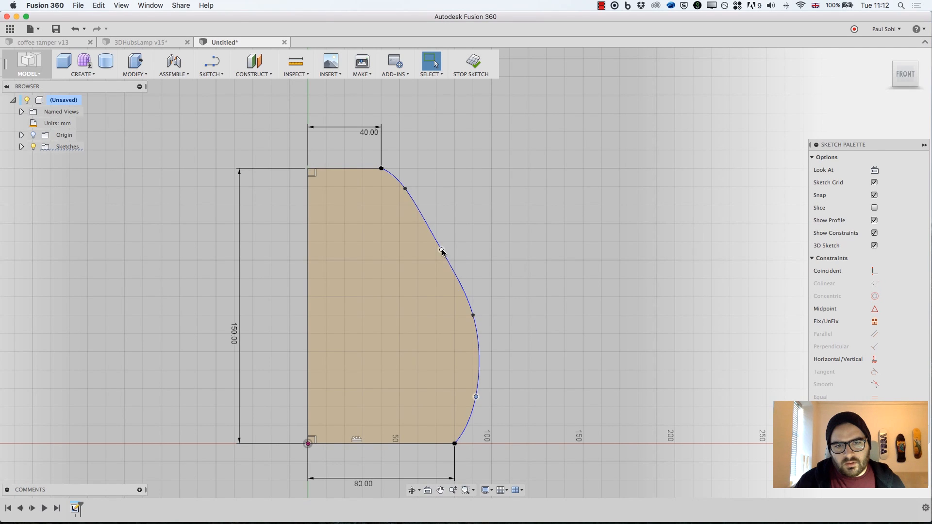
pyautogui.moveTo(442, 251); pyautogui.dragTo(449, 244)
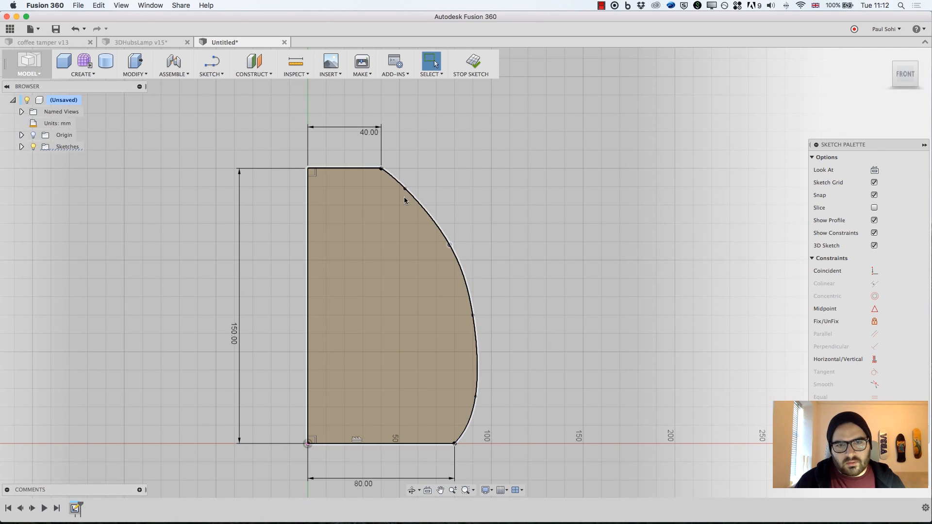
# Refine the spline by shifting it slightly outward, pulling the two lower interior fit points inward and the two upper ones down
pyautogui.click(408, 189)
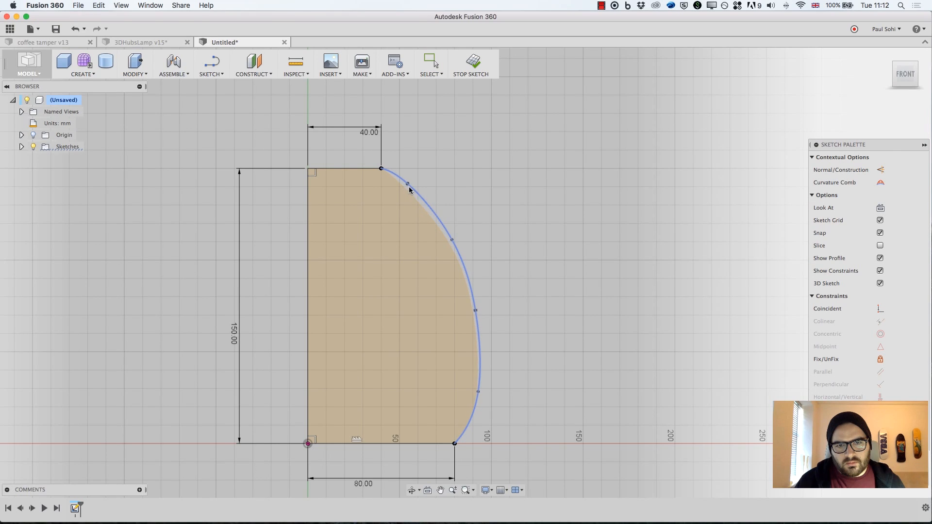
pyautogui.moveTo(409, 188); pyautogui.dragTo(411, 187)
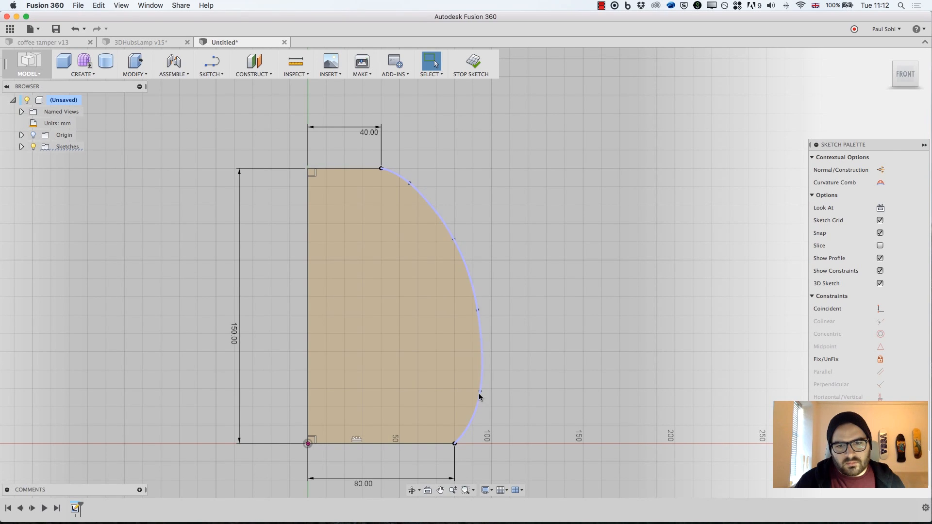
pyautogui.moveTo(476, 395); pyautogui.dragTo(474, 398)
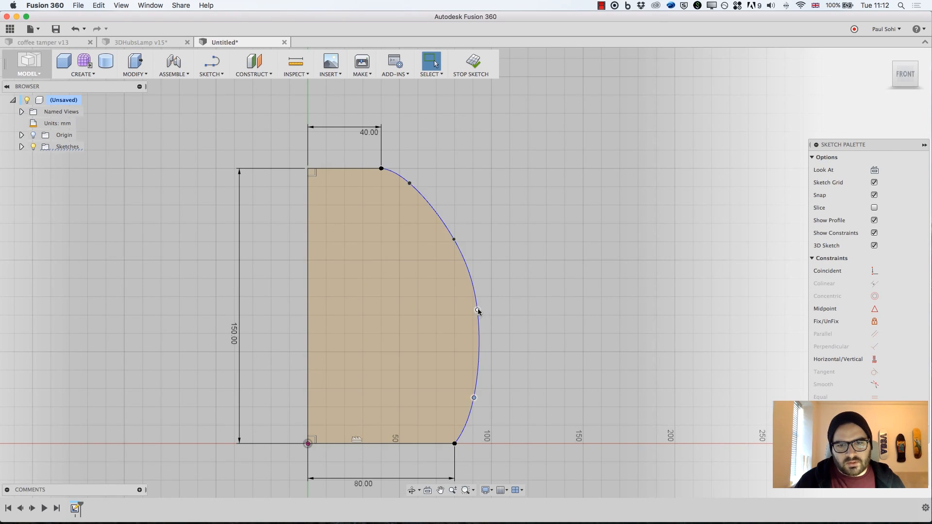
pyautogui.moveTo(478, 311); pyautogui.dragTo(473, 315)
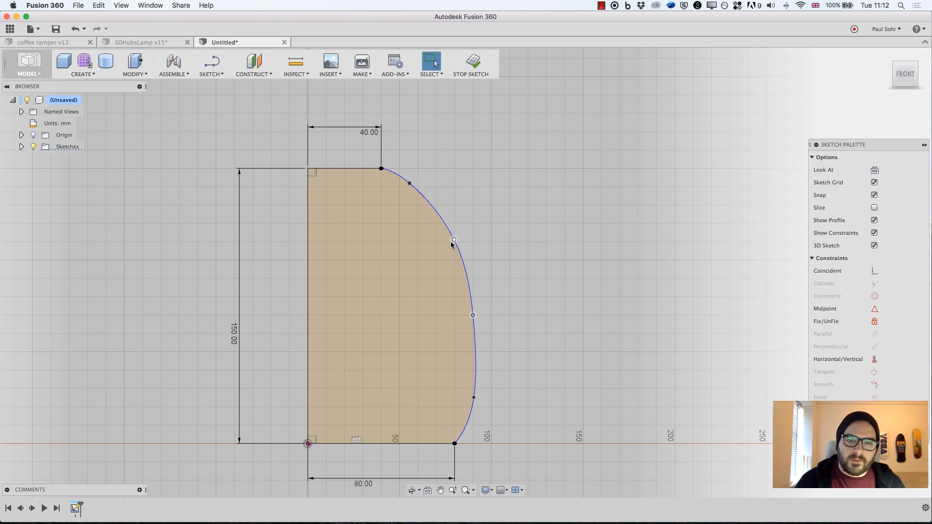
pyautogui.moveTo(454, 240); pyautogui.dragTo(447, 266)
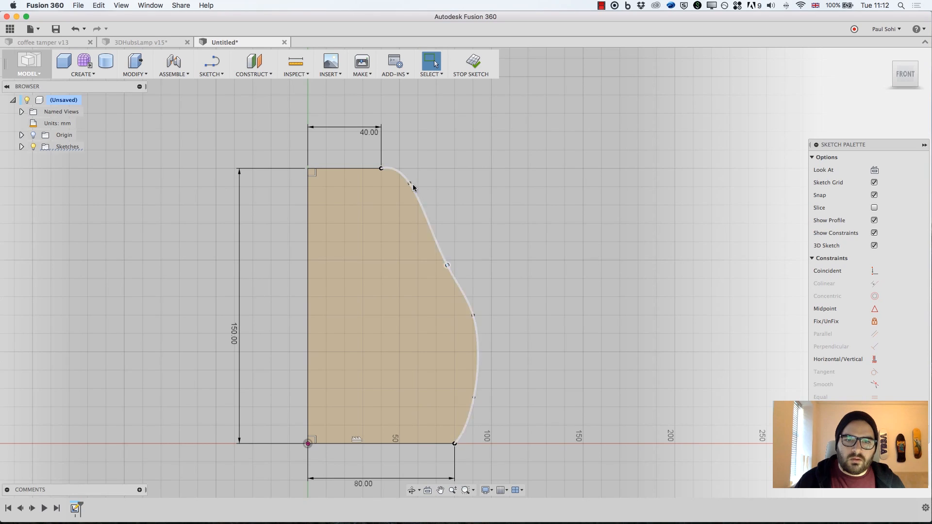
pyautogui.moveTo(410, 187); pyautogui.dragTo(410, 198)
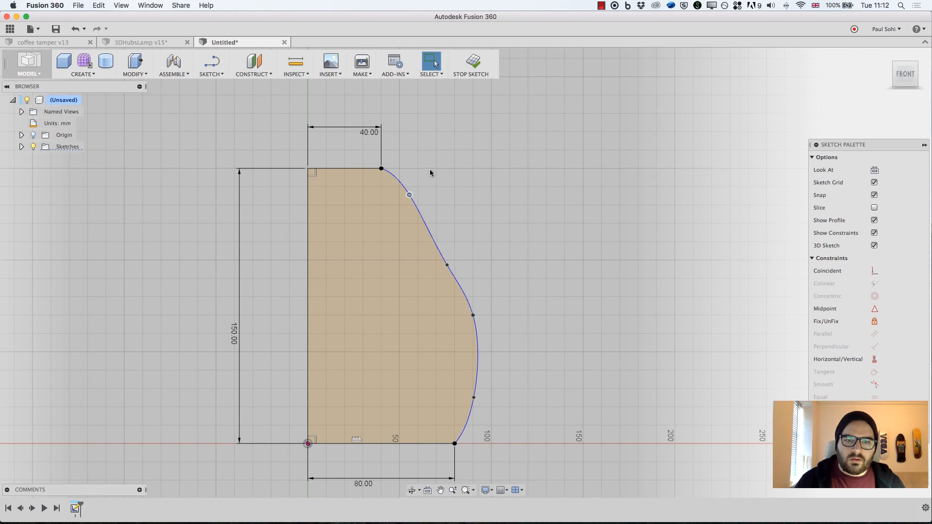
pyautogui.click(430, 171)
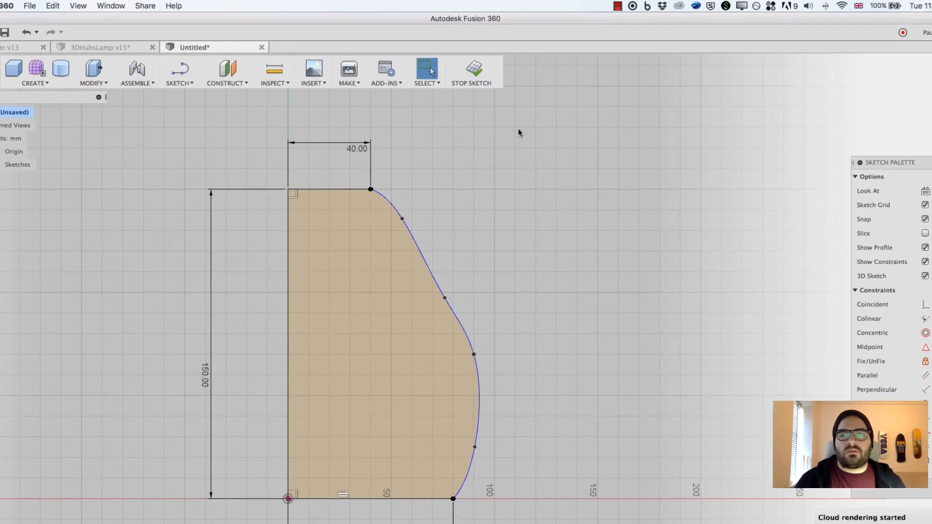
# Finish the sketch and bring the whole profile into view from the home orientation
pyautogui.click(475, 77)
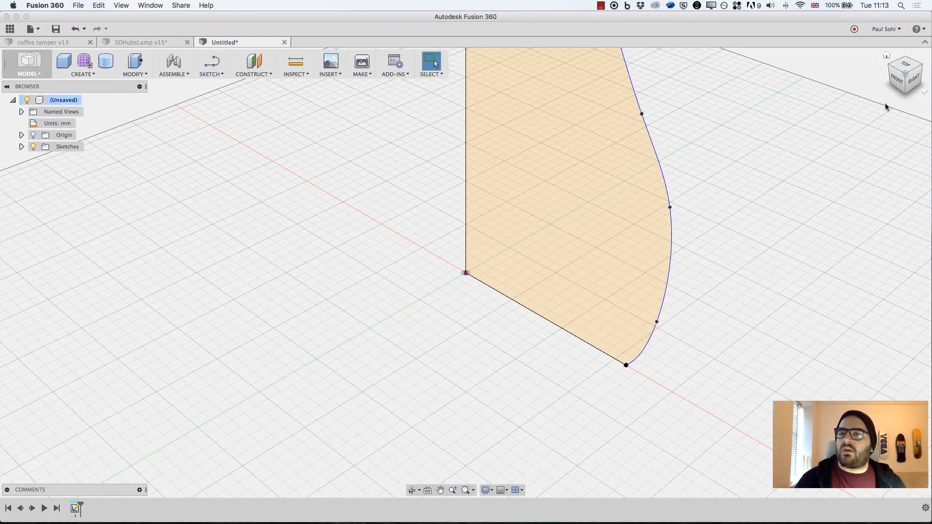
pyautogui.click(888, 58)
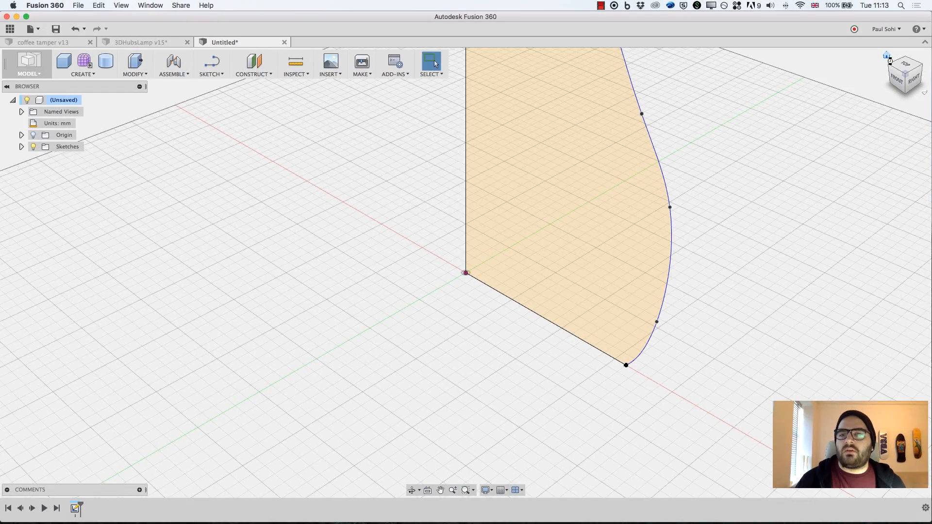
pyautogui.moveTo(687, 184); pyautogui.dragTo(684, 211, button='middle')
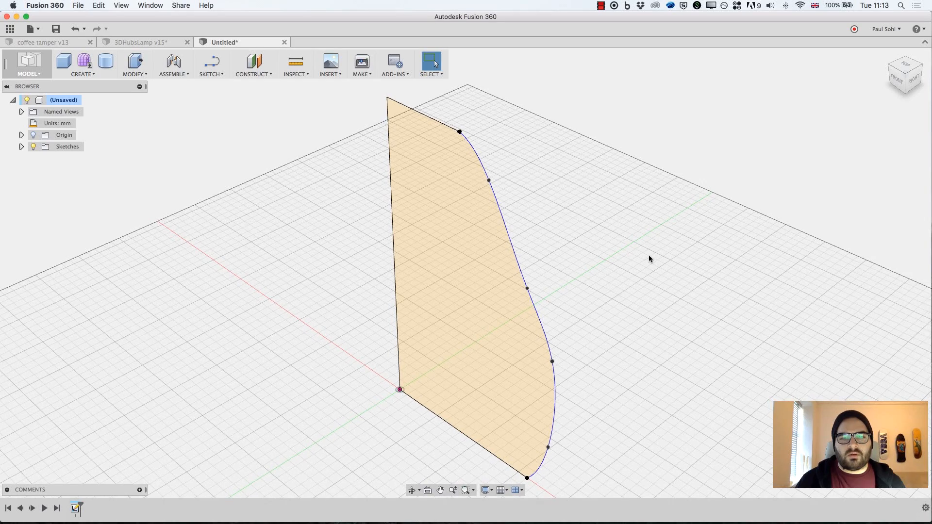
pyautogui.moveTo(645, 258); pyautogui.dragTo(649, 249, button='middle')
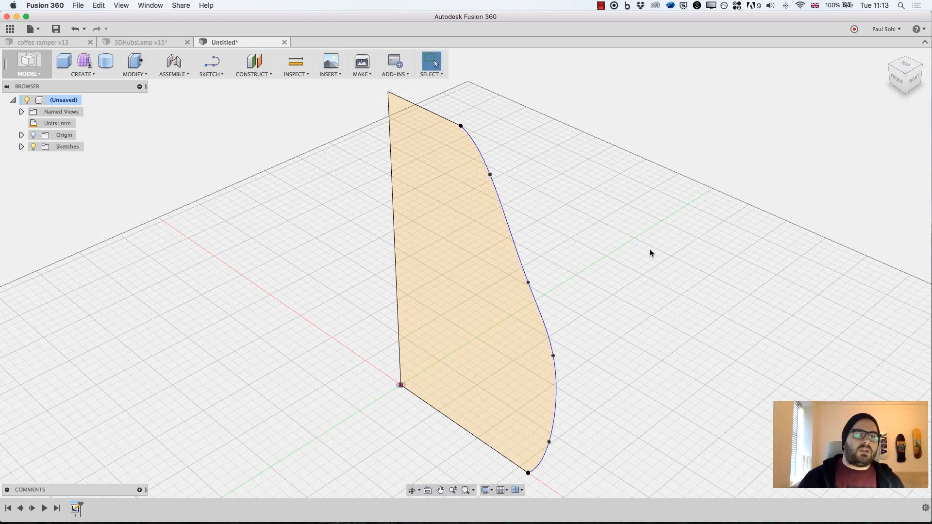
# Set up a Revolve of the closed profile around its vertical straight edge as a new body, with the Angle type at 360 degrees
pyautogui.click(94, 75)
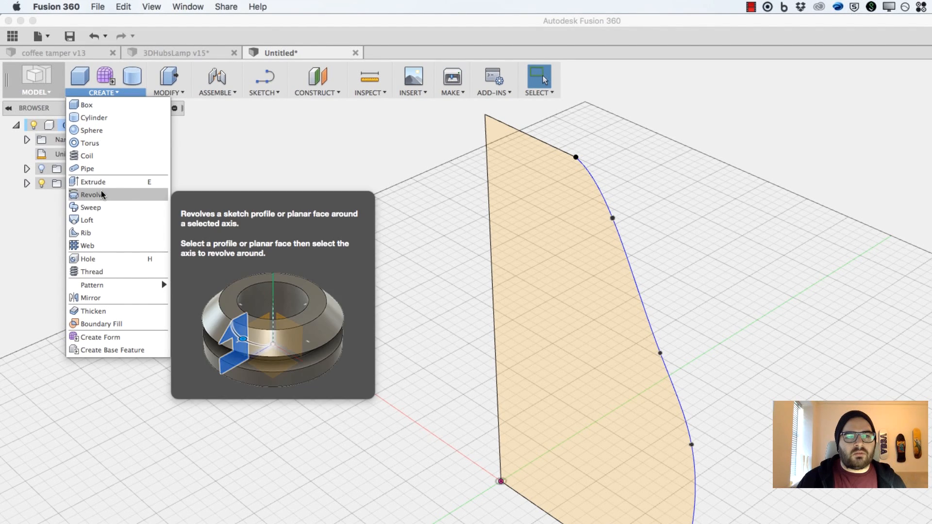
pyautogui.click(92, 195)
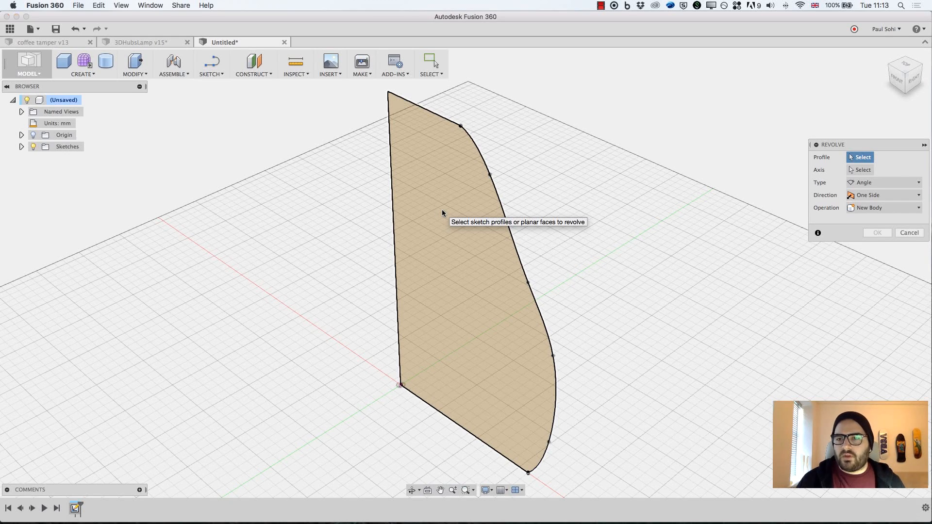
pyautogui.click(442, 212)
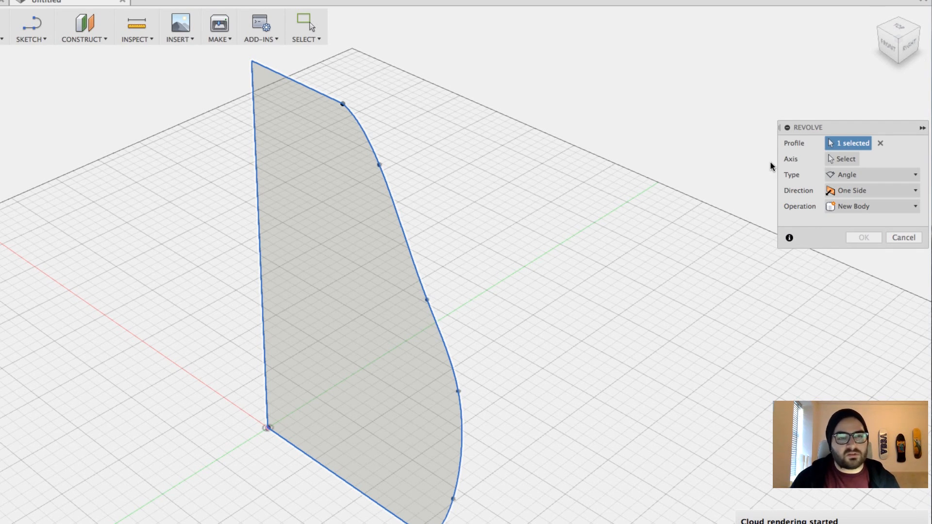
pyautogui.click(839, 161)
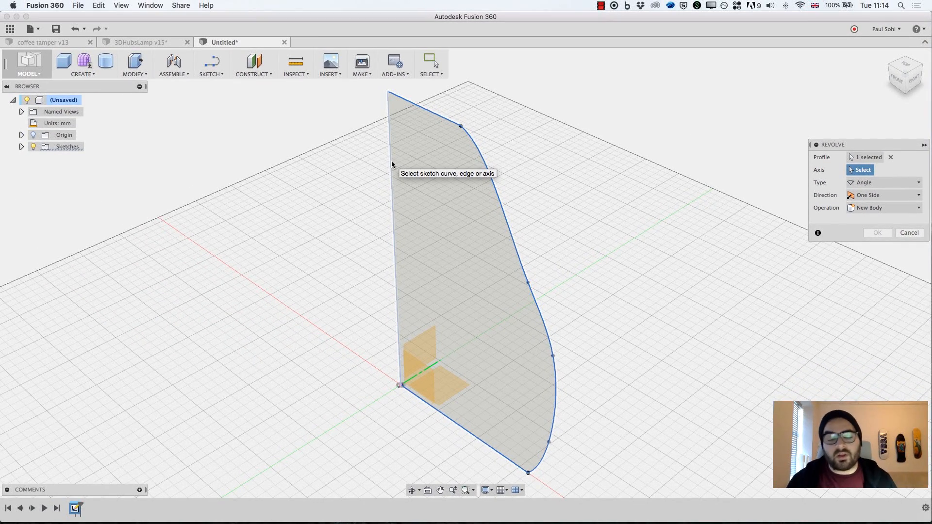
pyautogui.click(391, 162)
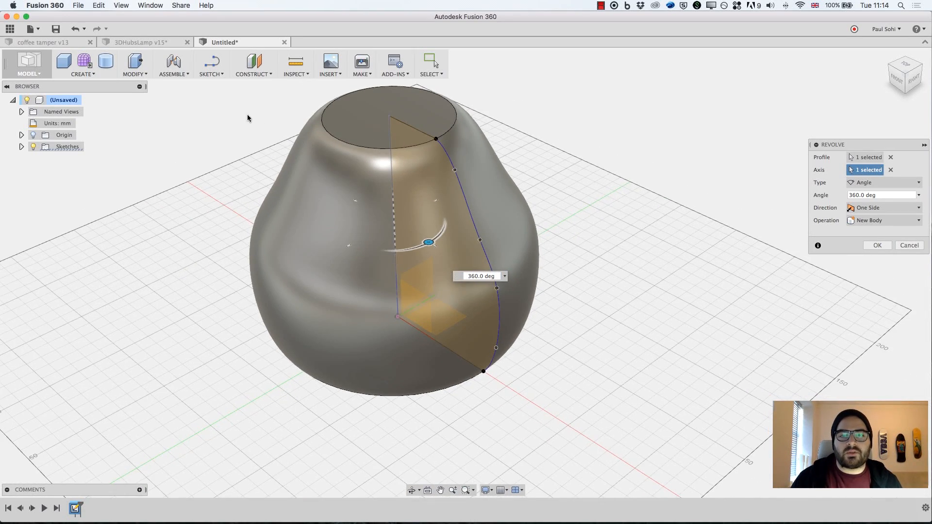
pyautogui.moveTo(248, 118); pyautogui.dragTo(276, 168, button='middle')
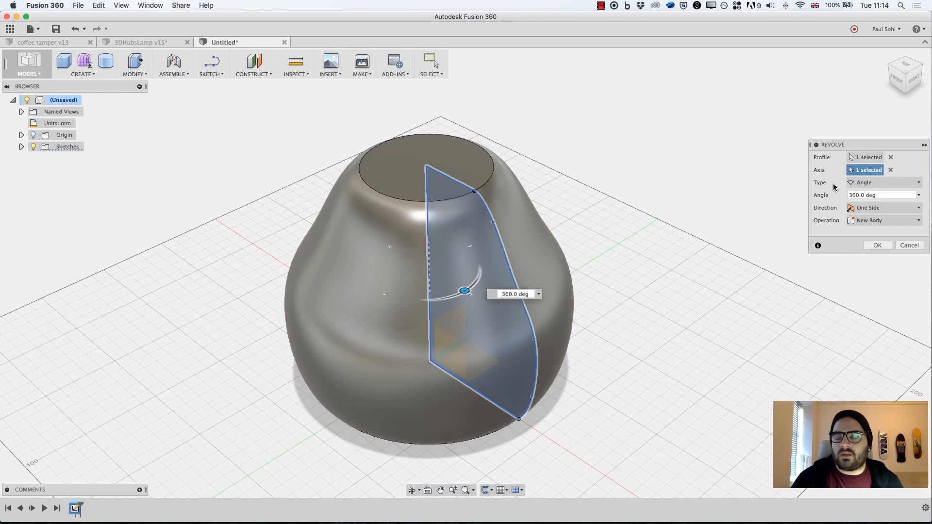
pyautogui.click(872, 187)
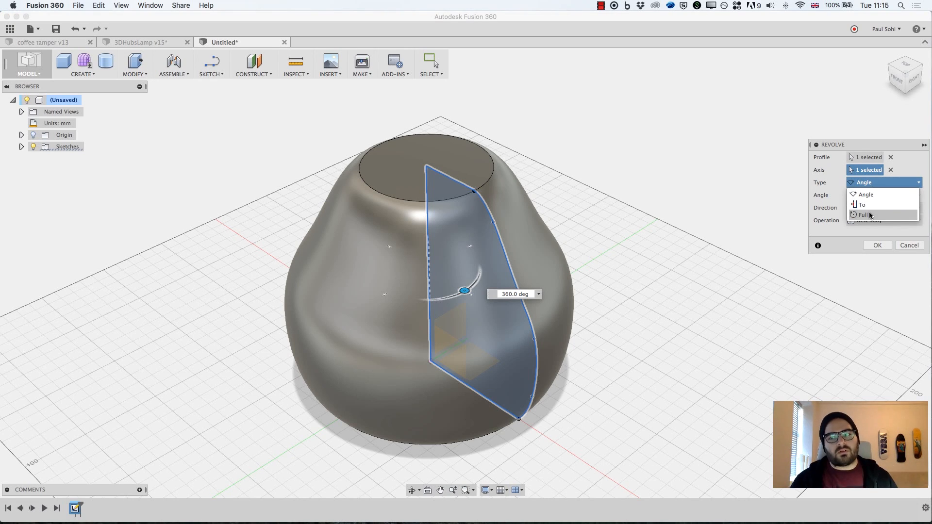
pyautogui.click(831, 195)
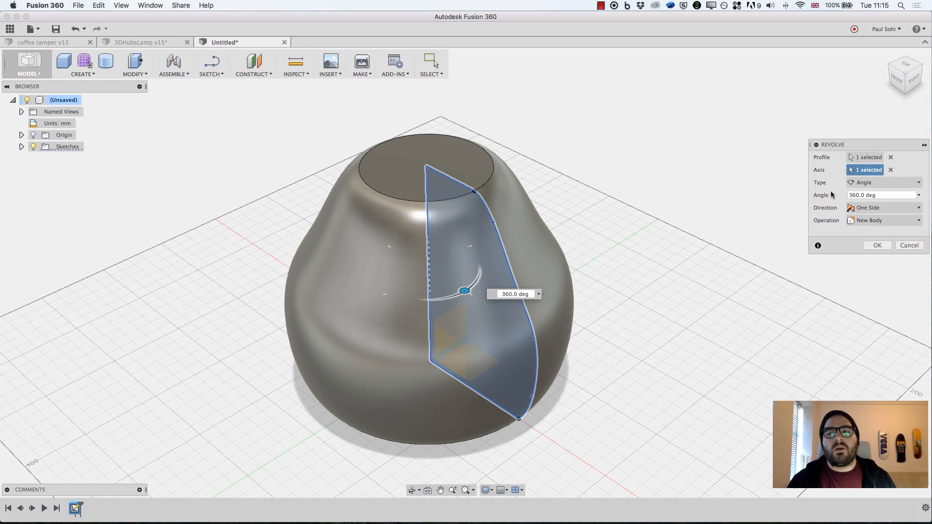
# Try a partial revolve angle of 330 degrees, set it back to 360 degrees and create the revolved solid
pyautogui.click(907, 66)
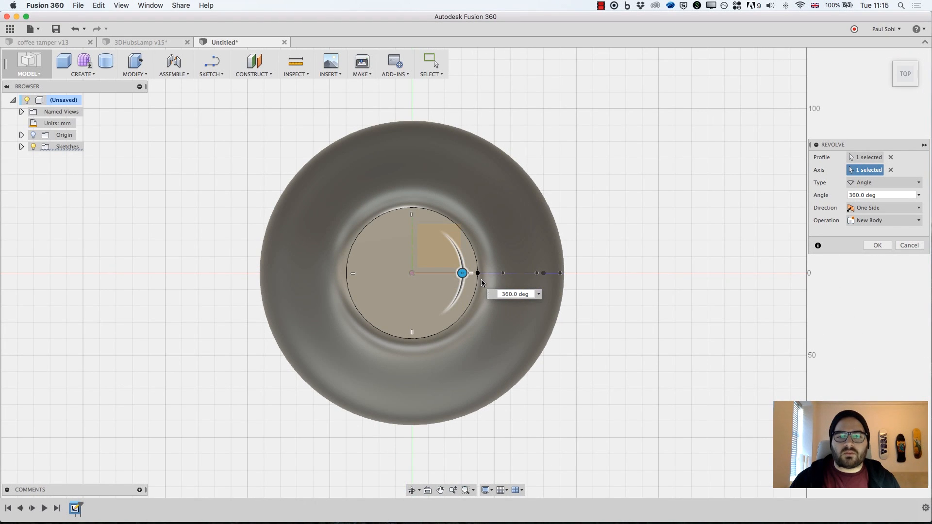
pyautogui.moveTo(462, 273); pyautogui.dragTo(455, 298)
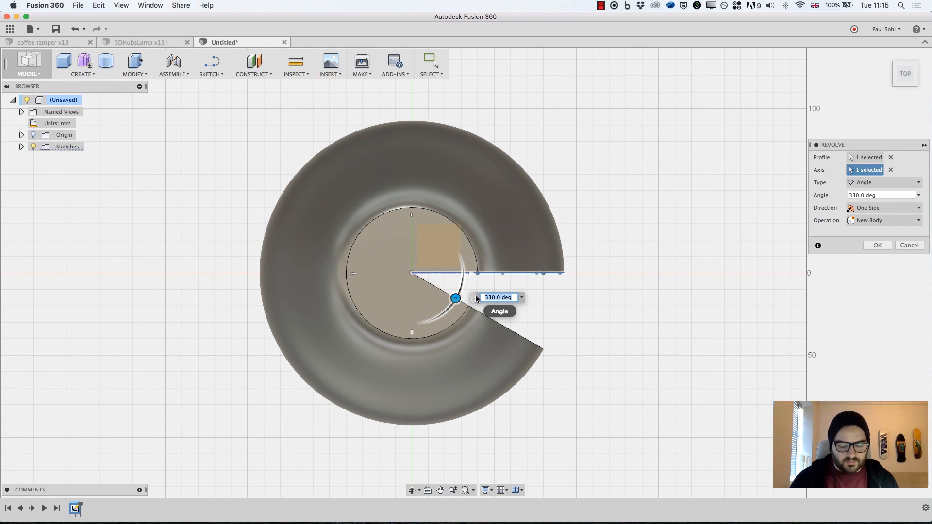
pyautogui.write('360')
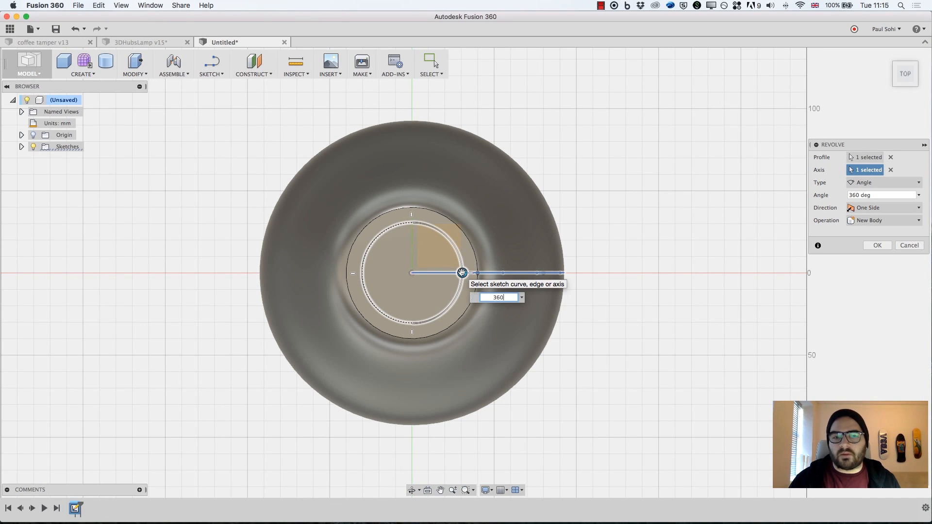
pyautogui.moveTo(462, 273); pyautogui.dragTo(455, 299)
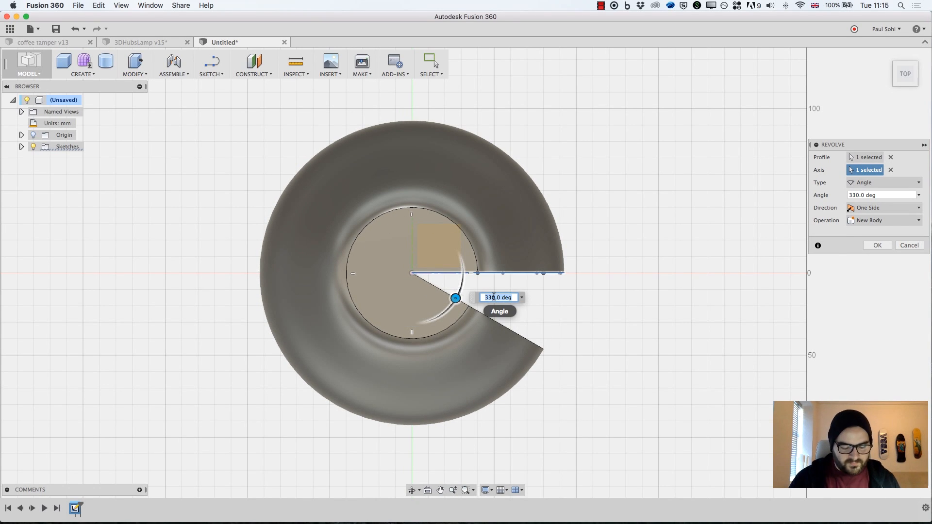
pyautogui.write('360')
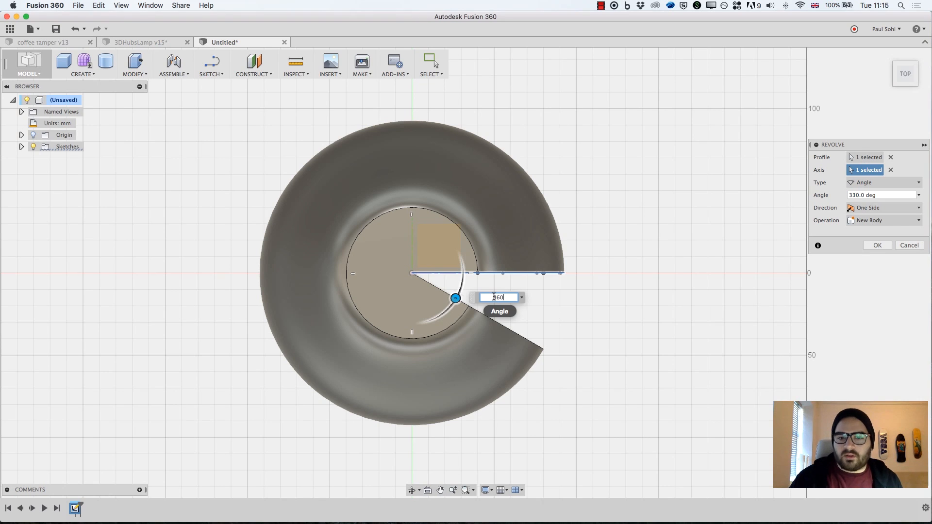
pyautogui.click(878, 245)
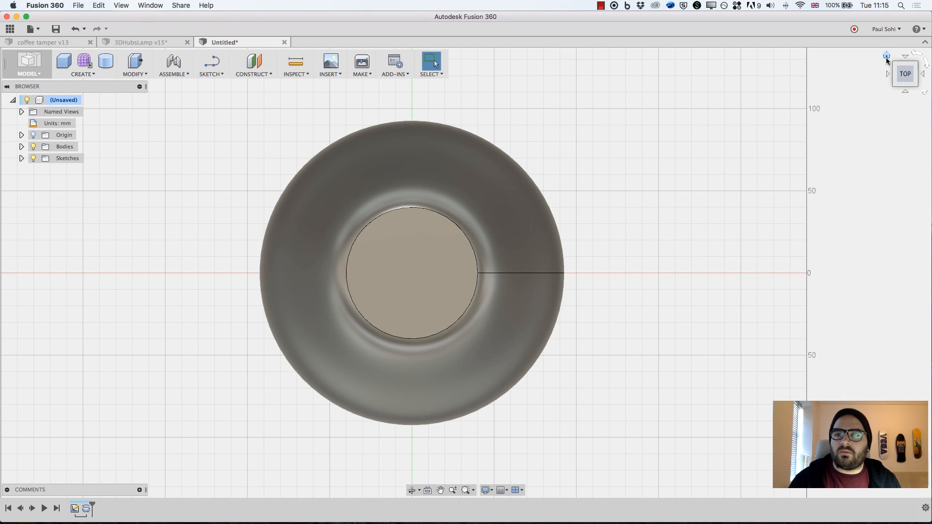
pyautogui.click(886, 55)
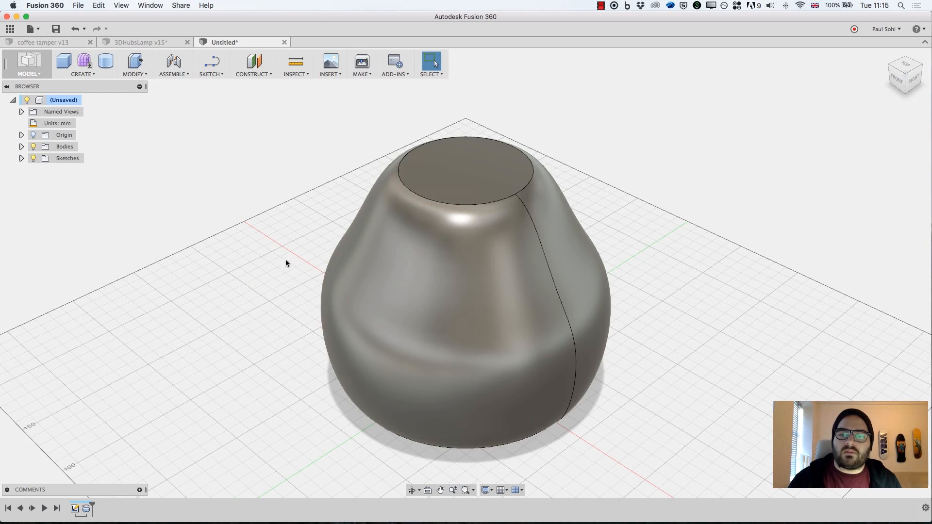
pyautogui.click(906, 82)
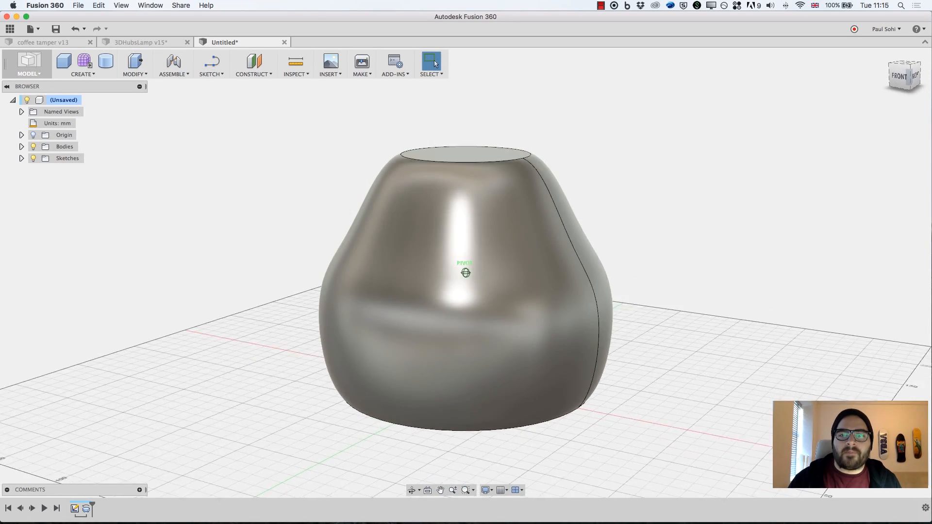
pyautogui.moveTo(908, 76)
pyautogui.mouseDown()
pyautogui.moveTo(906, 91)
pyautogui.moveTo(891, 92)
pyautogui.mouseUp()
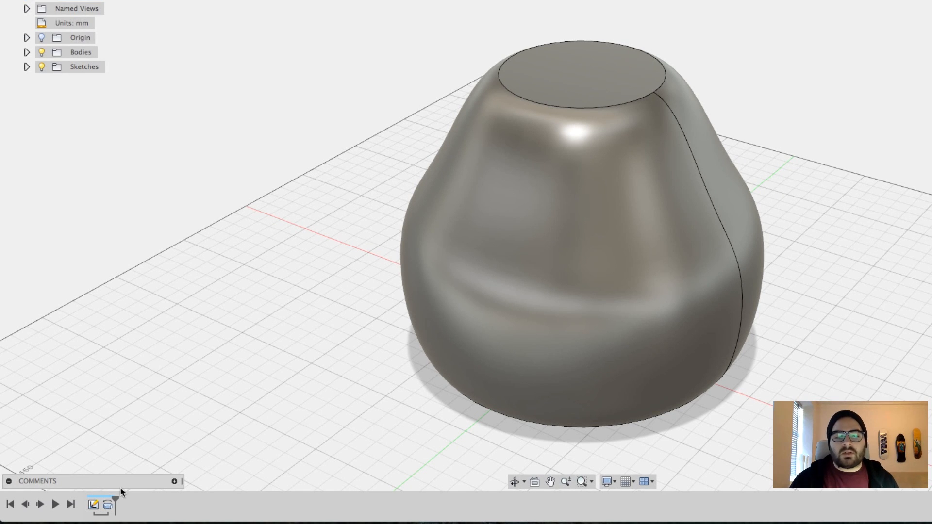
# Reopen the revolve's profile sketch and move the spline's upper-middle fit point up and outward and the lowest interior one up for a smooth, rounded curve
pyautogui.doubleClick(93, 505)
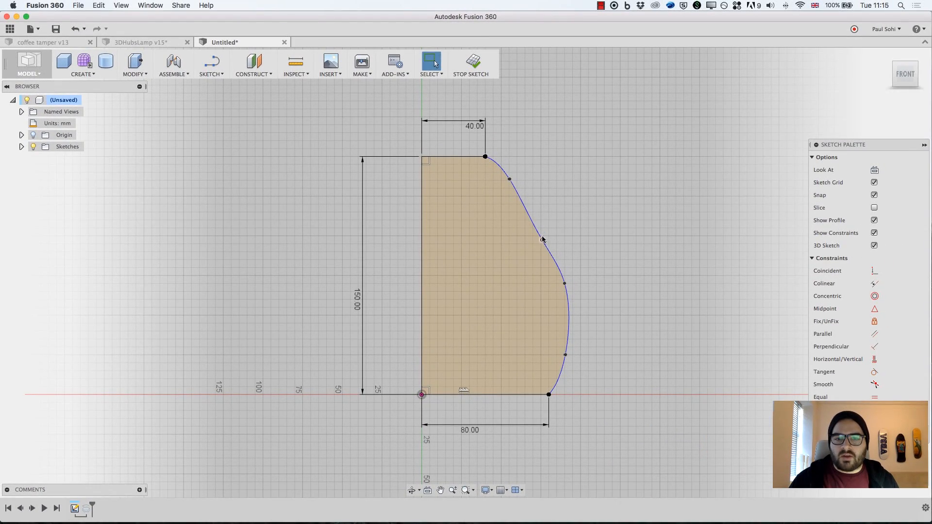
pyautogui.moveTo(658, 179); pyautogui.dragTo(656, 164)
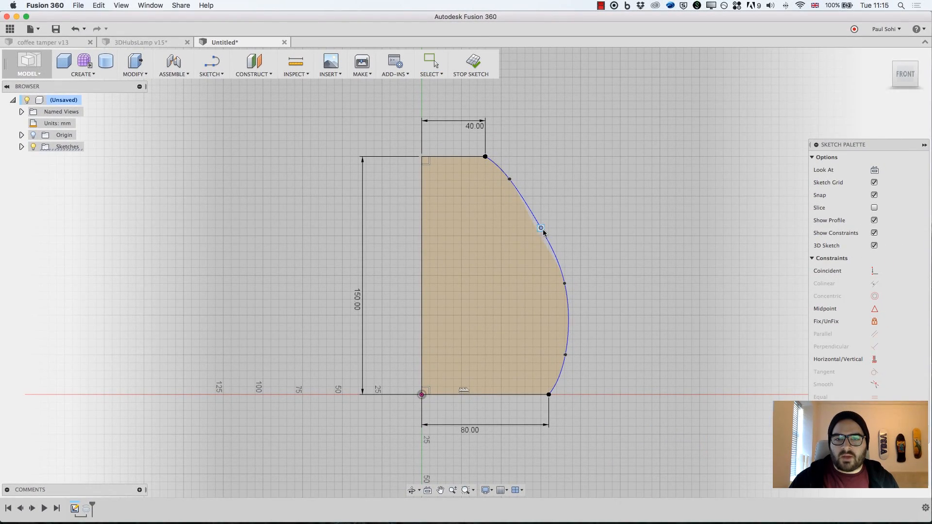
pyautogui.moveTo(543, 229)
pyautogui.mouseDown()
pyautogui.moveTo(532, 223)
pyautogui.moveTo(548, 226)
pyautogui.mouseUp()
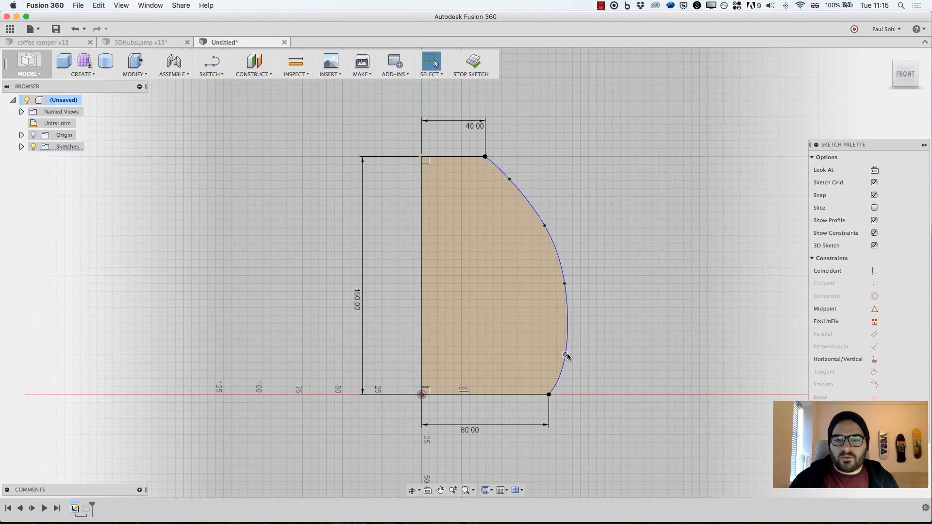
pyautogui.moveTo(566, 355); pyautogui.dragTo(567, 341)
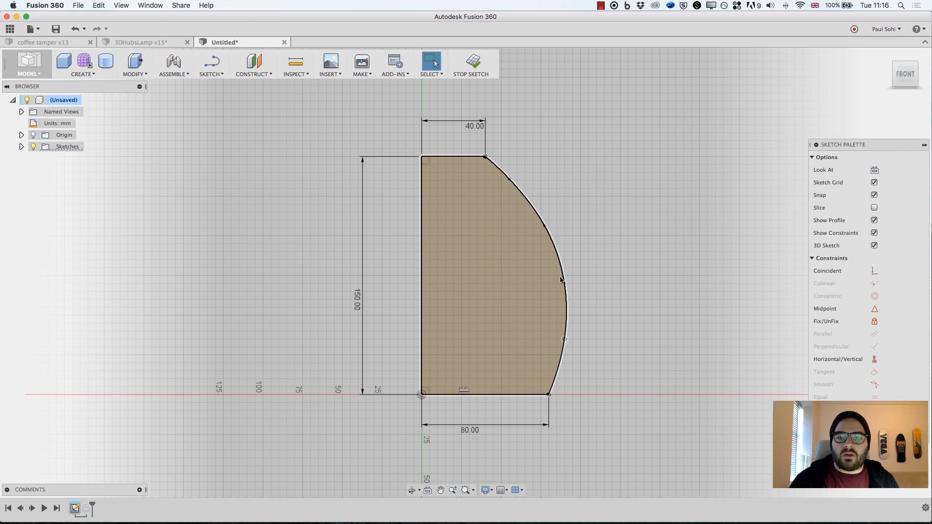
# Pull the spline's middle fit point far outward to form a pronounced flare, and finish the sketch to update the solid
pyautogui.moveTo(565, 284); pyautogui.dragTo(613, 268)
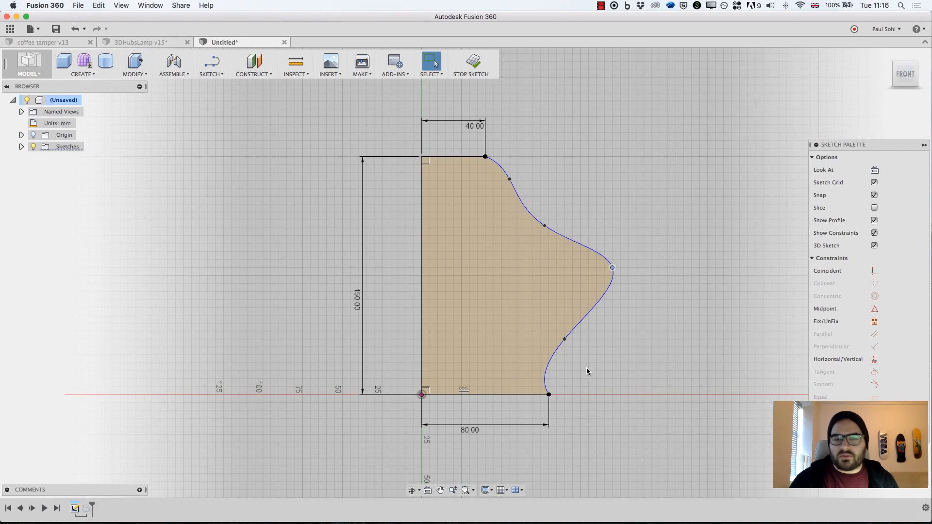
pyautogui.click(475, 63)
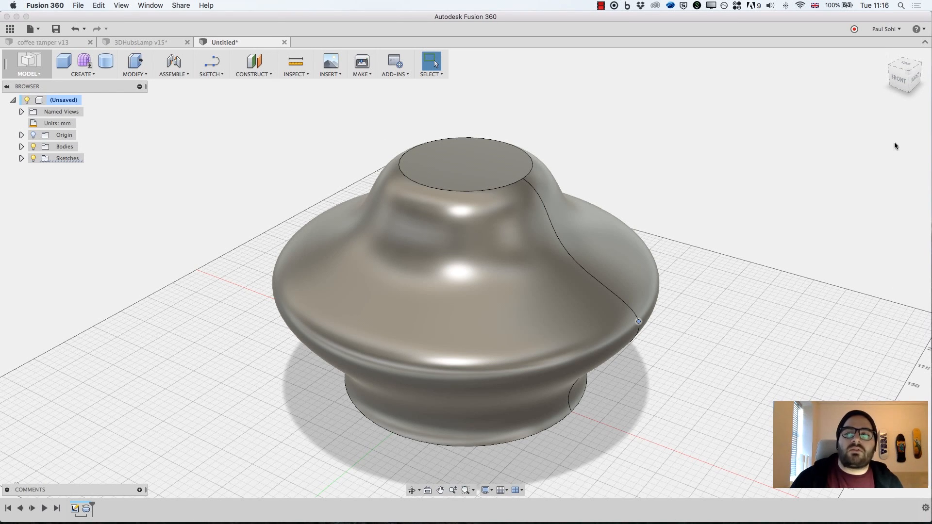
pyautogui.click(897, 82)
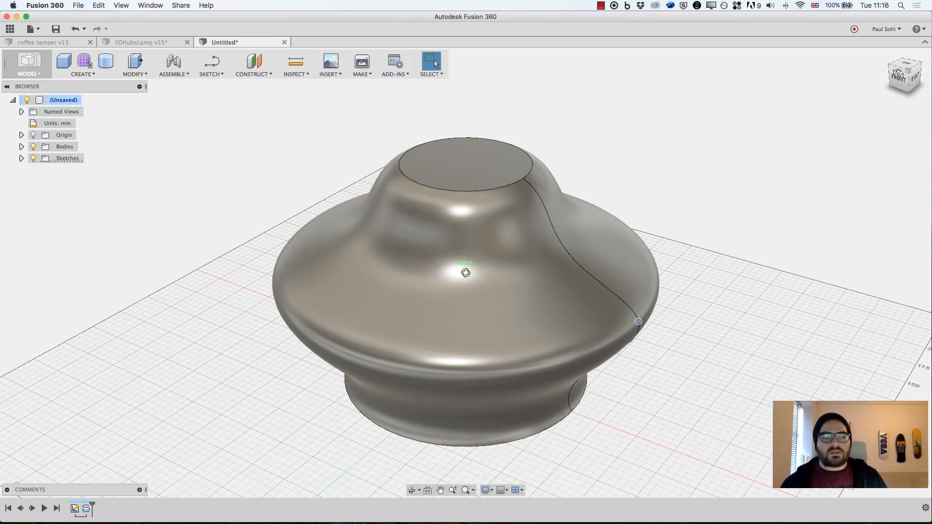
pyautogui.moveTo(902, 76)
pyautogui.mouseDown()
pyautogui.moveTo(888, 95)
pyautogui.moveTo(898, 86)
pyautogui.mouseUp()
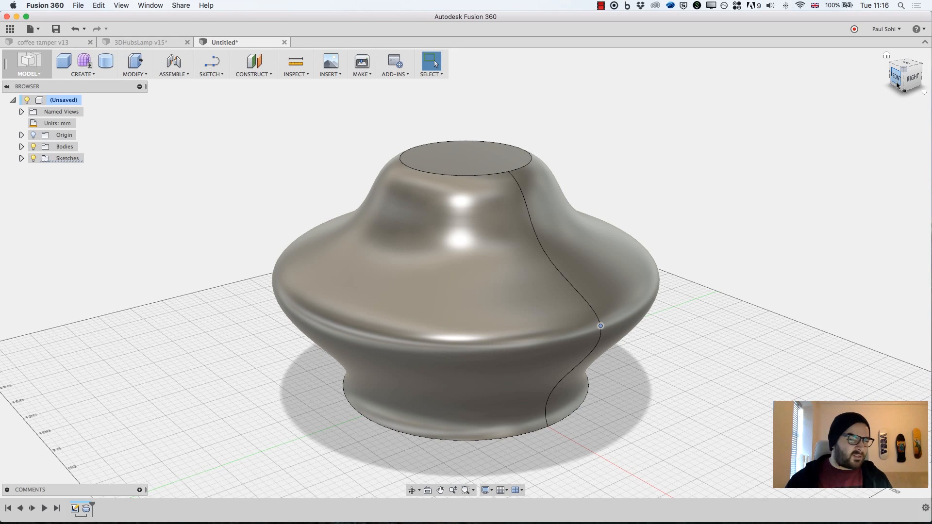
# Undo the outward flare of the middle fit point to restore the smooth, rounded solid
pyautogui.press('super+z')
pyautogui.click(896, 84)
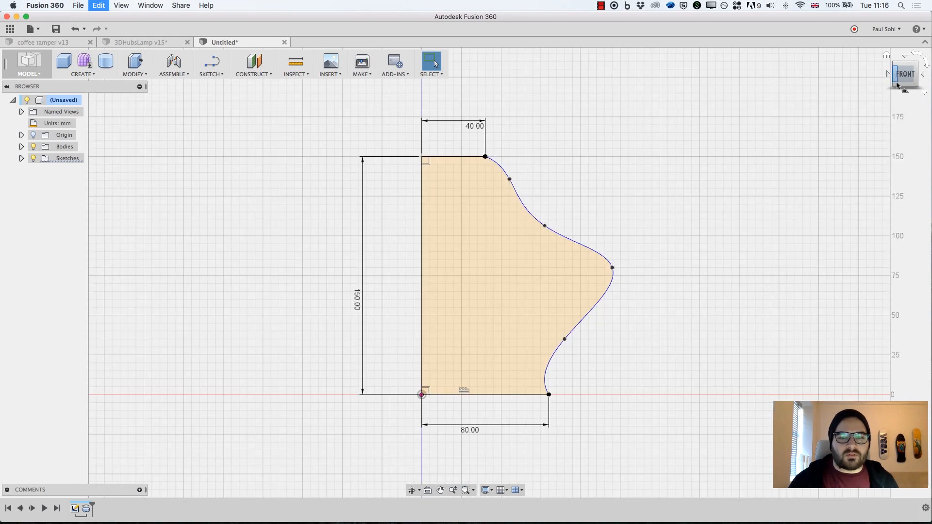
pyautogui.press('super+z')
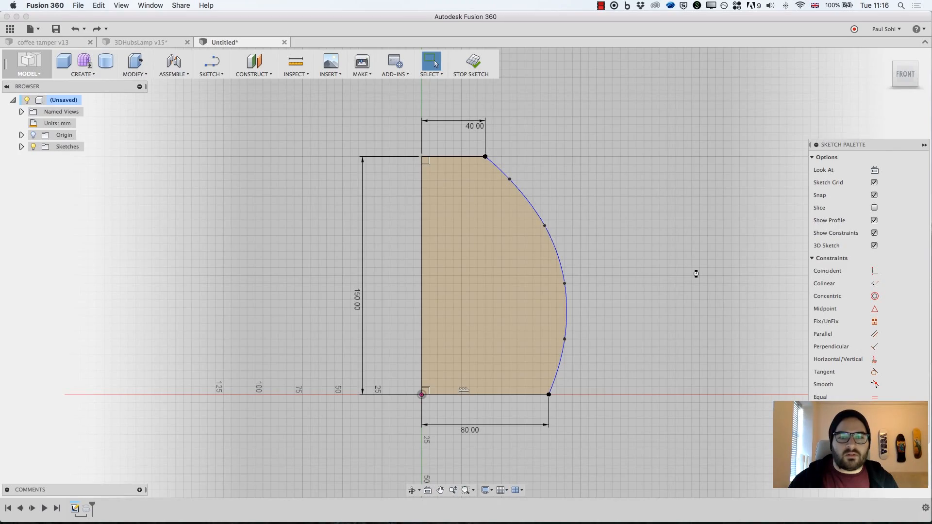
pyautogui.press('super+z')
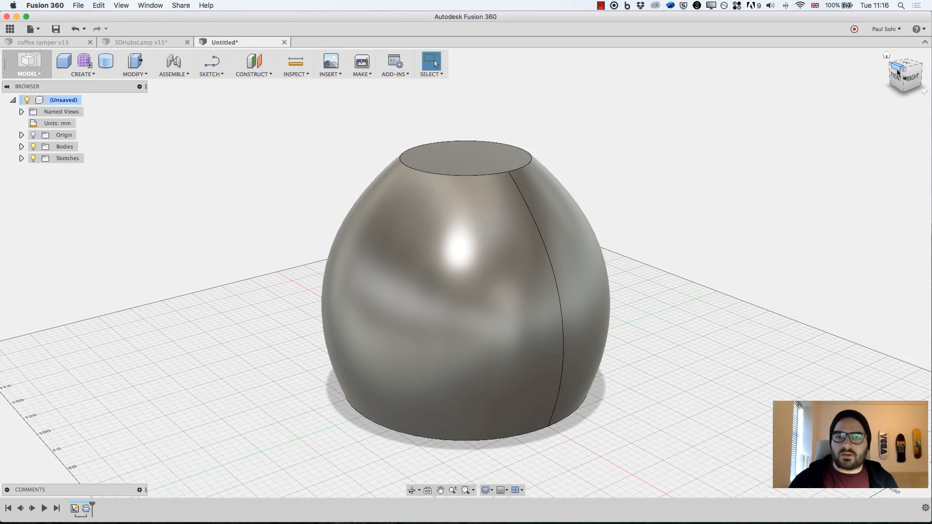
pyautogui.moveTo(901, 73)
pyautogui.mouseDown()
pyautogui.moveTo(915, 73)
pyautogui.moveTo(920, 45)
pyautogui.moveTo(898, 73)
pyautogui.mouseUp()
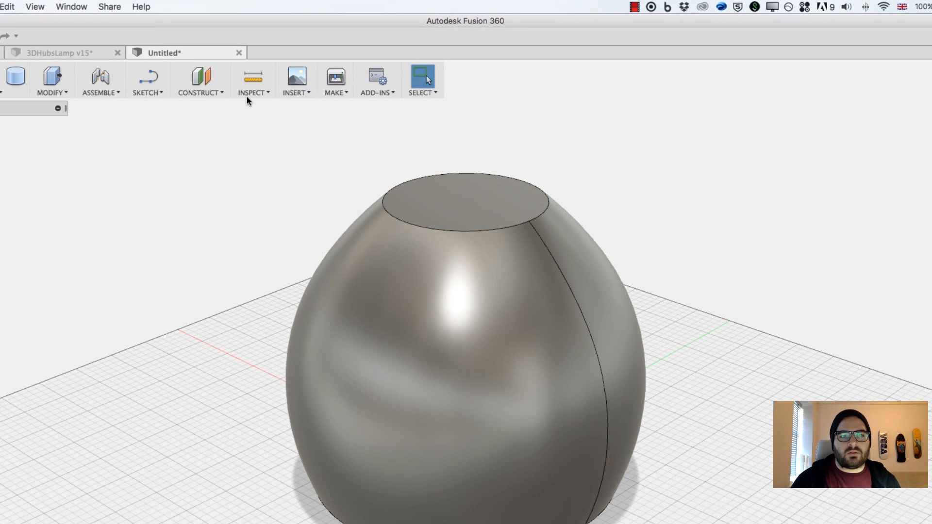
# Start a Section Analysis, show the origin planes, and cut the solid along the vertical origin plane through its centre
pyautogui.click(252, 93)
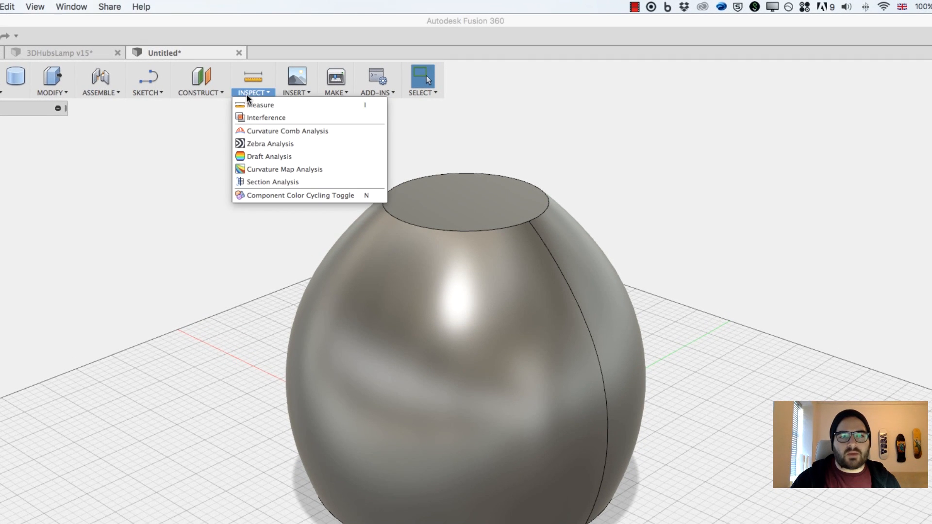
pyautogui.click(253, 182)
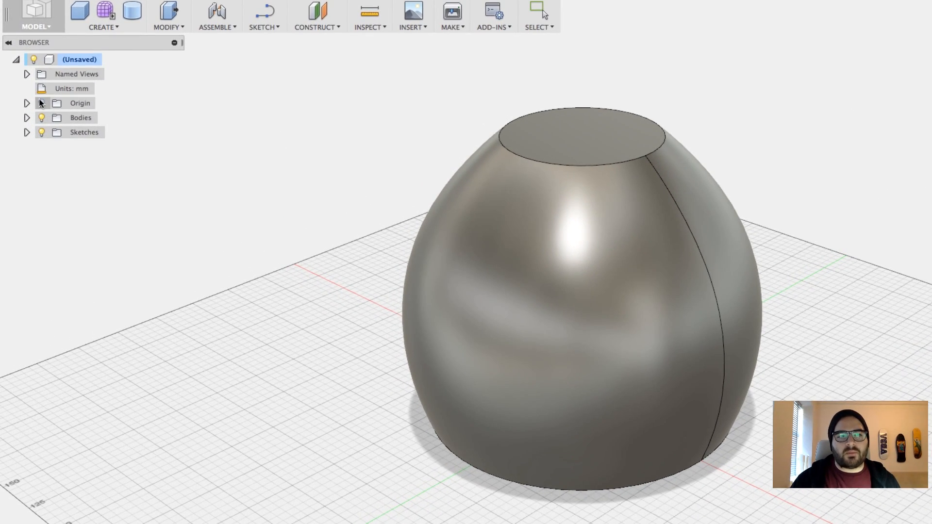
pyautogui.click(42, 104)
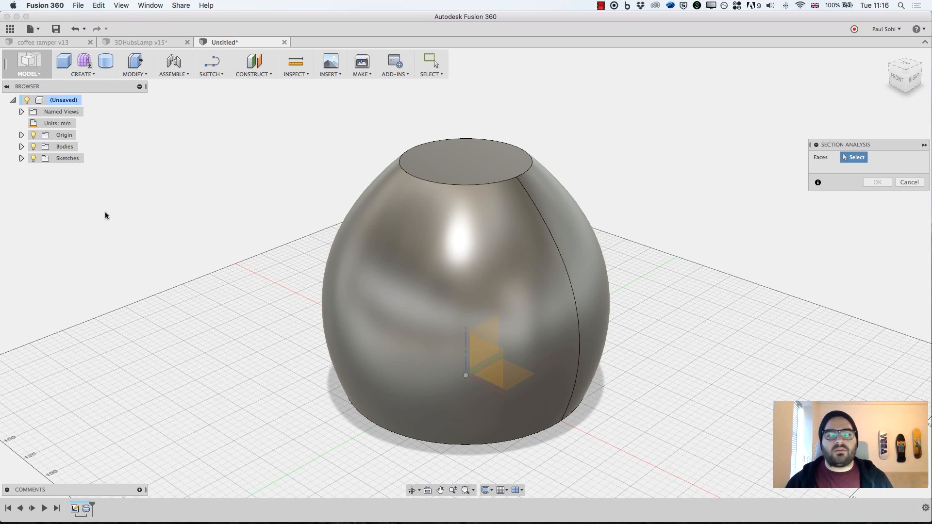
pyautogui.click(487, 363)
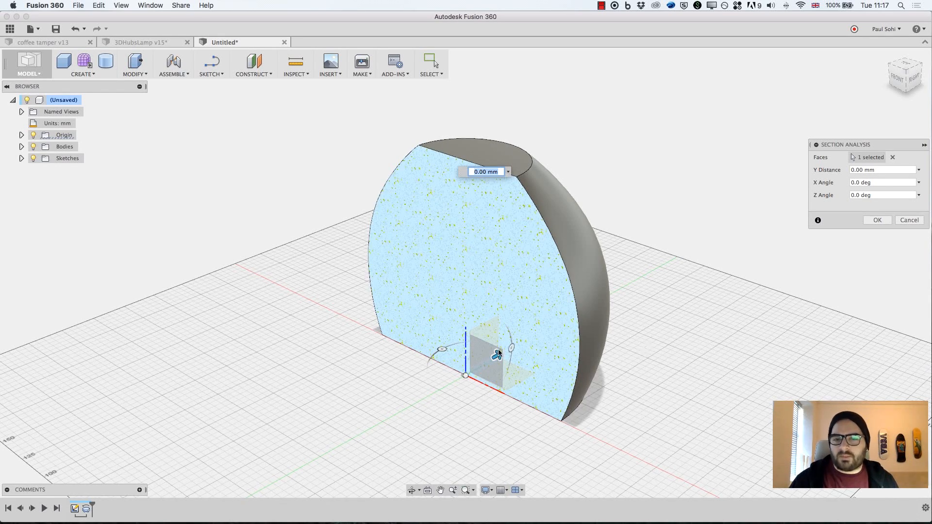
# Try a -10 mm section offset and a -5 degree X angle, return the cut to the origin plane, and create the section analysis
pyautogui.moveTo(496, 354); pyautogui.dragTo(518, 327)
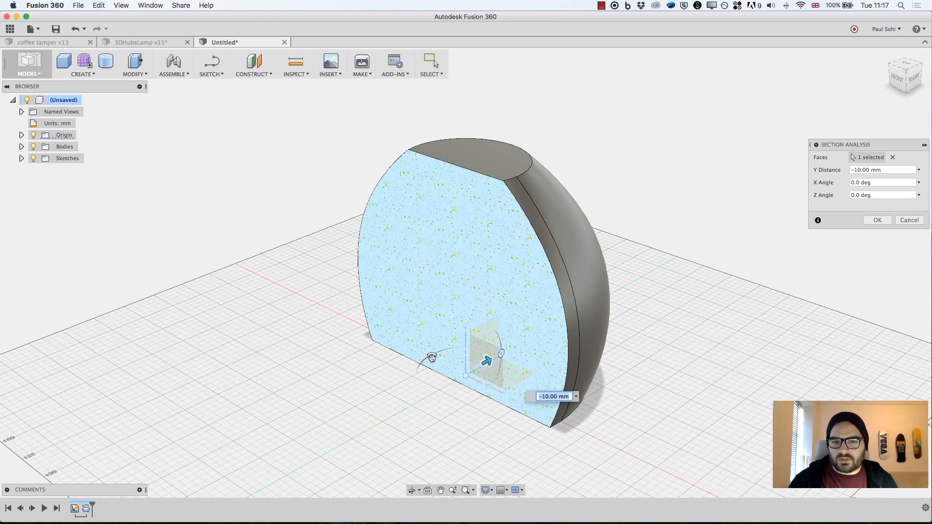
pyautogui.moveTo(430, 355)
pyautogui.mouseDown()
pyautogui.moveTo(419, 374)
pyautogui.moveTo(427, 348)
pyautogui.mouseUp()
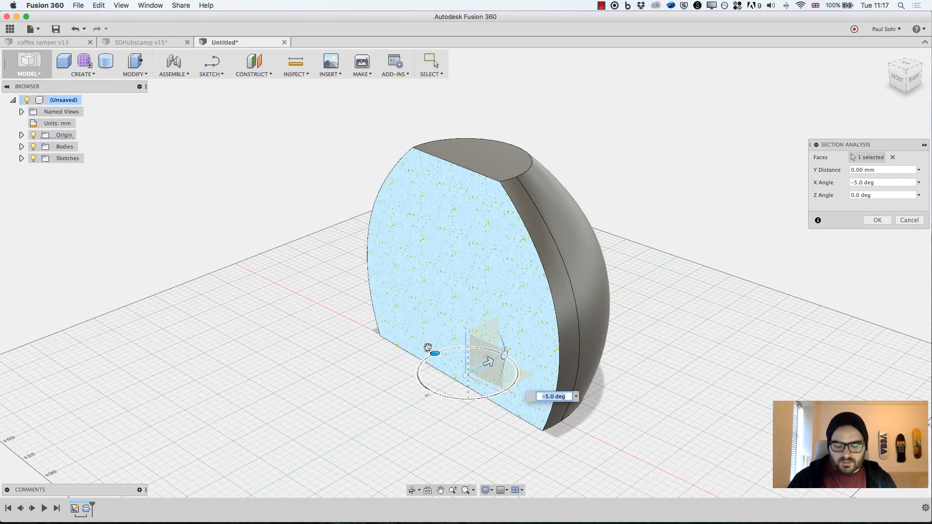
pyautogui.write('-')
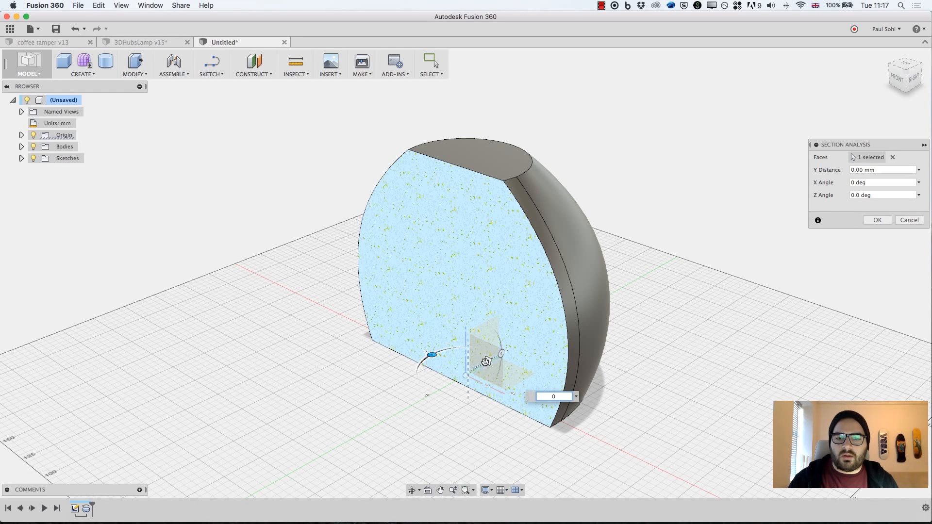
pyautogui.moveTo(485, 361); pyautogui.dragTo(493, 356)
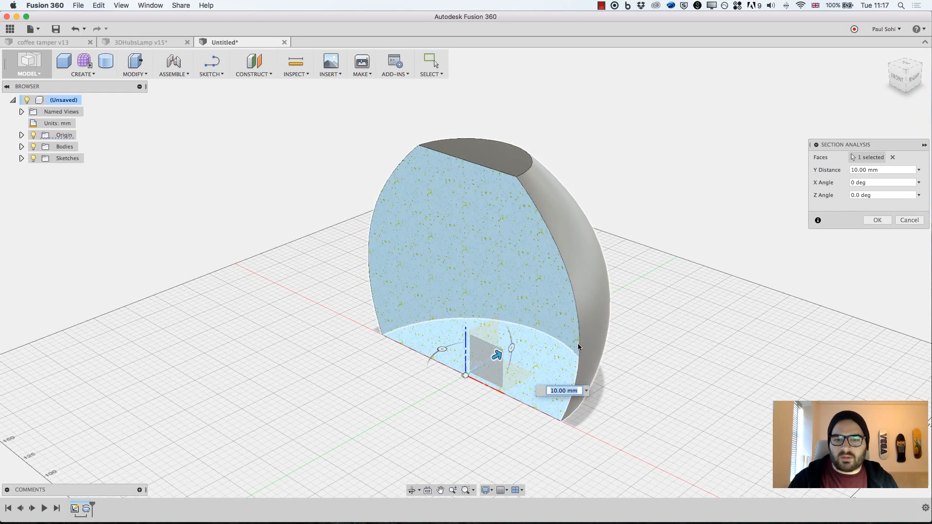
pyautogui.click(873, 222)
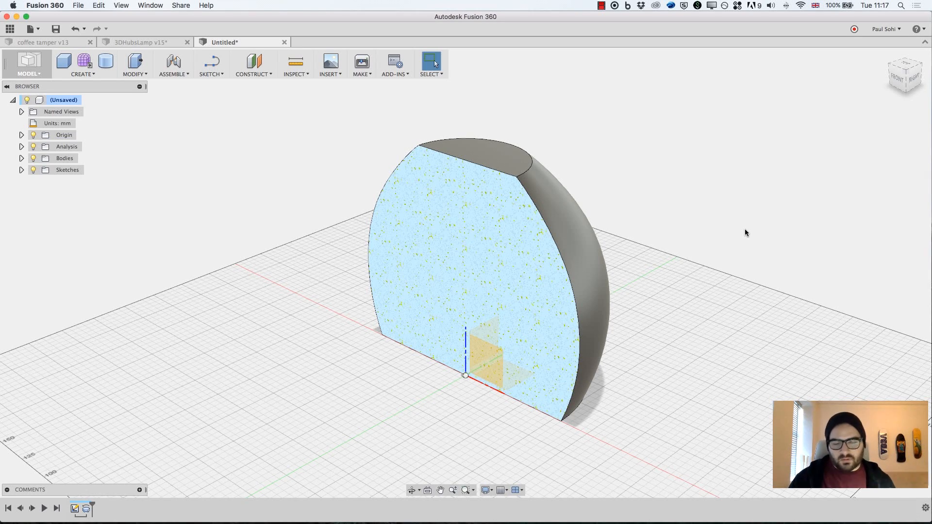
# Start a Shell, try opening the top face with a 2 mm outside thickness, and clear the face selection
pyautogui.click(139, 73)
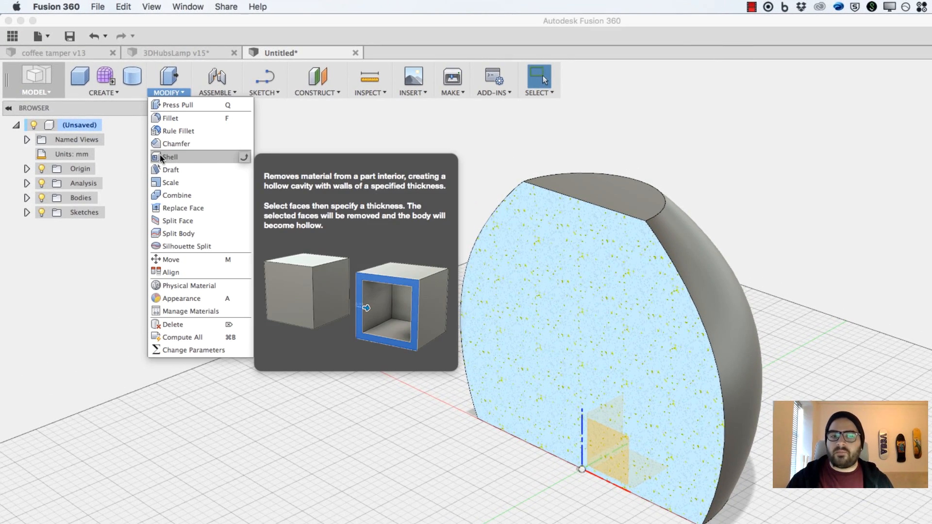
pyautogui.click(161, 157)
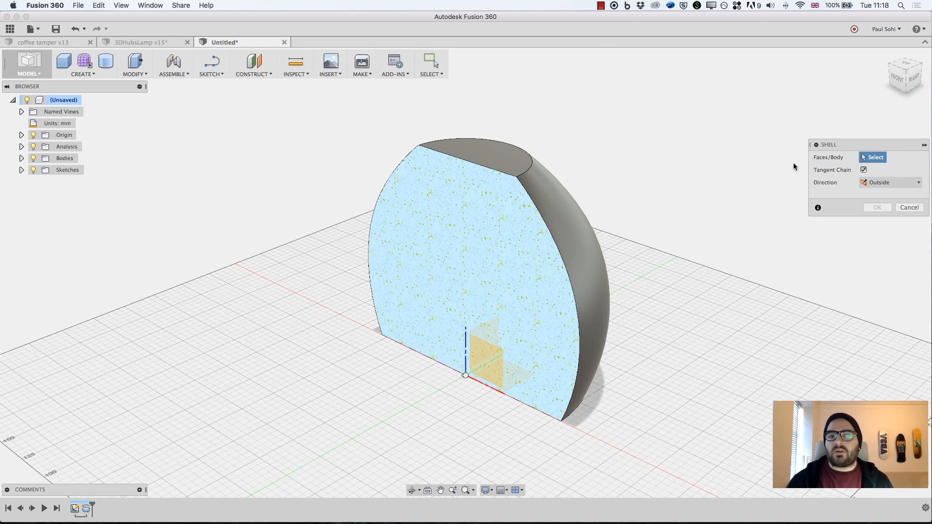
pyautogui.click(523, 167)
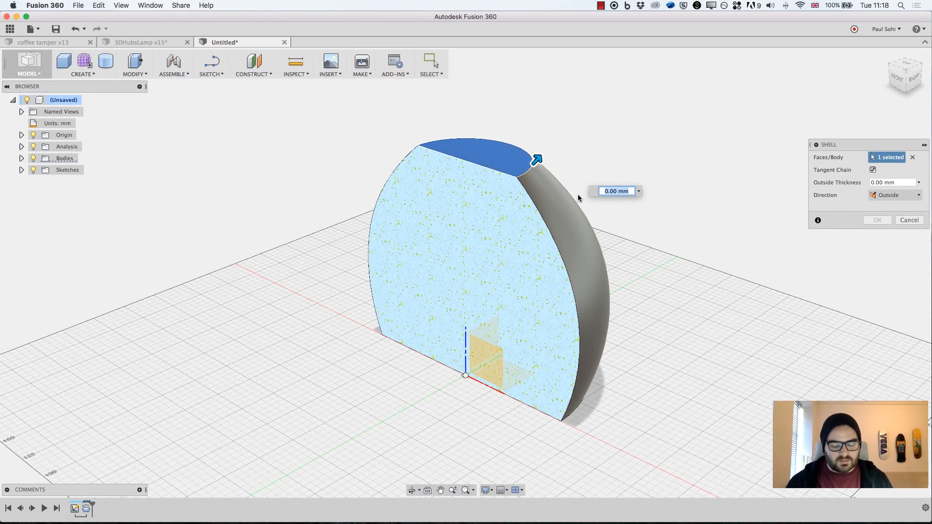
pyautogui.write('2')
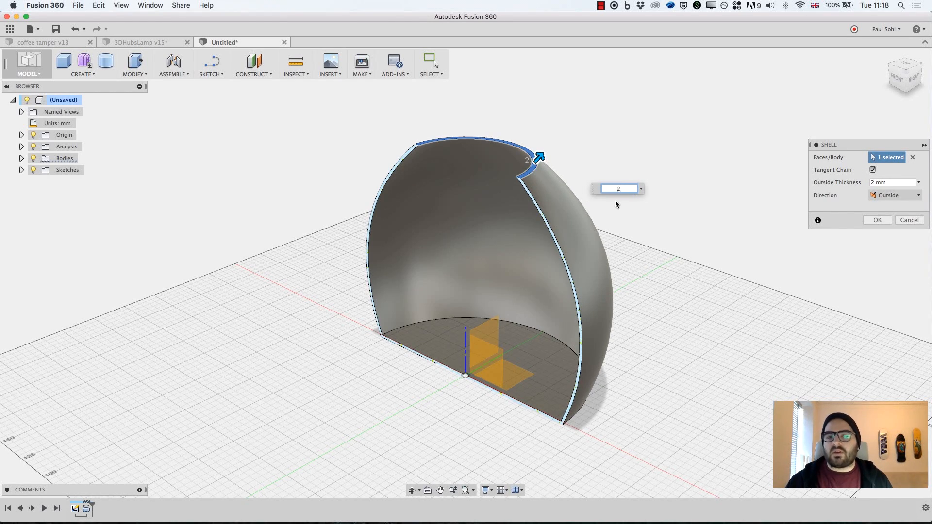
pyautogui.click(898, 78)
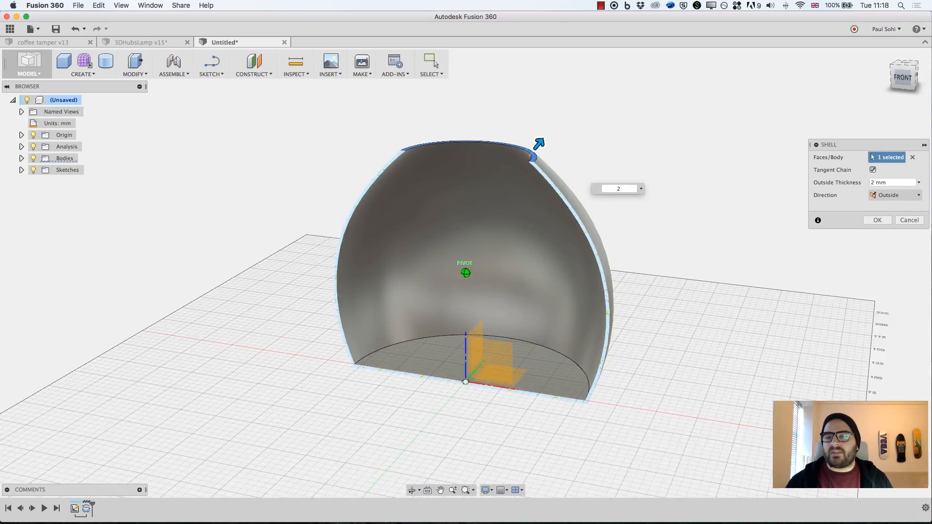
pyautogui.moveTo(902, 78)
pyautogui.mouseDown()
pyautogui.moveTo(910, 71)
pyautogui.moveTo(883, 86)
pyautogui.mouseUp()
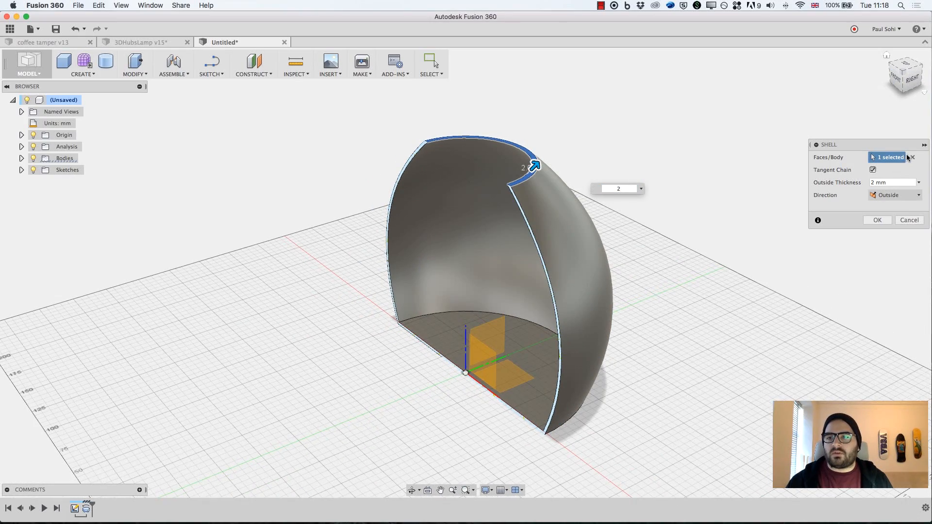
pyautogui.click(912, 158)
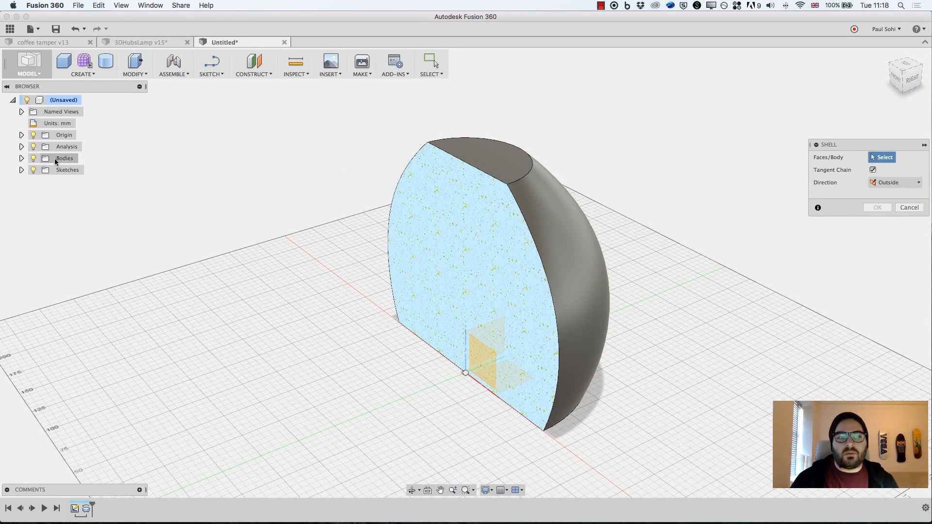
# Examine the contents of the Bodies, Sketches and Analysis folders, briefly showing the profile sketch on the sectioned body
pyautogui.click(21, 159)
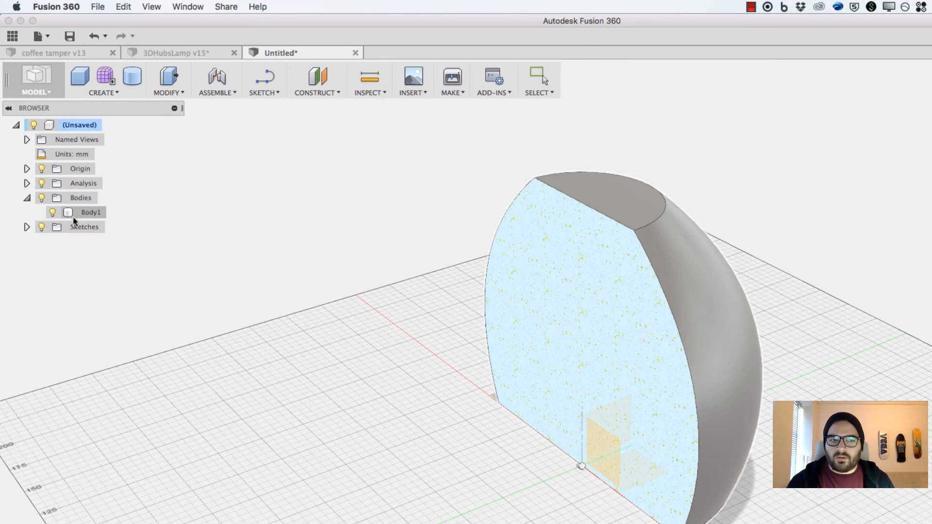
pyautogui.click(28, 227)
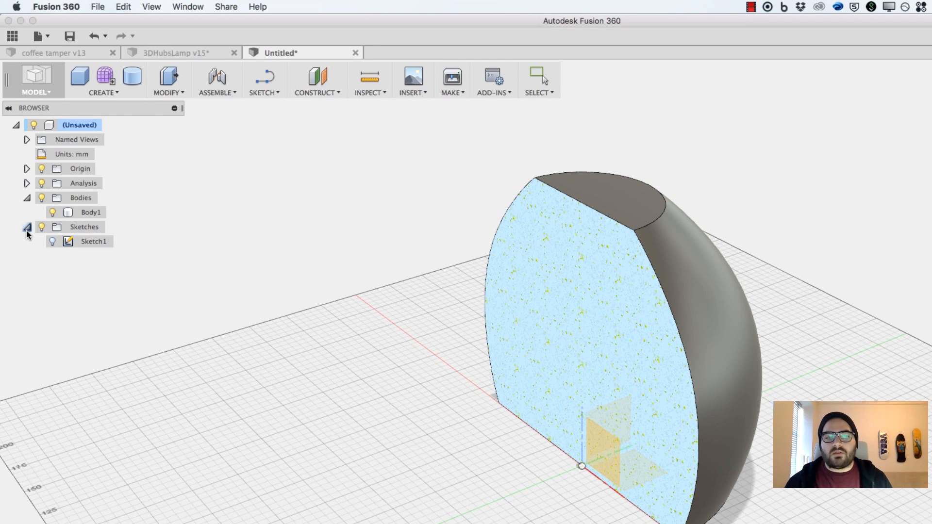
pyautogui.click(53, 241)
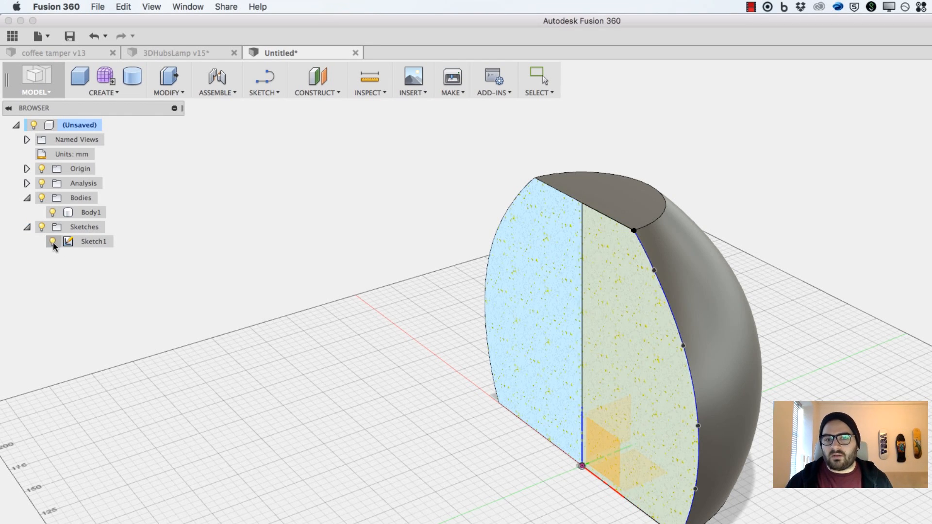
pyautogui.click(53, 241)
pyautogui.click(28, 228)
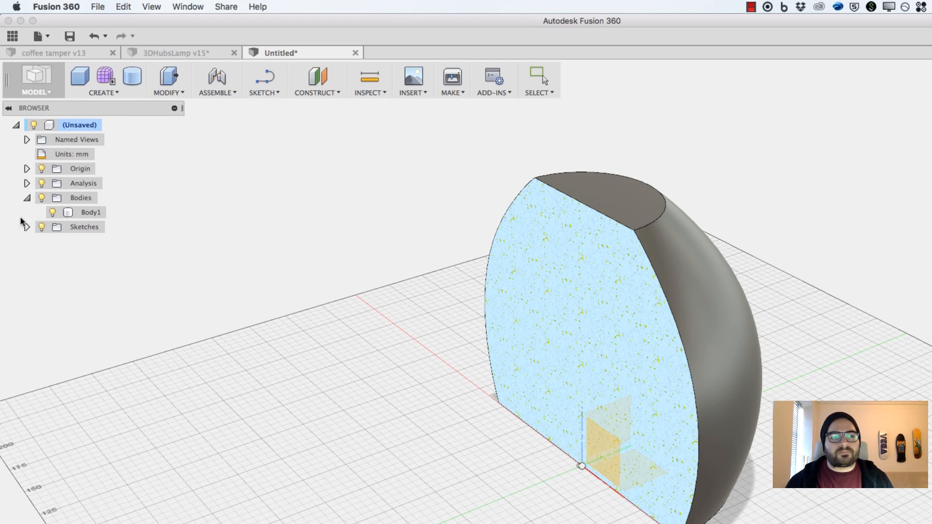
pyautogui.click(27, 183)
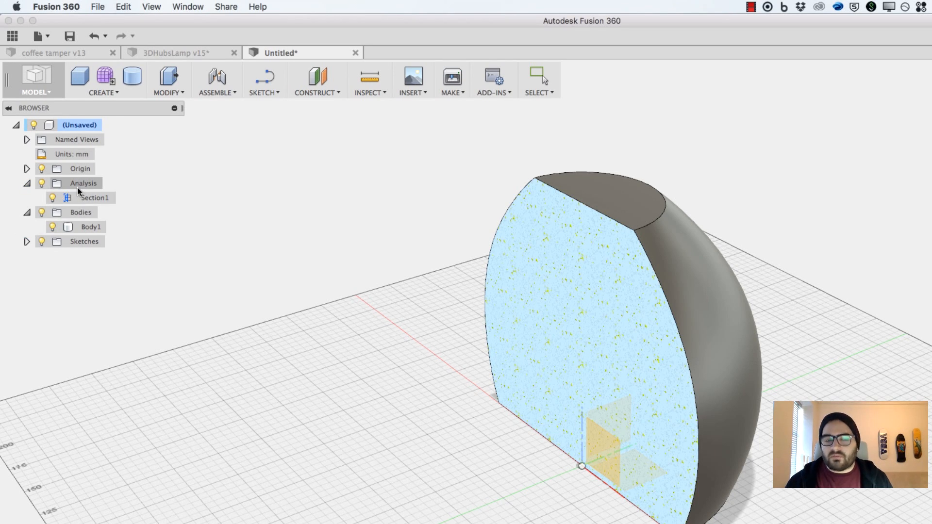
pyautogui.click(27, 183)
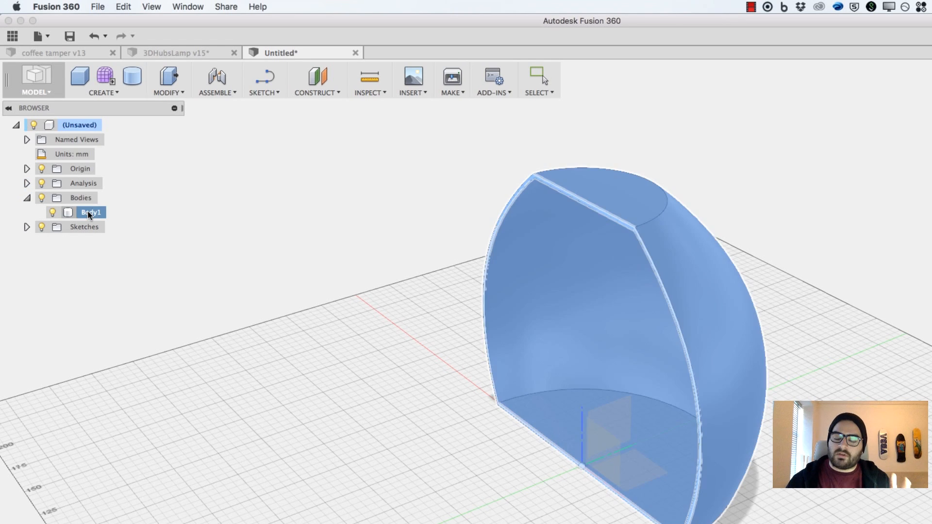
# Select the whole body as the Shell target to hollow it without an opening, and inspect the sectioned preview
pyautogui.click(88, 214)
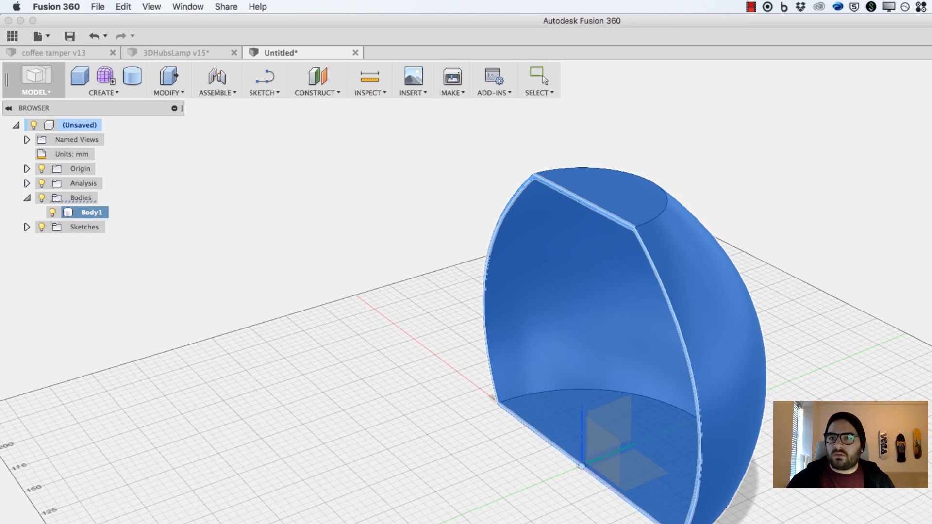
pyautogui.moveTo(437, 310)
pyautogui.keyDown('shift'); pyautogui.mouseDown(button='middle')
pyautogui.moveTo(505, 269)
pyautogui.moveTo(497, 277)
pyautogui.mouseUp(button='middle'); pyautogui.keyUp('shift')
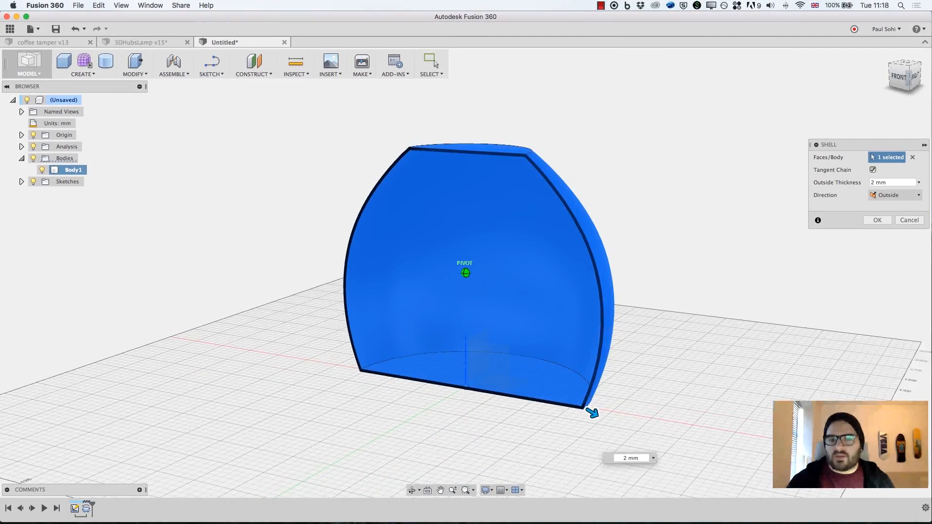
pyautogui.moveTo(913, 74); pyautogui.dragTo(908, 79)
pyautogui.click(907, 71)
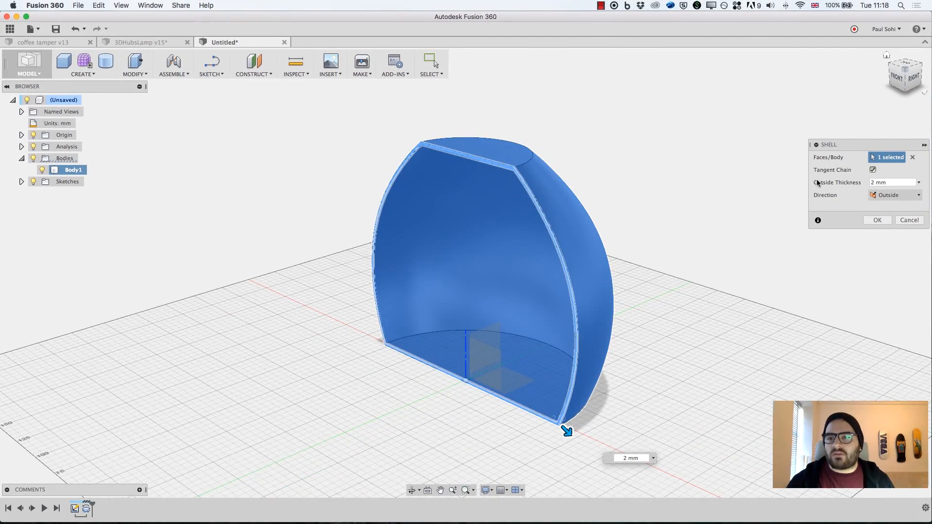
# Change the shell direction to Inside and enter an inside thickness of 2 mm
pyautogui.click(897, 195)
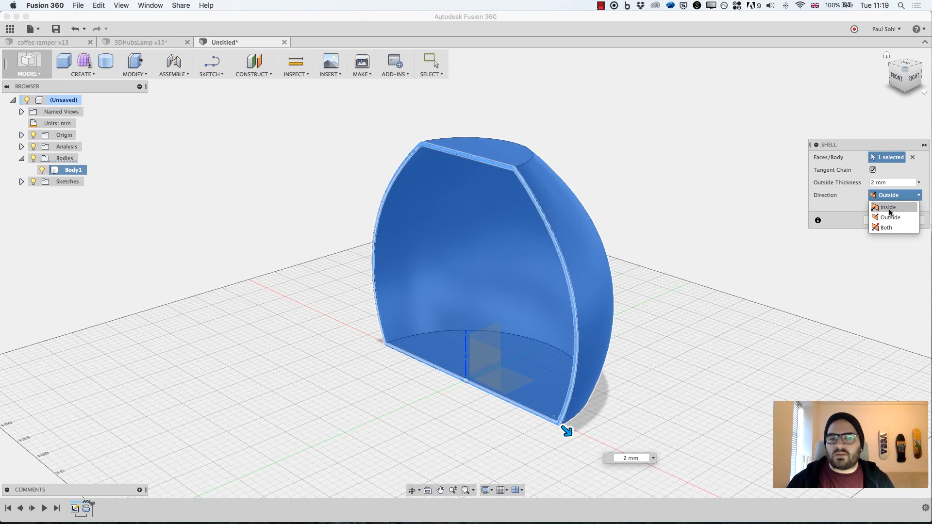
pyautogui.click(889, 212)
pyautogui.click(874, 183)
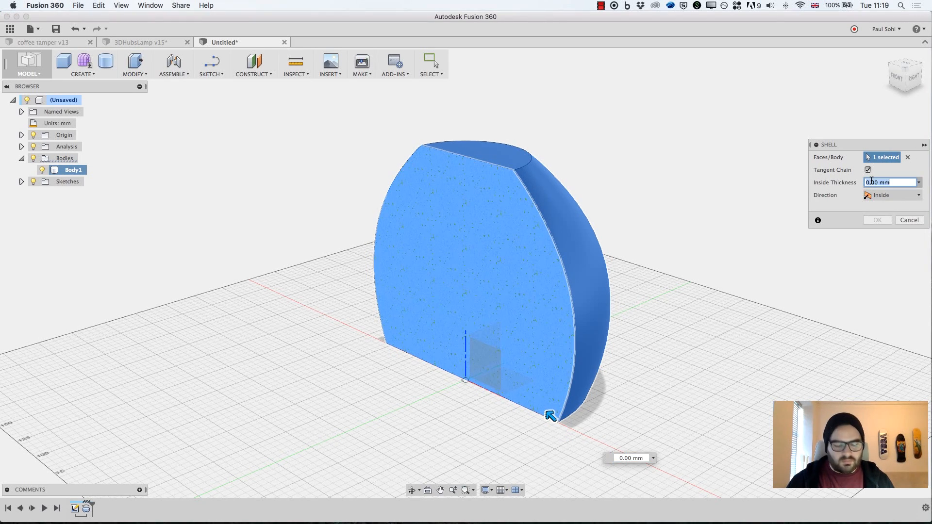
pyautogui.click(872, 182)
pyautogui.tripleClick(872, 182)
pyautogui.write('2')
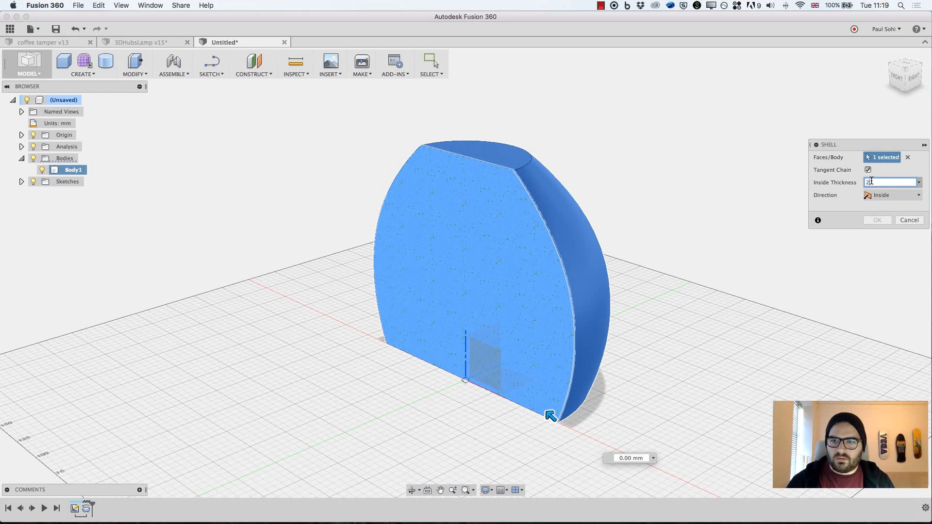
# Set the inside thickness to 2.4 mm, create the closed shell, and view its wall in section
pyautogui.moveTo(903, 84); pyautogui.dragTo(918, 75)
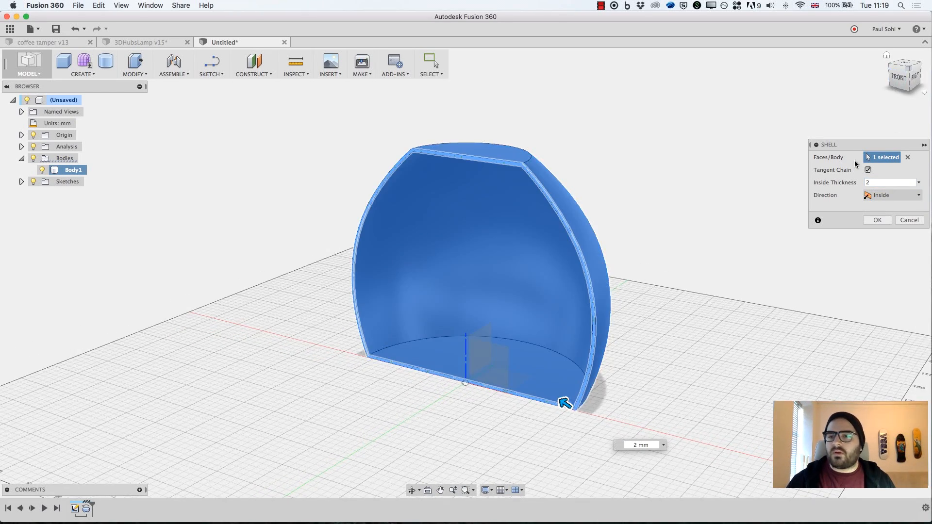
pyautogui.click(875, 182)
pyautogui.click(874, 180)
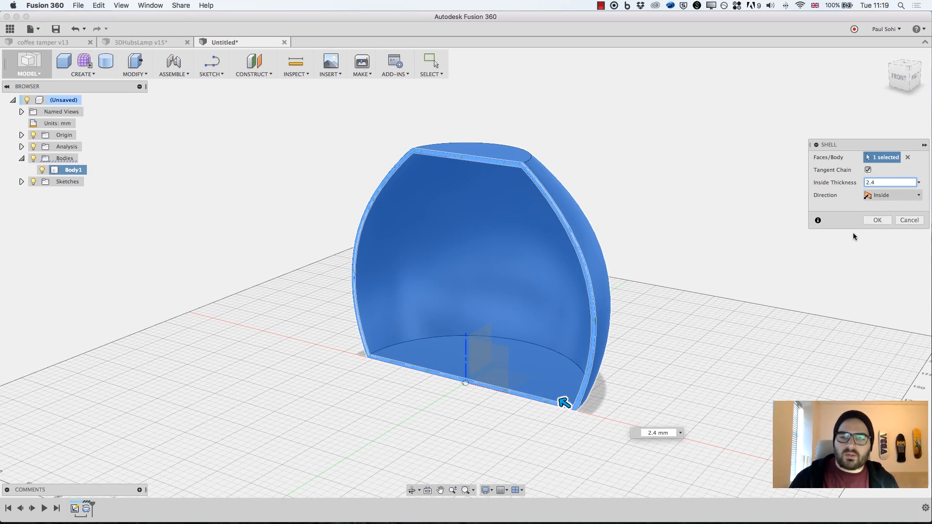
pyautogui.click(876, 220)
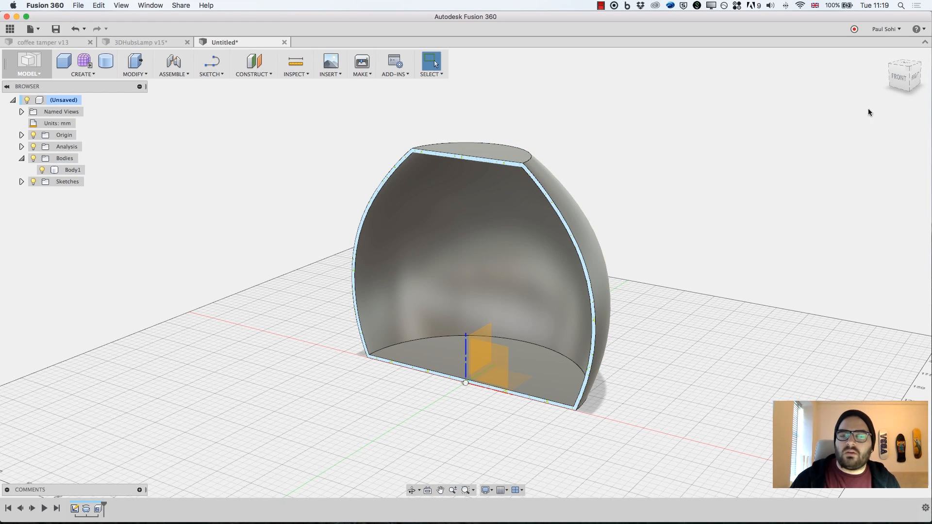
pyautogui.moveTo(901, 82); pyautogui.dragTo(899, 86)
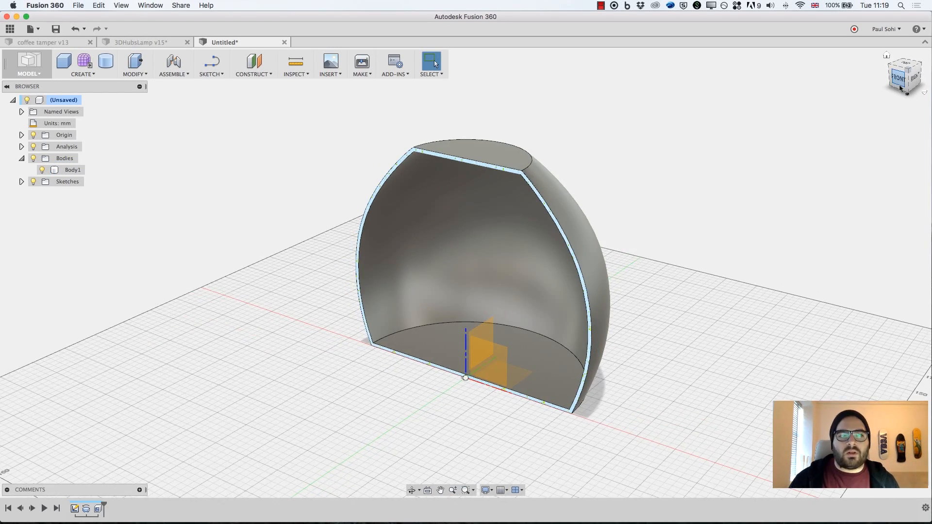
# Switch to the 3DHubsLamp v15 design and examine the woven lampshade up close
pyautogui.click(123, 42)
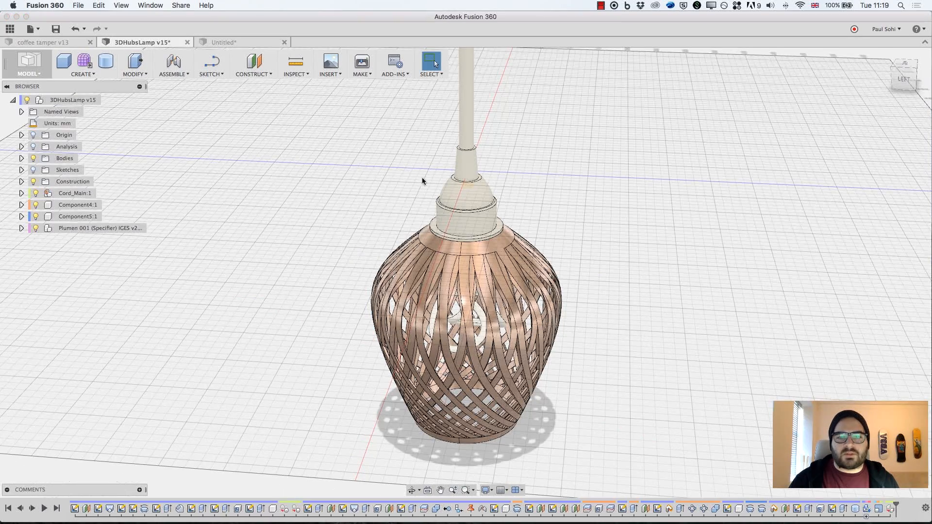
pyautogui.moveTo(617, 225); pyautogui.dragTo(641, 156, button='middle')
pyautogui.scroll(4, 557, 218)
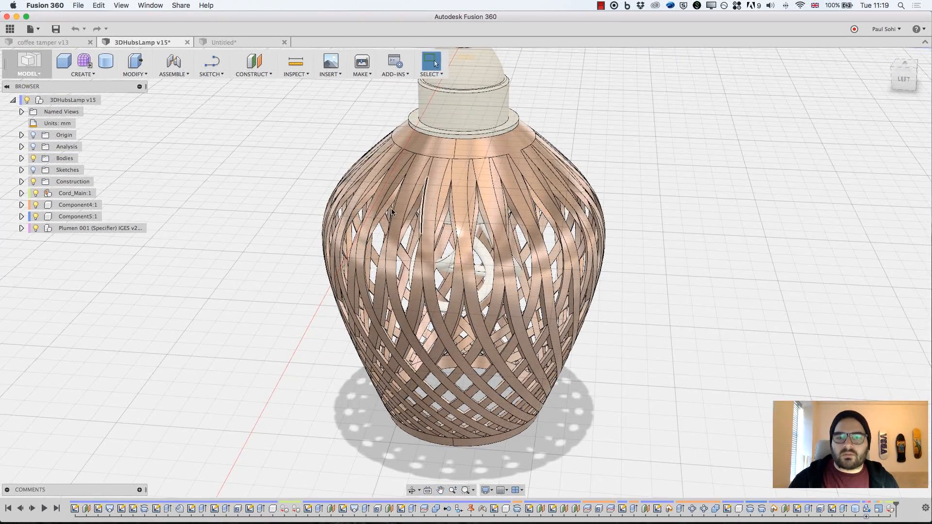
pyautogui.moveTo(905, 91); pyautogui.dragTo(897, 83)
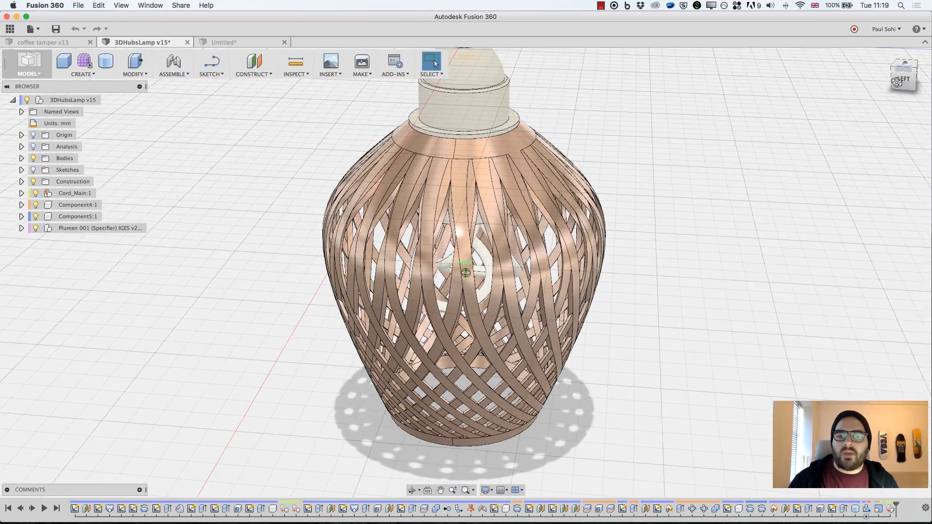
# Return from the woven lamp design to the untitled shelled design and hide its origin planes
pyautogui.click(901, 80)
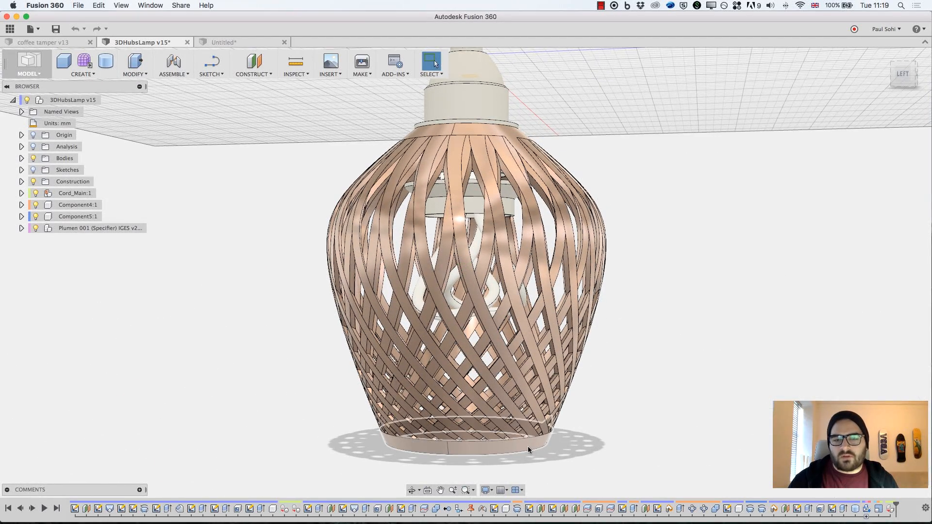
pyautogui.click(902, 77)
pyautogui.click(251, 43)
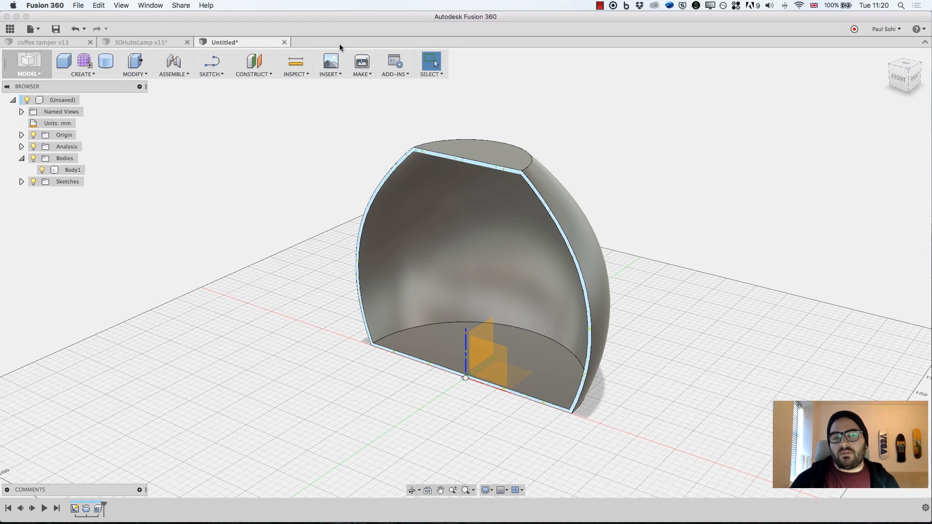
pyautogui.click(41, 139)
pyautogui.click(34, 138)
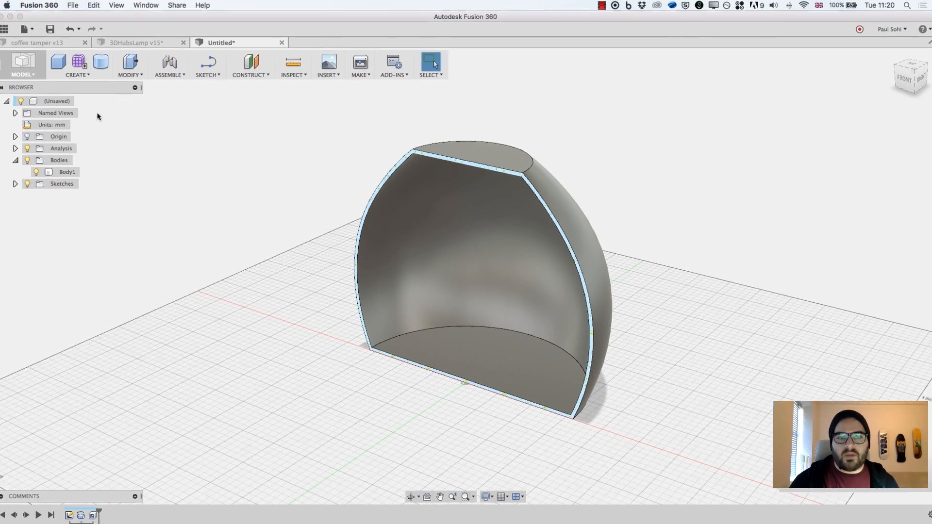
# Start an offset plane from the shell's flat top face, try a distance of -10 mm, and reset it to 0
pyautogui.click(185, 92)
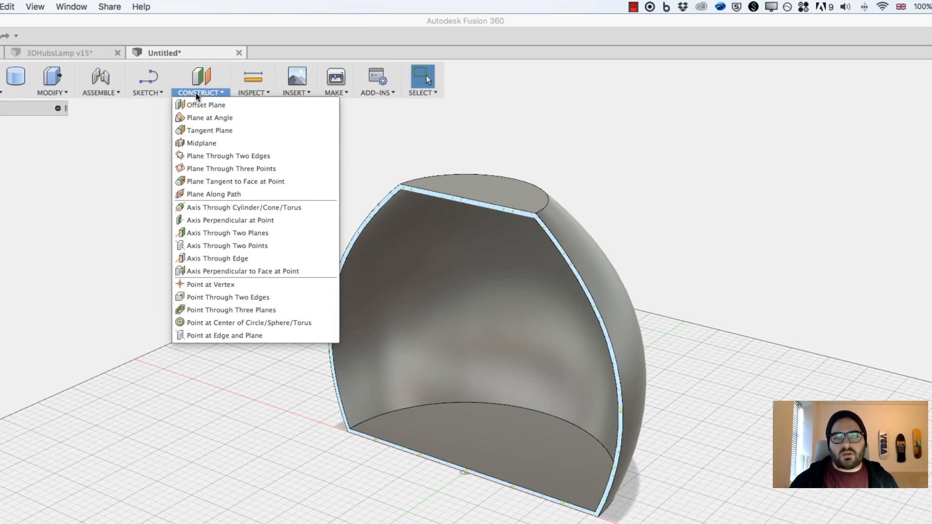
pyautogui.click(203, 105)
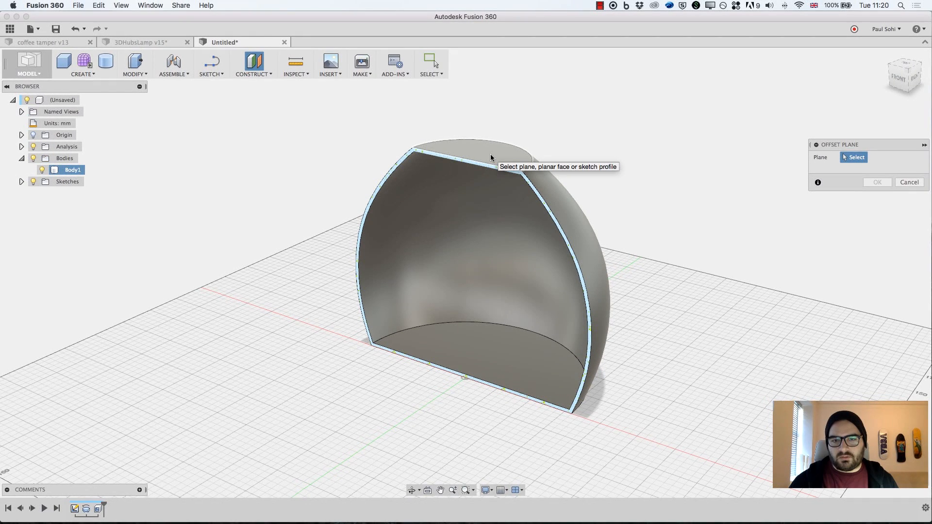
pyautogui.click(490, 153)
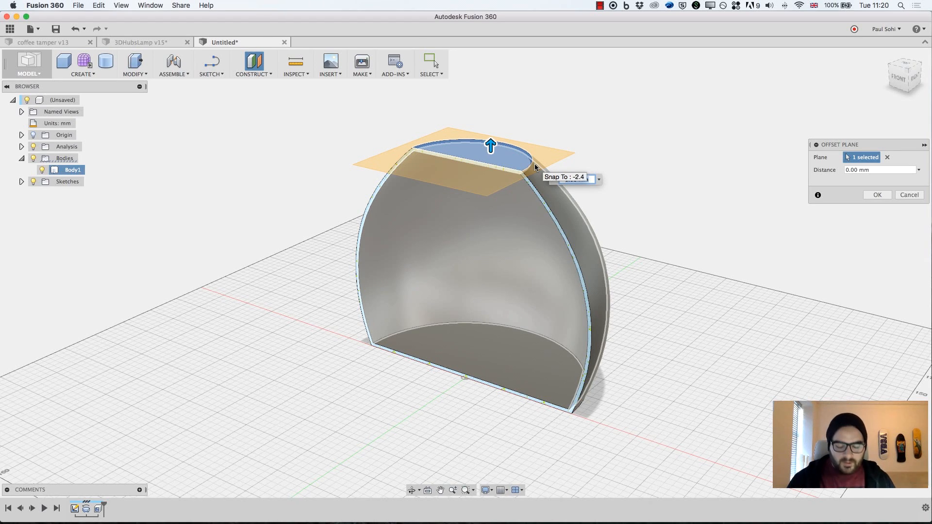
pyautogui.write('-10')
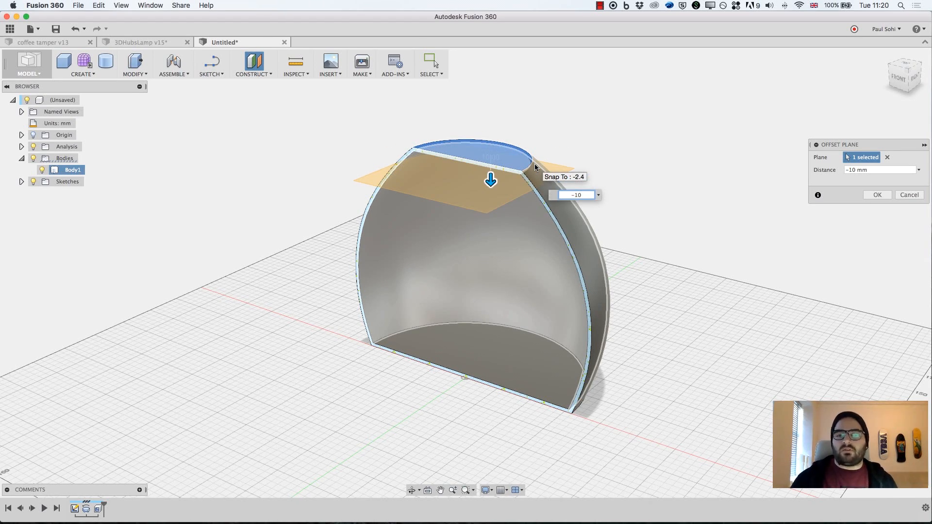
pyautogui.press('BackSpace')
pyautogui.press('BackSpace')
pyautogui.press('BackSpace')
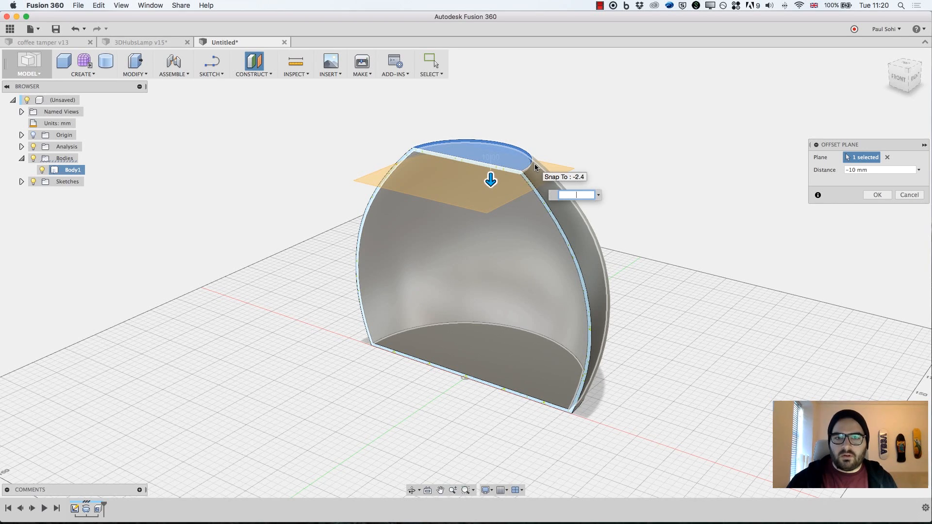
pyautogui.press('Return')
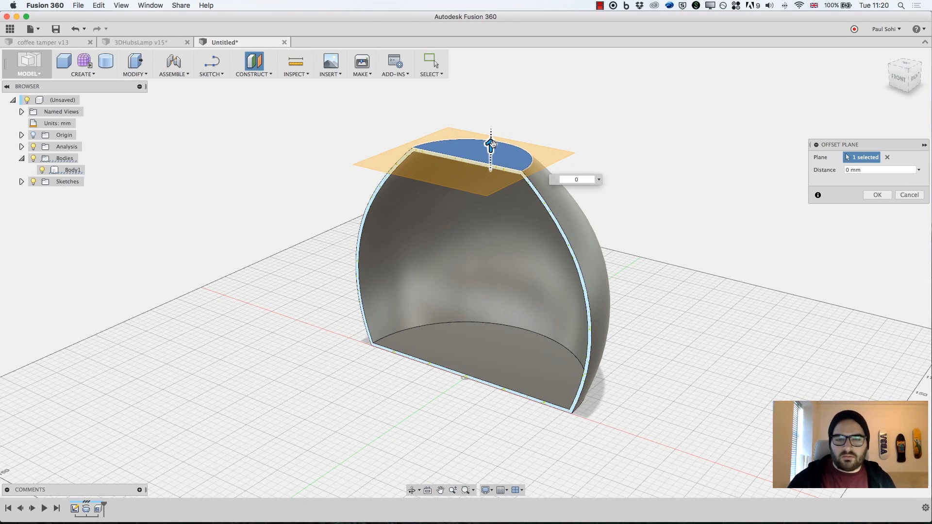
# Try a 10 mm distance for the top offset plane, change it to -10 mm, and create the plane
pyautogui.doubleClick(876, 171)
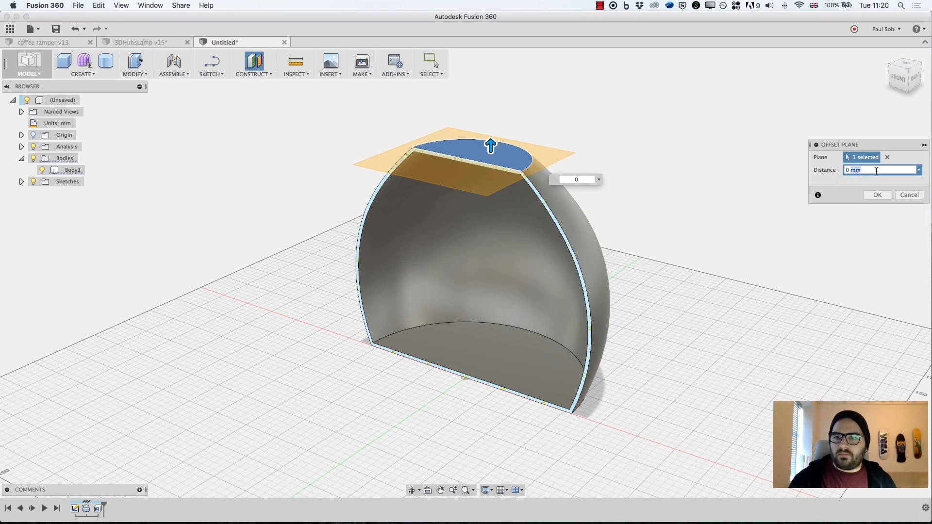
pyautogui.write('10')
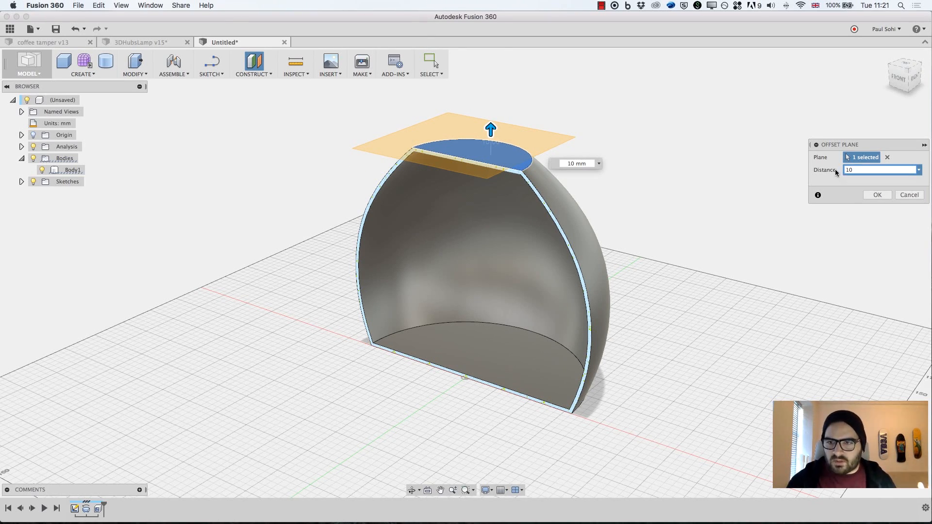
pyautogui.click(848, 169)
pyautogui.write('-')
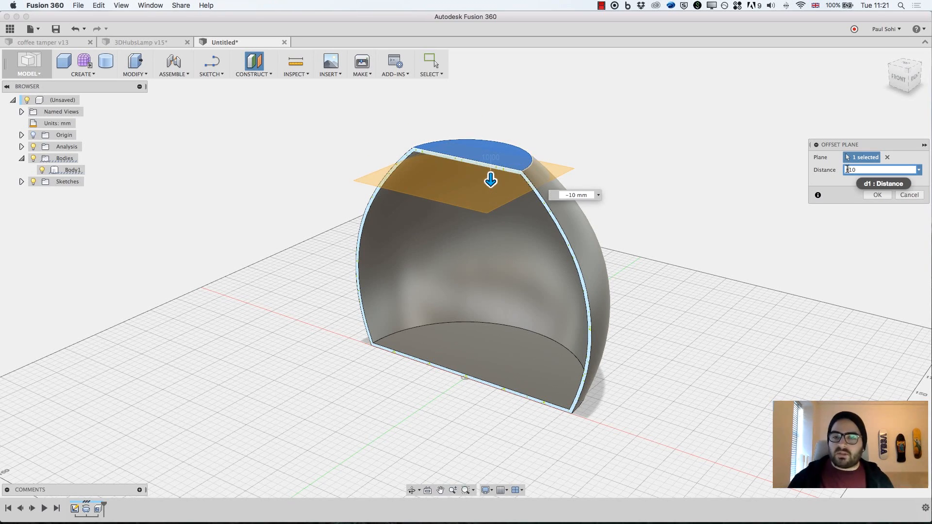
pyautogui.click(878, 195)
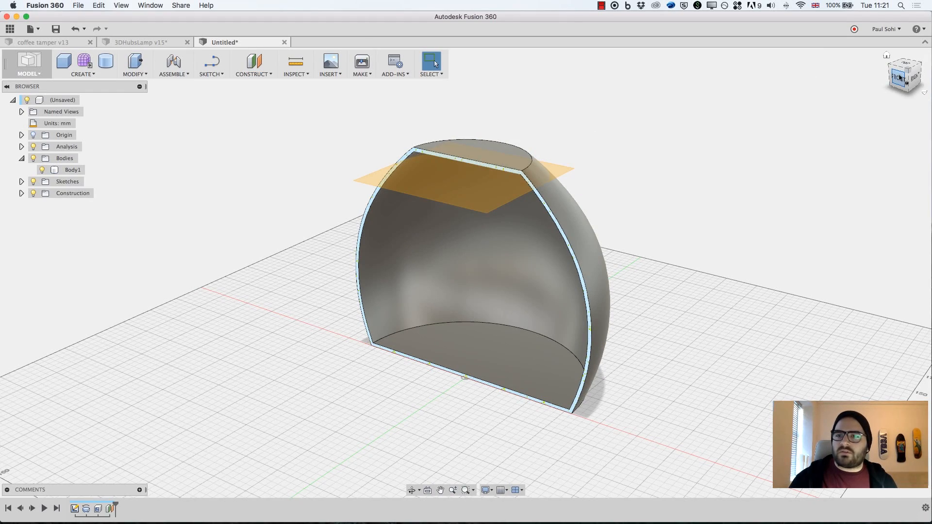
# Create a second construction plane offset -10 mm from the shell's flat bottom face
pyautogui.moveTo(905, 79); pyautogui.dragTo(899, 24)
pyautogui.click(470, 141)
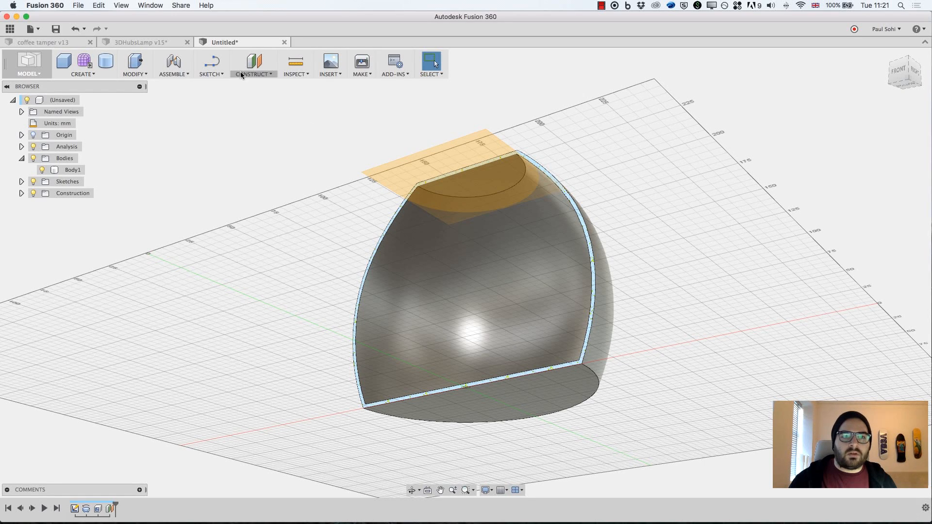
pyautogui.click(254, 72)
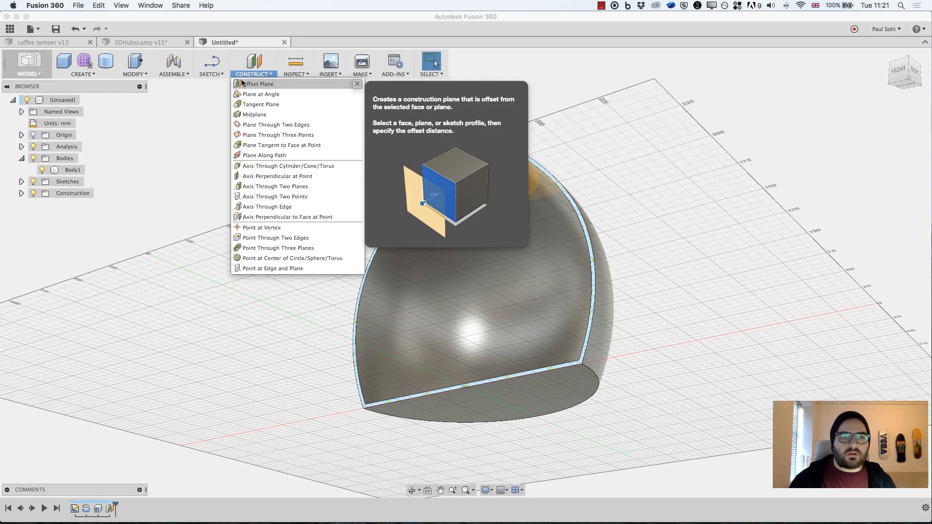
pyautogui.click(258, 83)
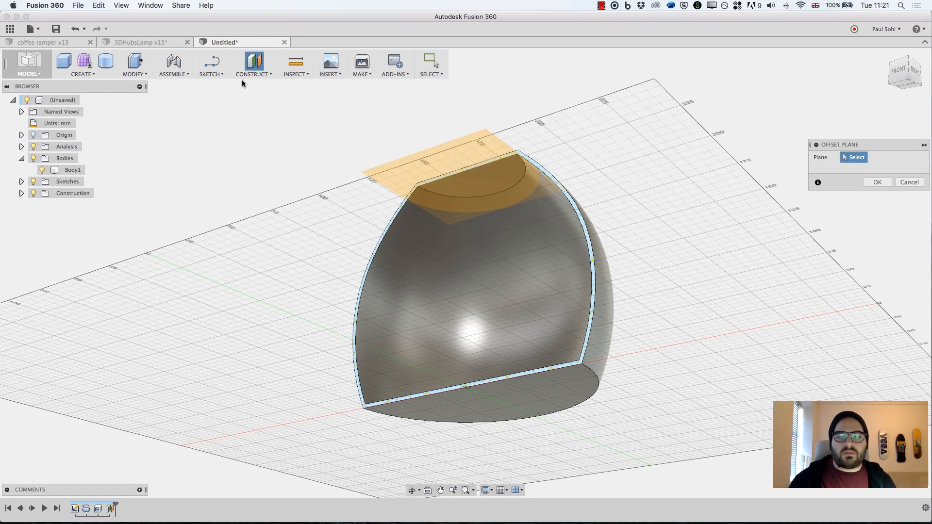
pyautogui.click(462, 415)
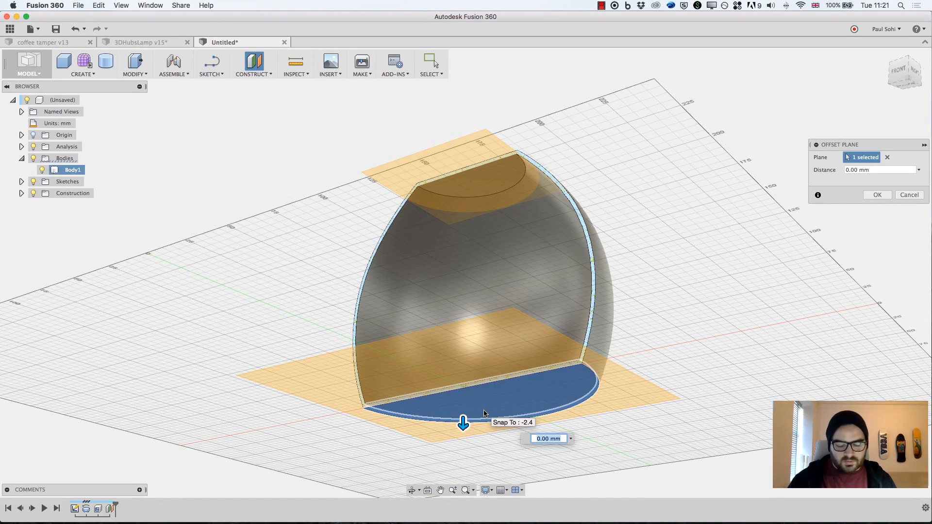
pyautogui.write('-10')
pyautogui.press('Return')
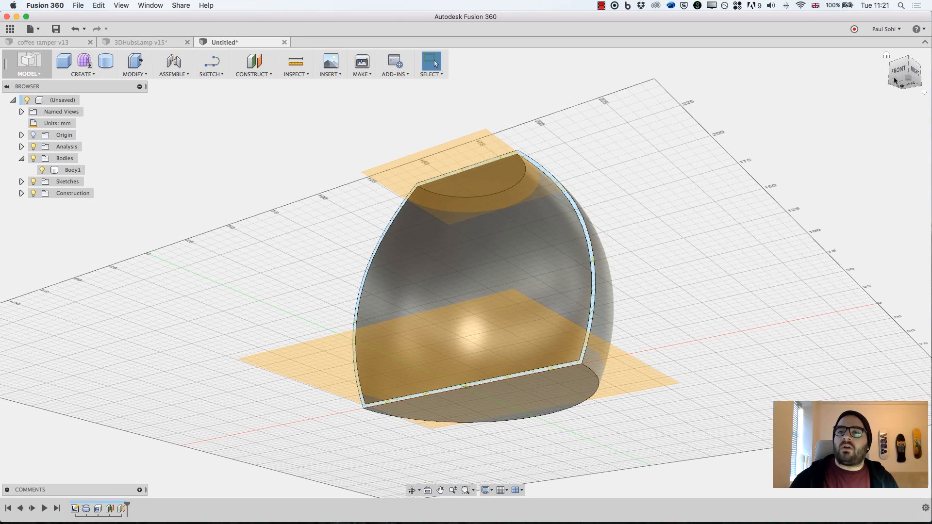
# Split the hollow body with the lower construction plane as the splitting tool
pyautogui.keyDown('shift'); pyautogui.moveTo(468, 266); pyautogui.dragTo(608, 342, button='middle'); pyautogui.keyUp('shift')
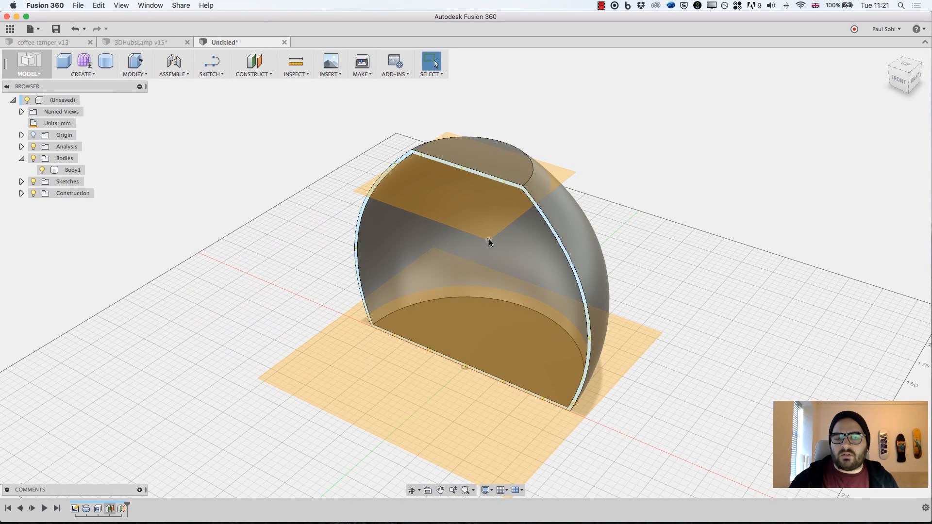
pyautogui.click(476, 198)
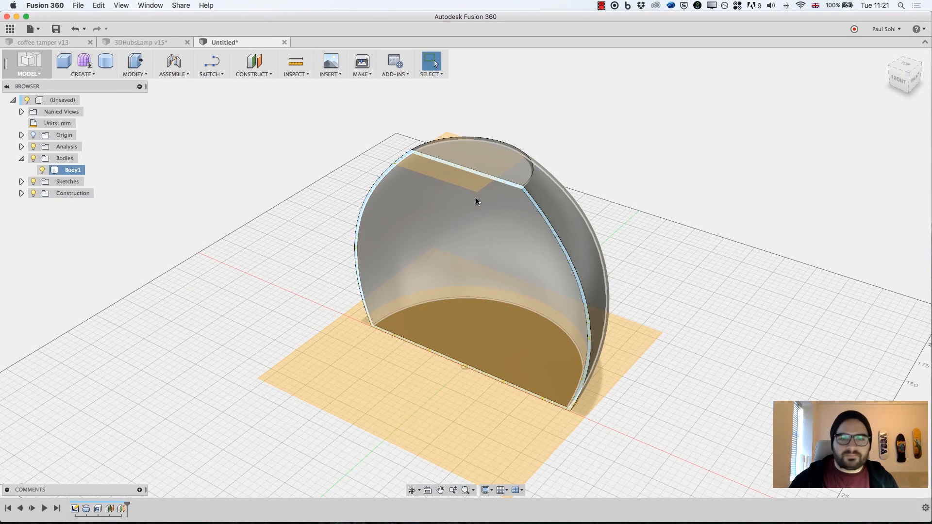
pyautogui.click(548, 144)
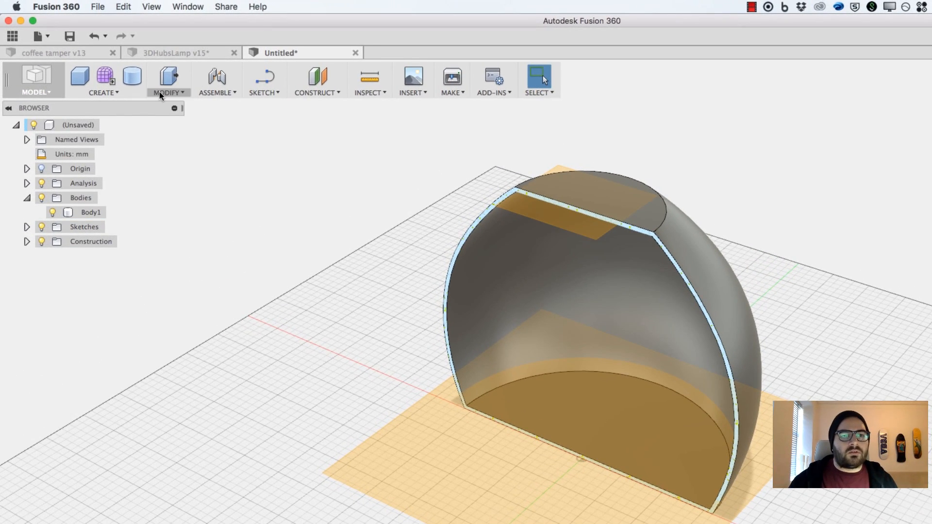
pyautogui.click(166, 92)
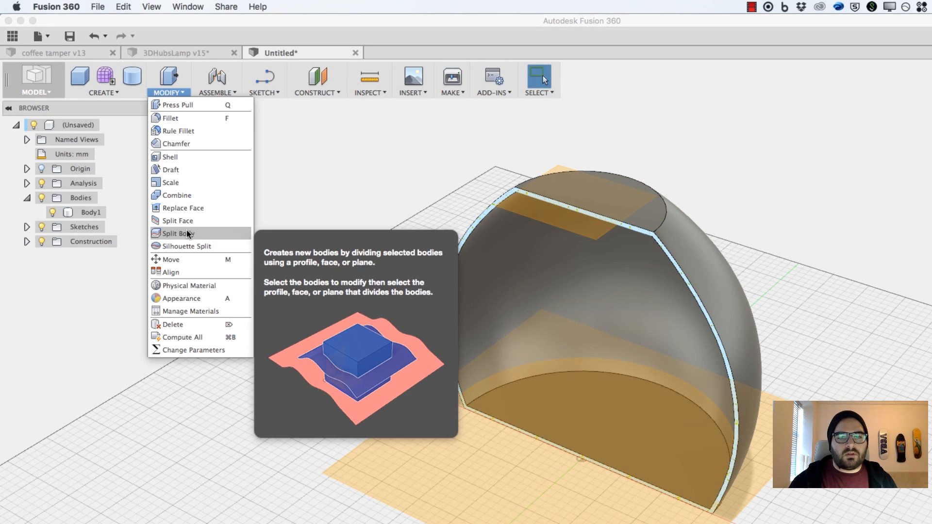
pyautogui.click(187, 231)
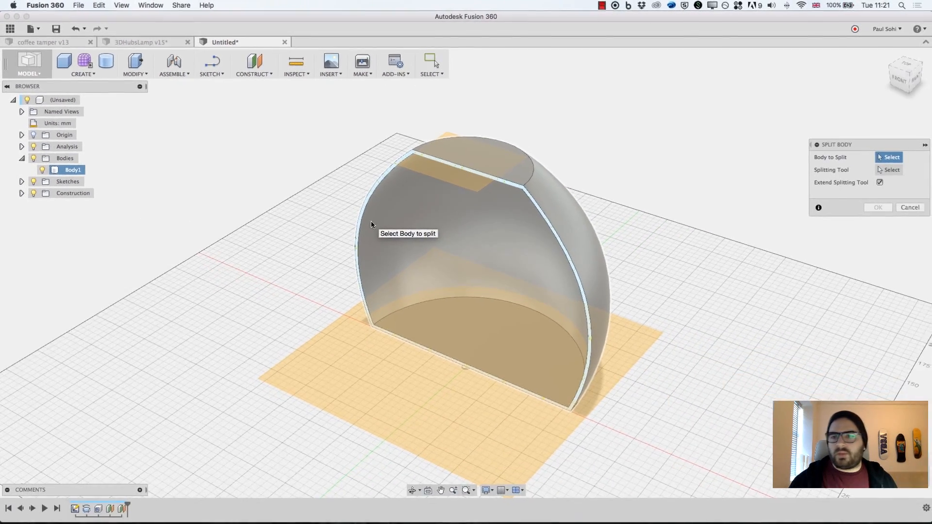
pyautogui.click(423, 252)
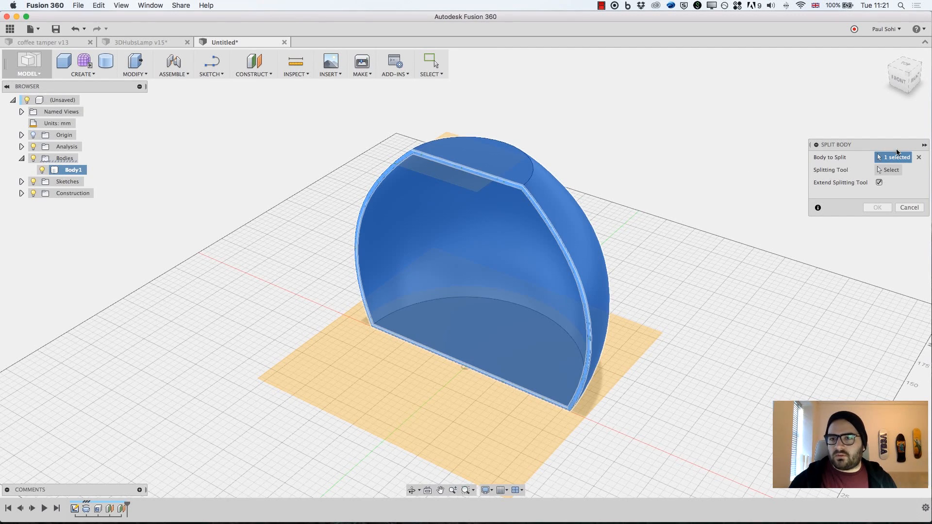
pyautogui.click(884, 173)
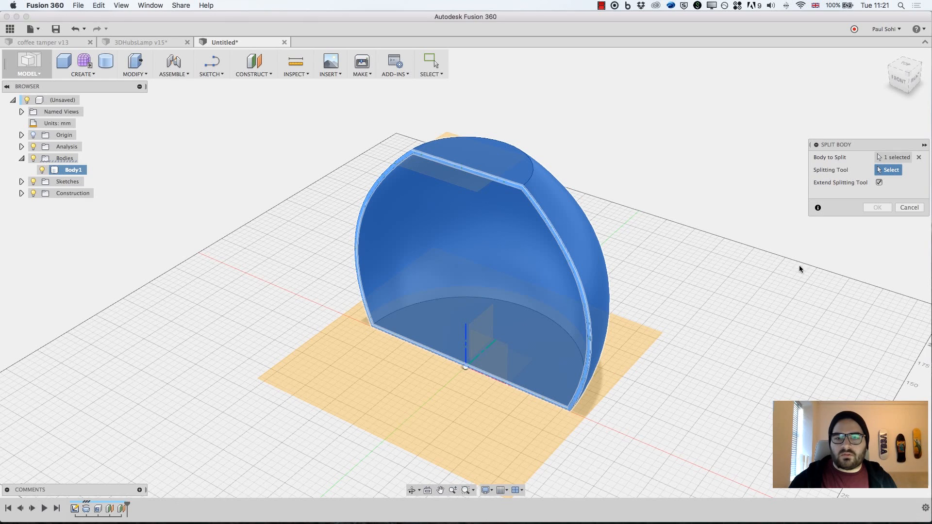
pyautogui.click(637, 351)
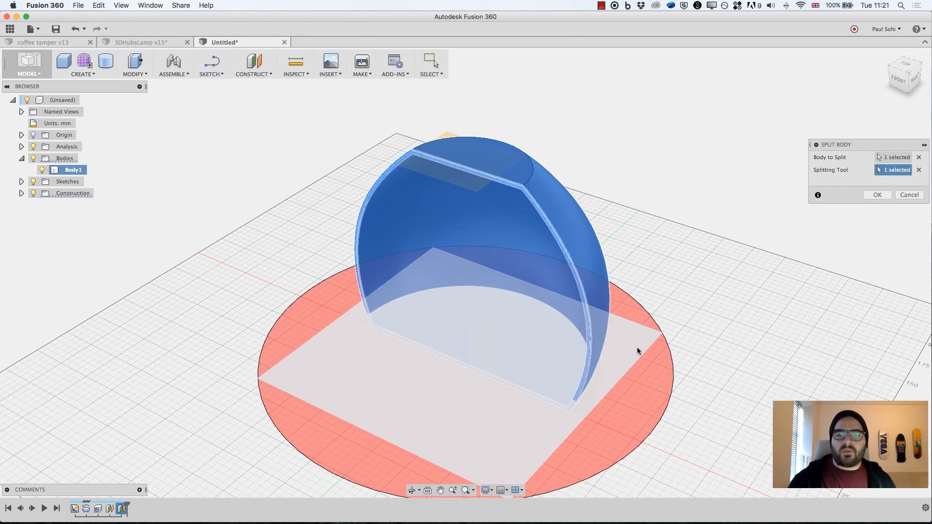
pyautogui.moveTo(679, 291); pyautogui.dragTo(682, 261, button='middle')
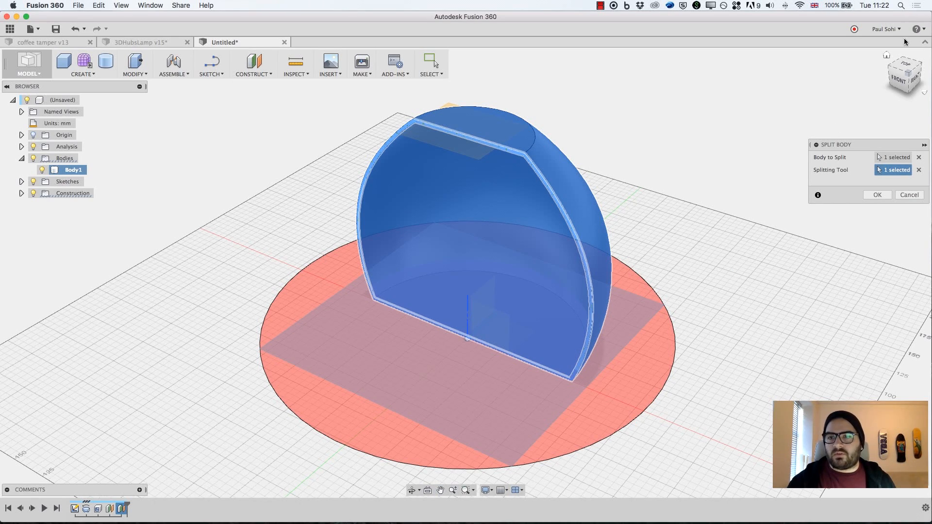
pyautogui.moveTo(903, 69)
pyautogui.mouseDown()
pyautogui.moveTo(900, 44)
pyautogui.moveTo(897, 65)
pyautogui.mouseUp()
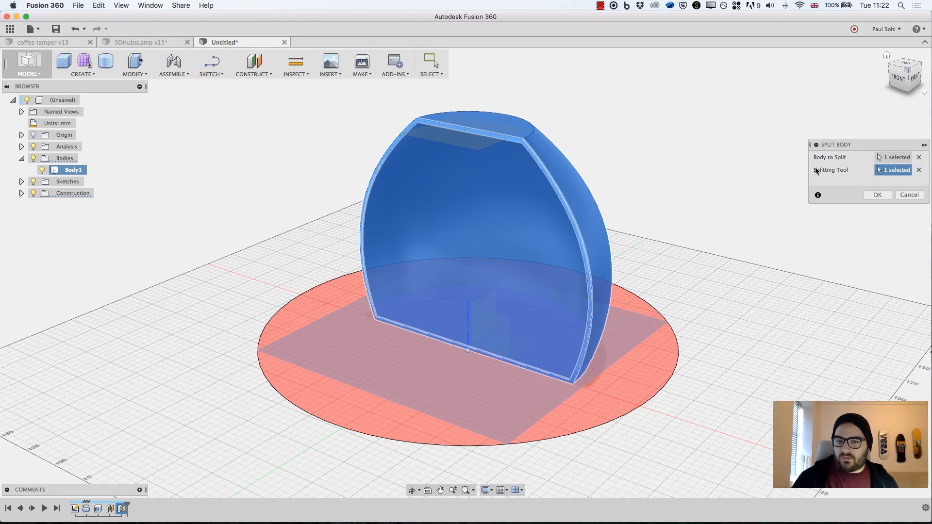
pyautogui.click(878, 194)
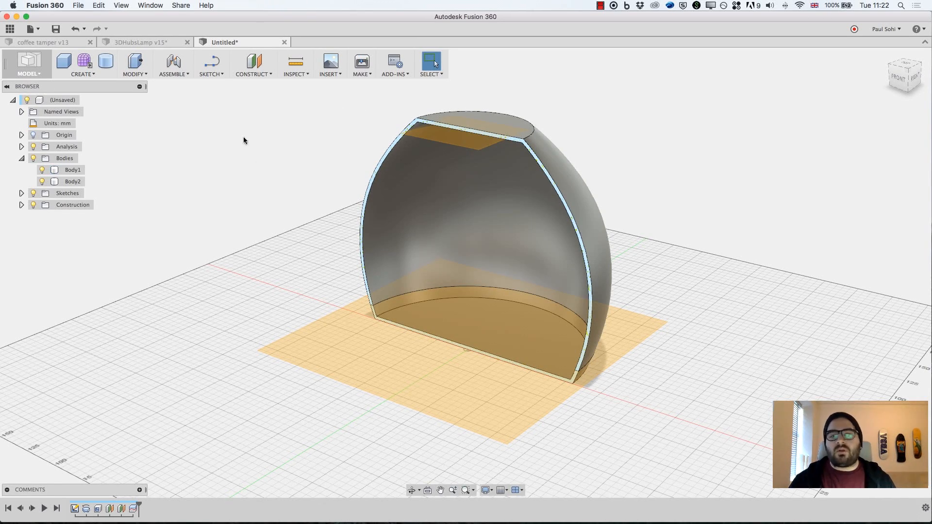
# Split the main hollow body again, using the upper construction plane as the splitting tool
pyautogui.click(131, 72)
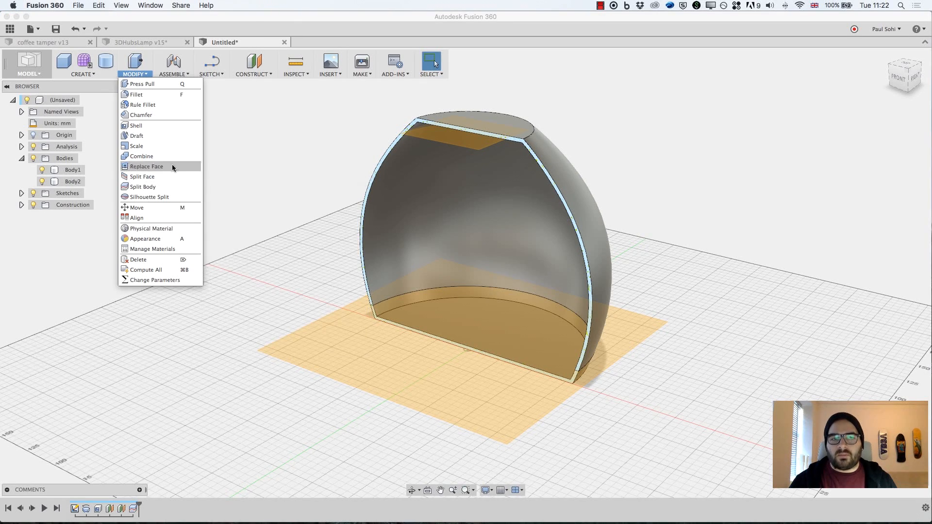
pyautogui.click(288, 132)
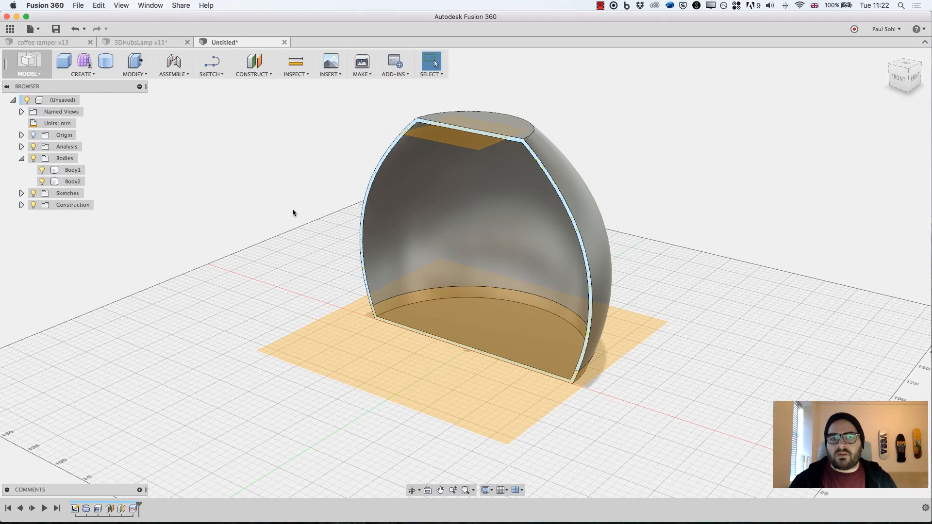
pyautogui.rightClick(291, 211)
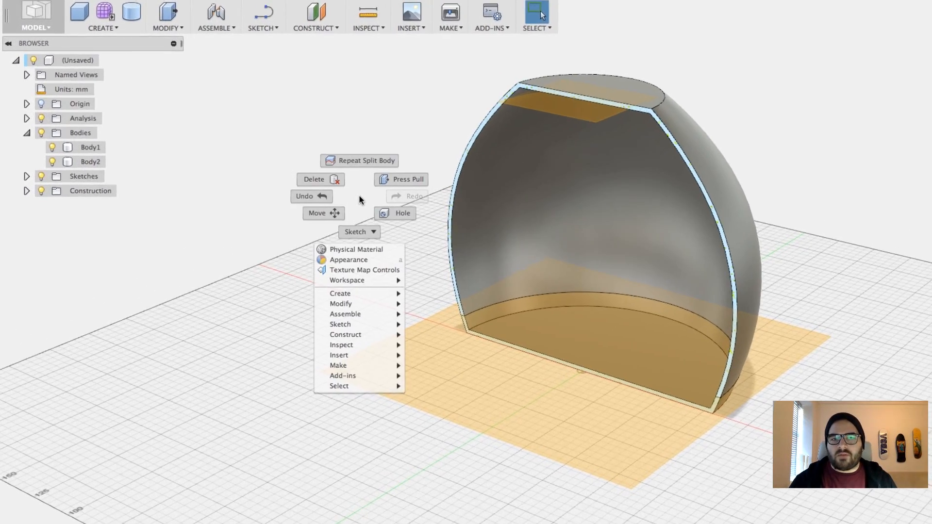
pyautogui.click(368, 161)
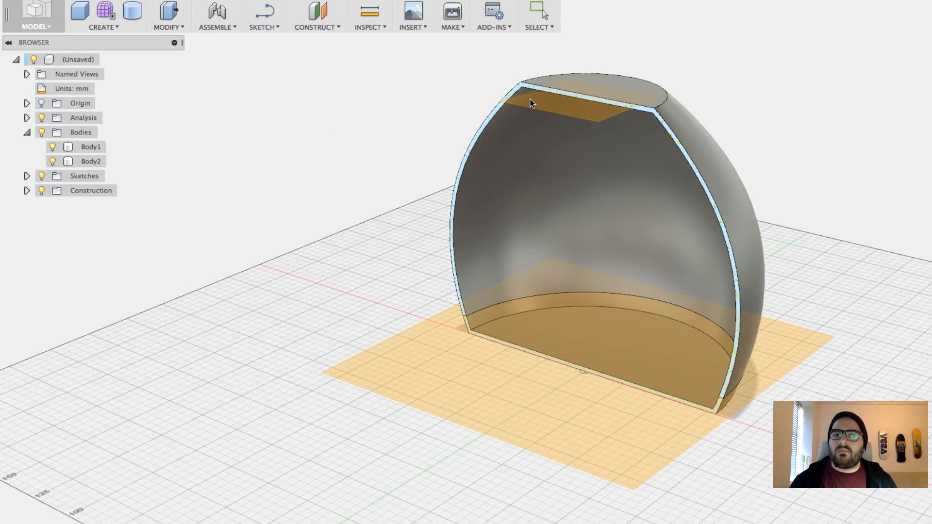
pyautogui.click(619, 85)
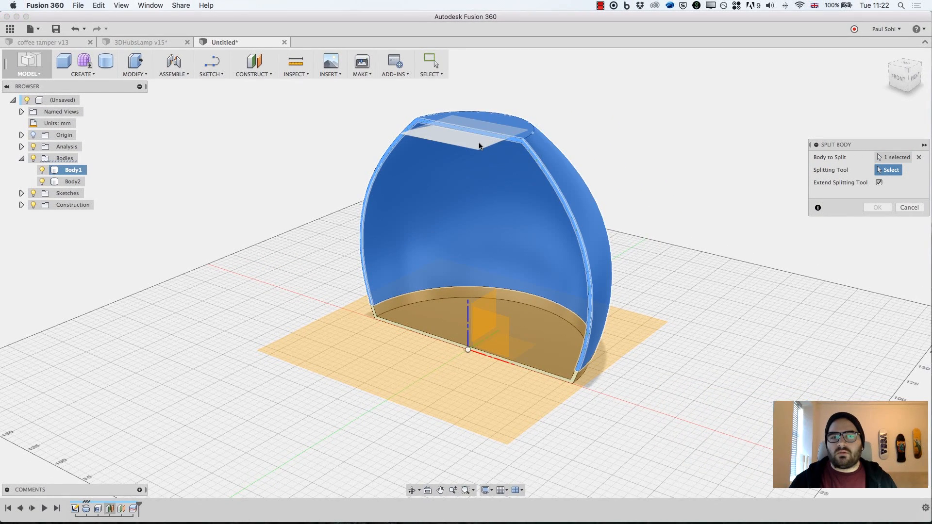
pyautogui.click(479, 146)
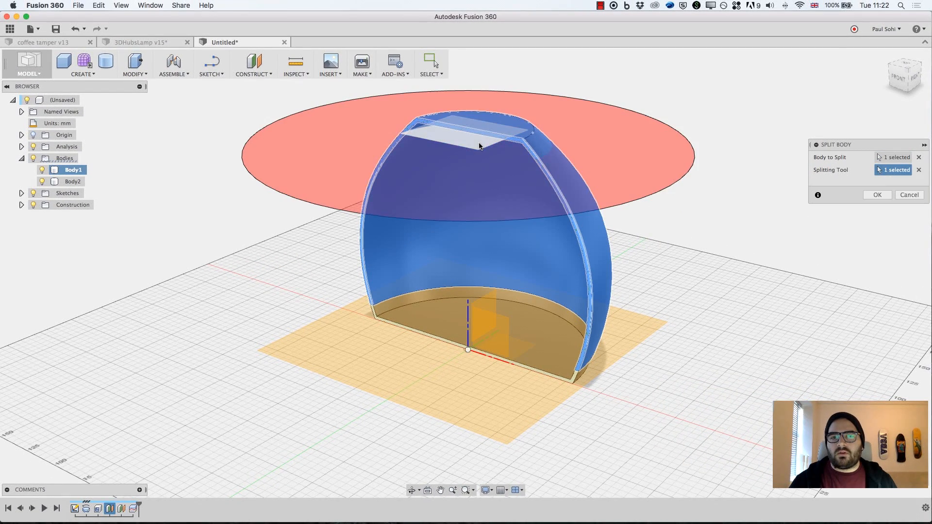
pyautogui.click(875, 194)
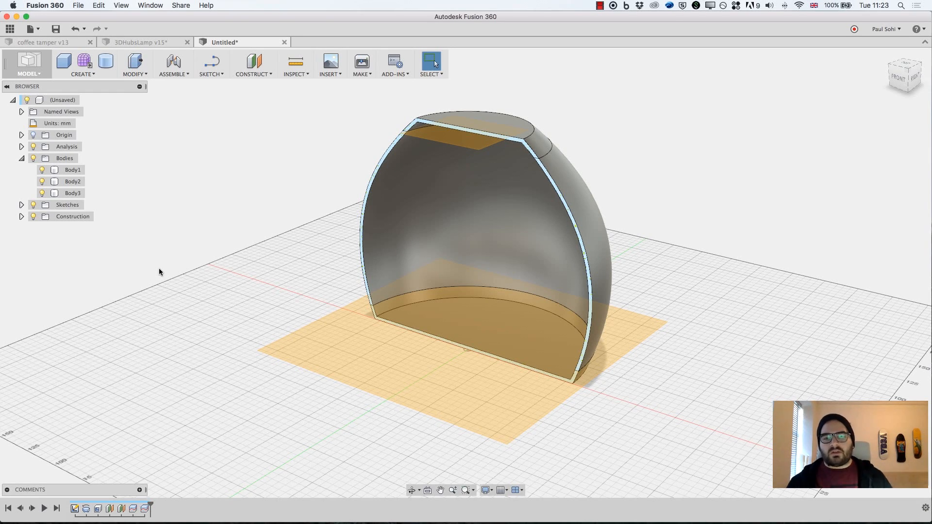
# Hide both offset construction planes used for the splits
pyautogui.click(488, 127)
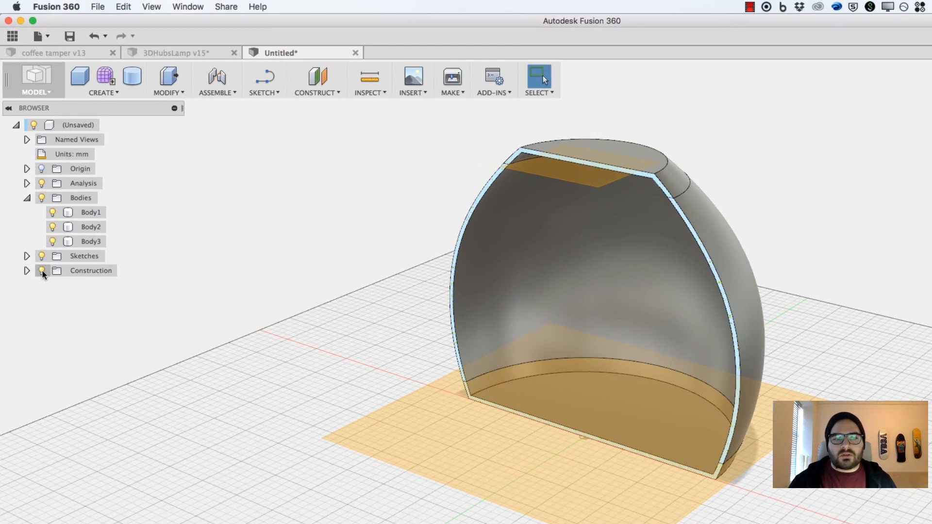
pyautogui.click(26, 270)
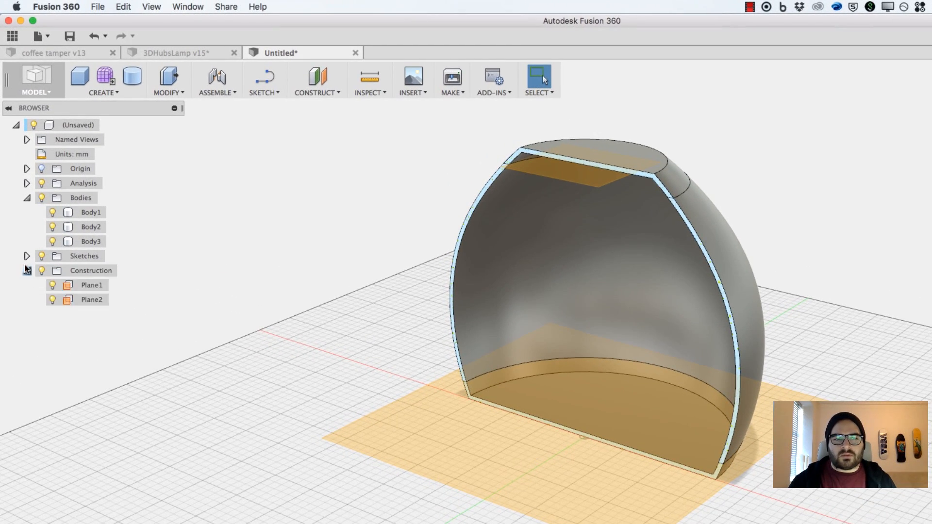
pyautogui.click(53, 299)
pyautogui.click(52, 285)
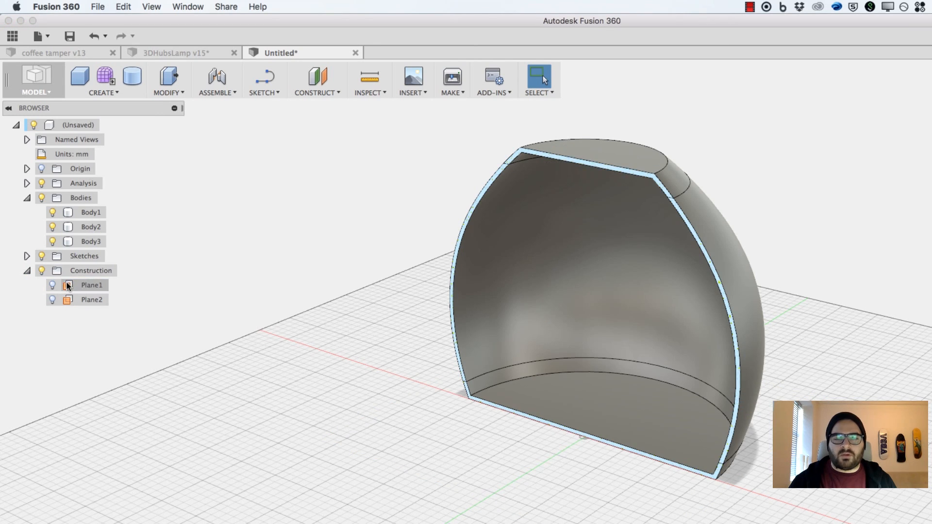
# Hide the top and bottom rim bodies and turn off the section analysis, leaving the whole middle body displayed
pyautogui.click(68, 241)
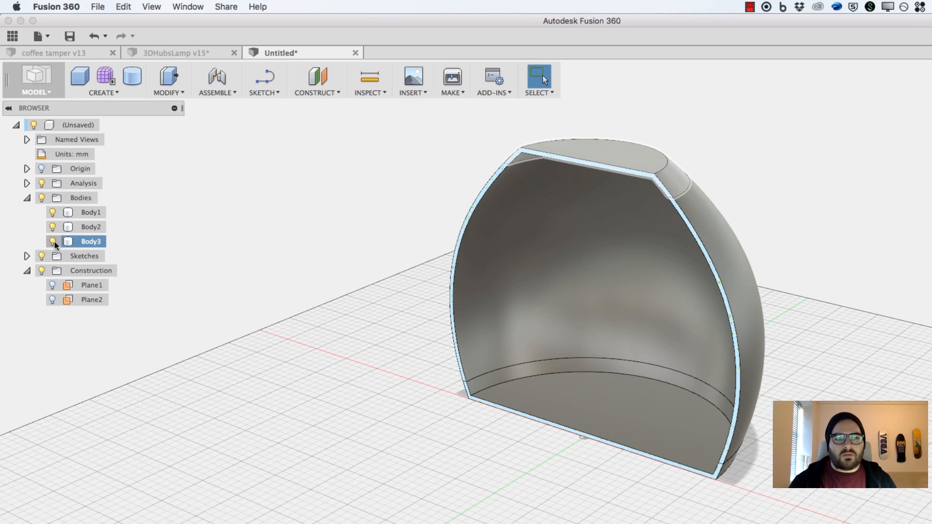
pyautogui.click(52, 242)
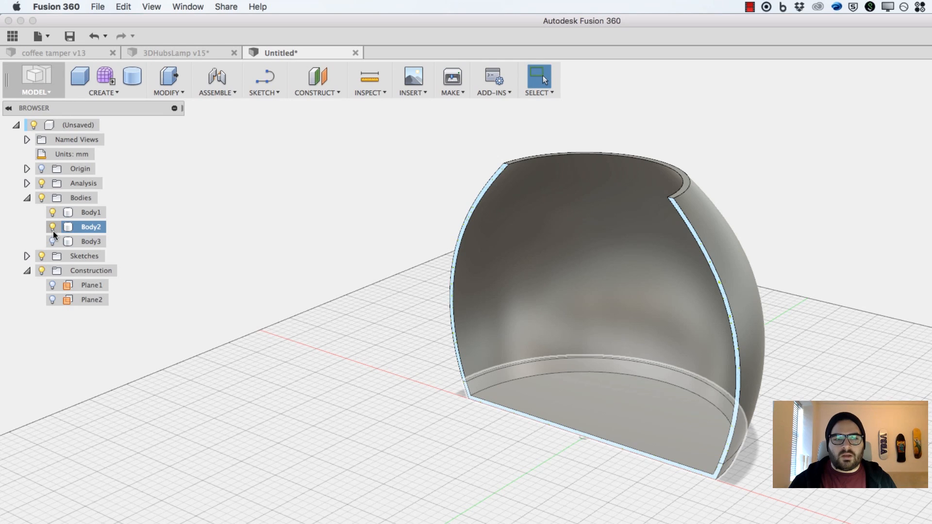
pyautogui.click(53, 226)
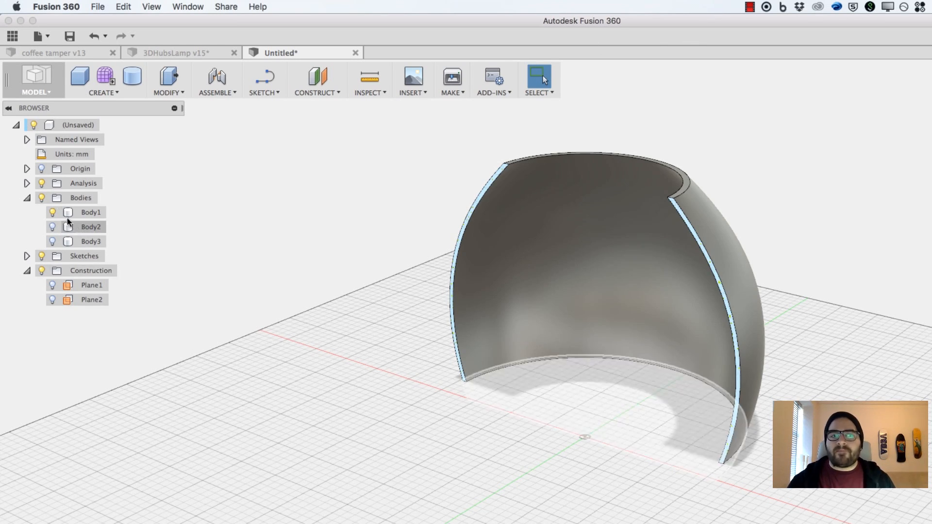
pyautogui.click(42, 184)
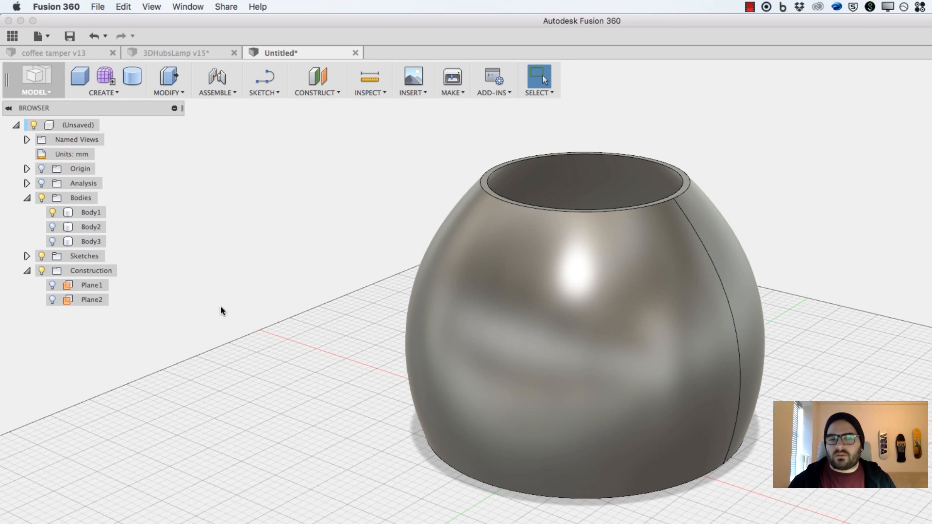
# Display the origin planes and create a construction plane offset -160 mm from the front vertical origin plane
pyautogui.scroll(-1, 270, 294)
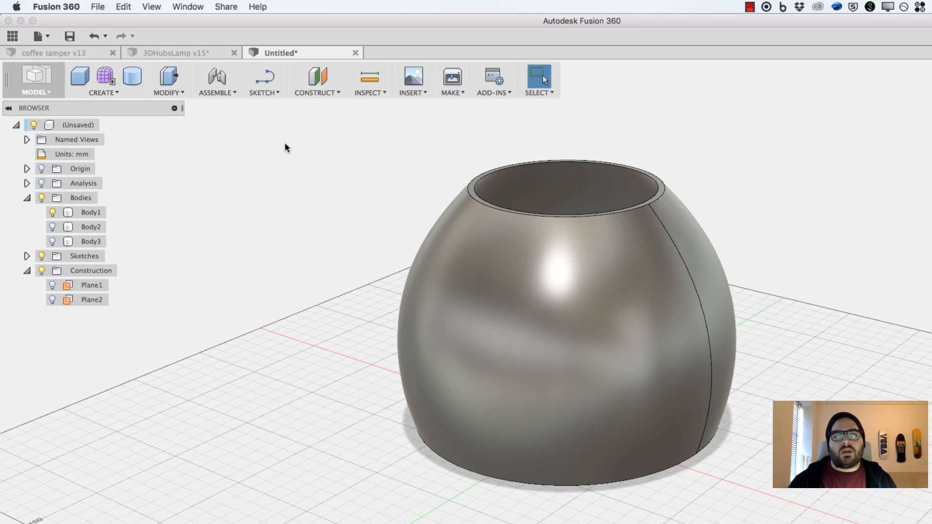
pyautogui.click(328, 93)
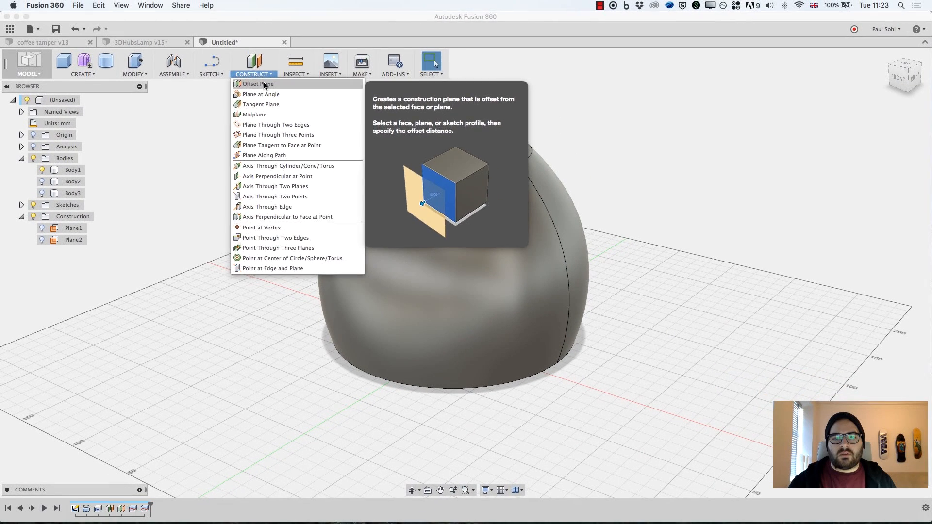
pyautogui.click(327, 102)
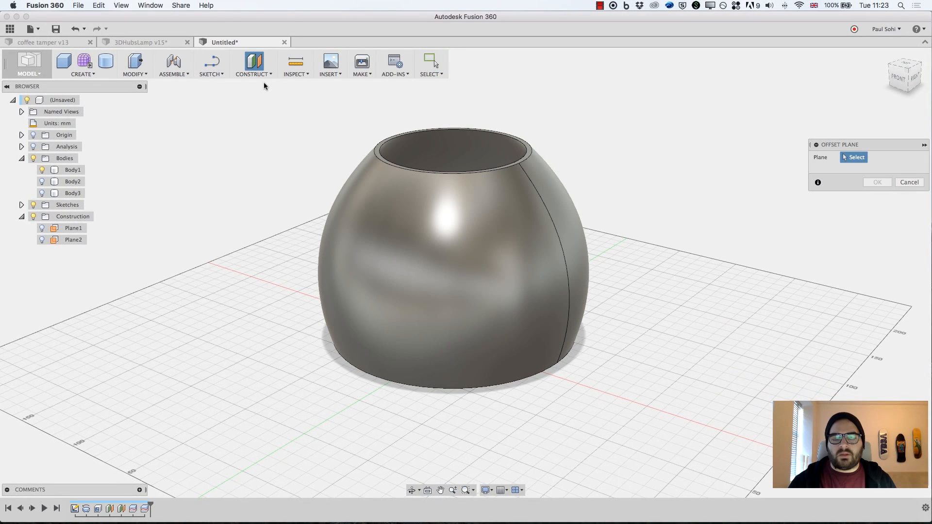
pyautogui.click(33, 135)
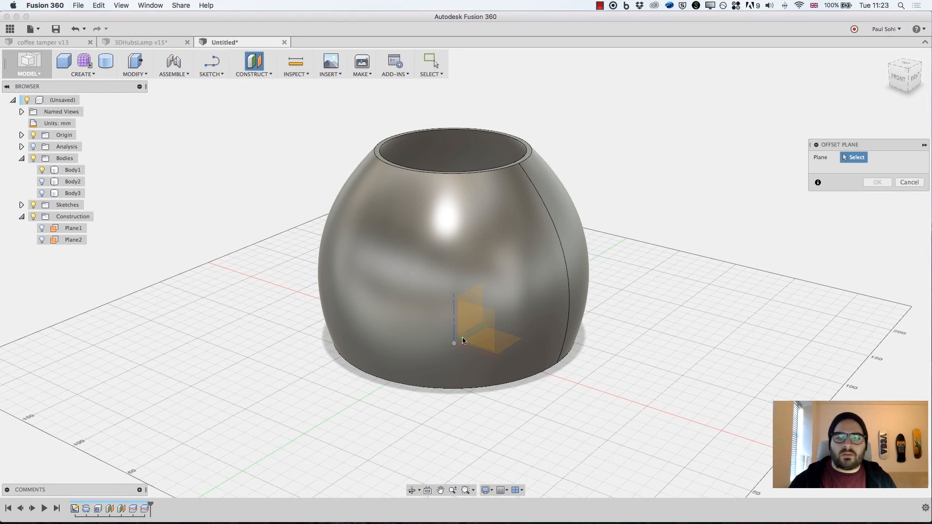
pyautogui.click(476, 334)
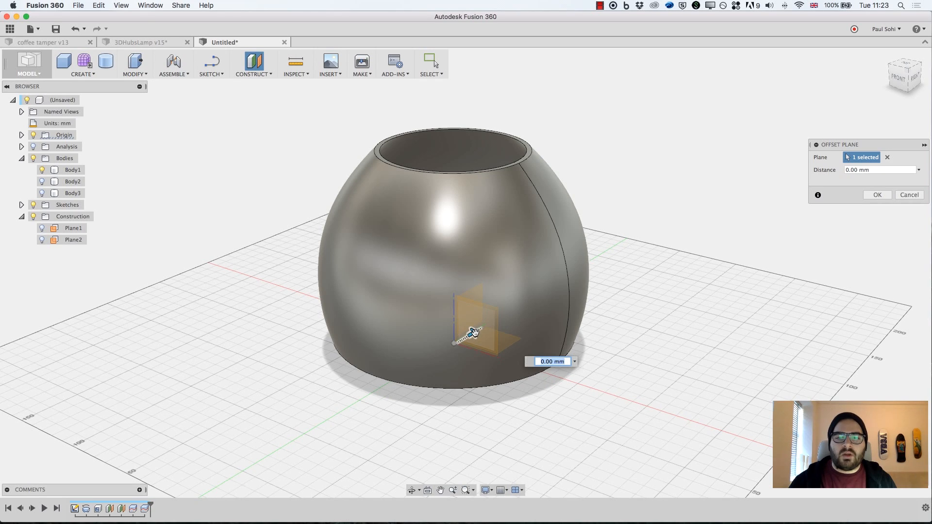
pyautogui.moveTo(473, 333); pyautogui.dragTo(303, 415)
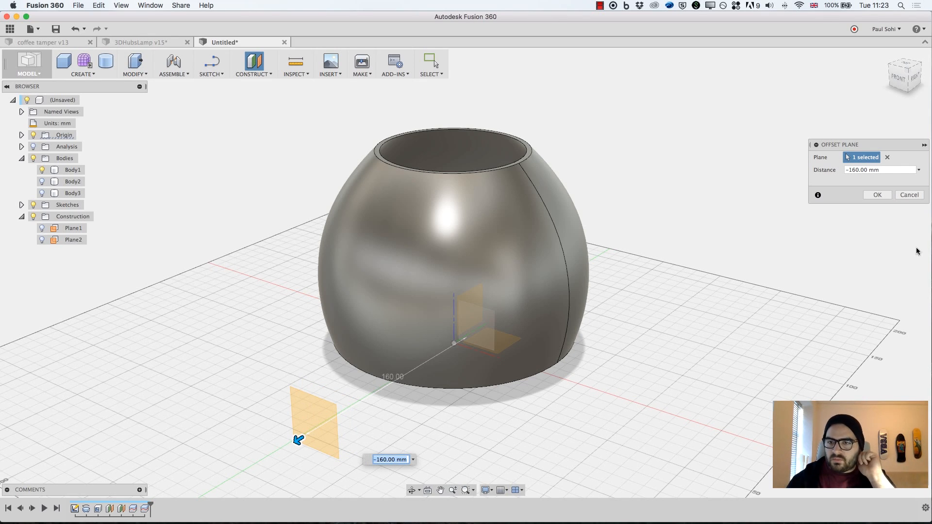
pyautogui.click(878, 195)
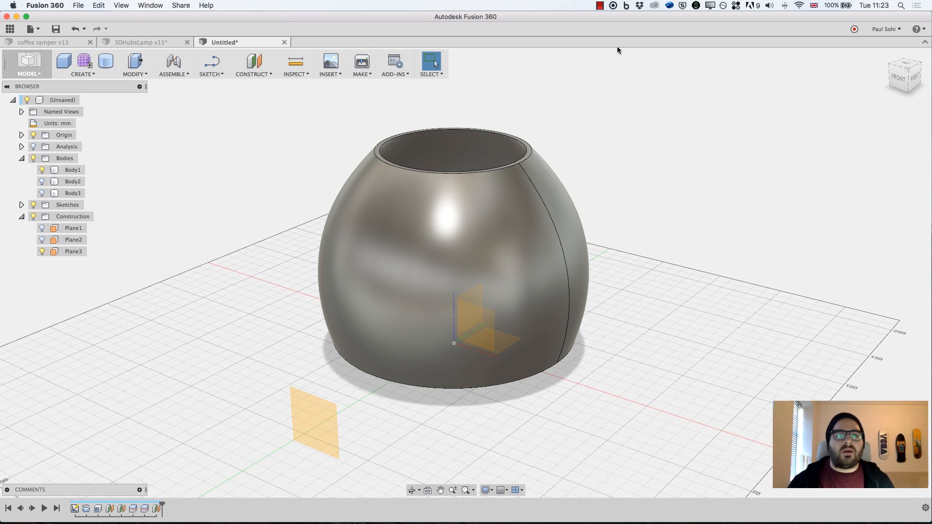
# Start a sketch on the new offset plane in front of the body and hide the origin
pyautogui.click(211, 75)
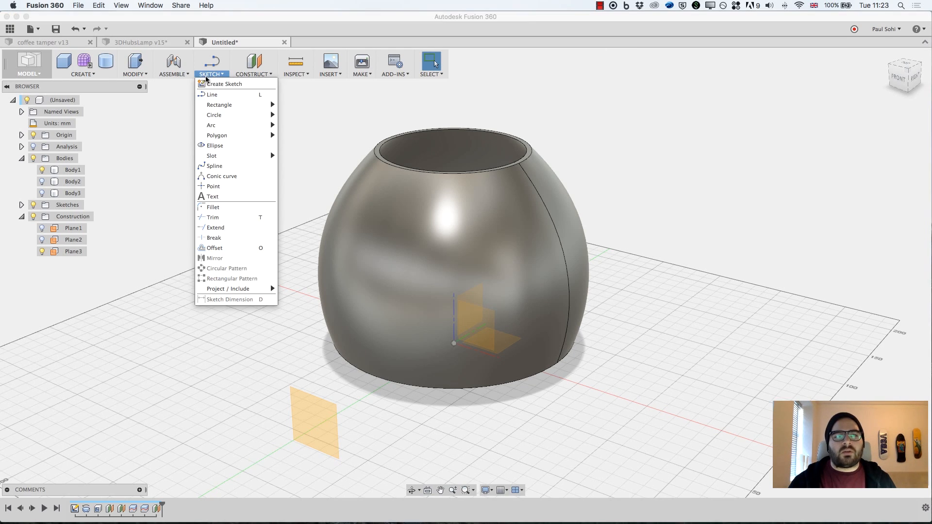
pyautogui.click(205, 81)
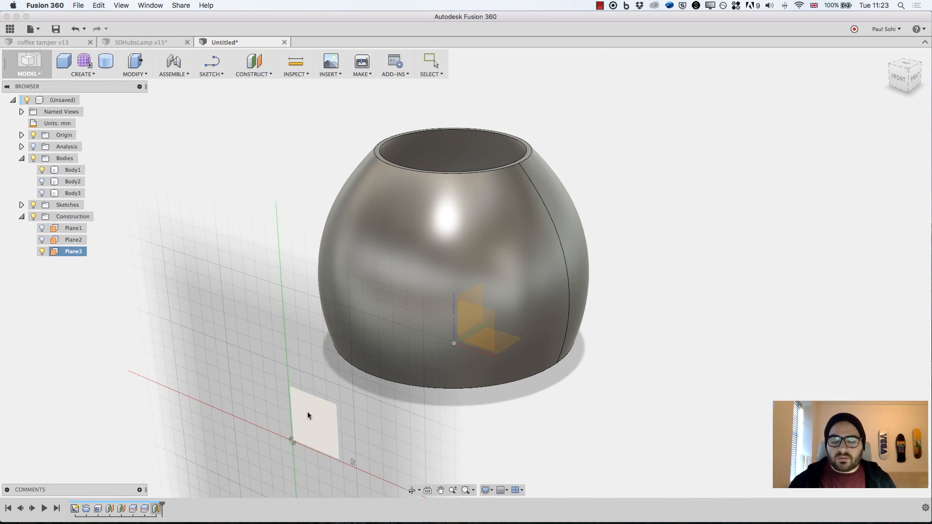
pyautogui.click(309, 415)
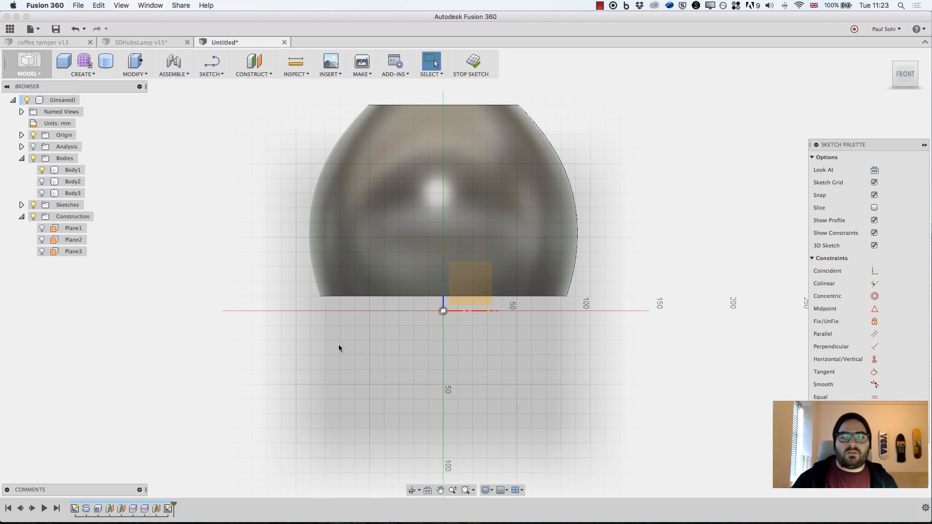
pyautogui.moveTo(267, 194); pyautogui.dragTo(263, 270, button='middle')
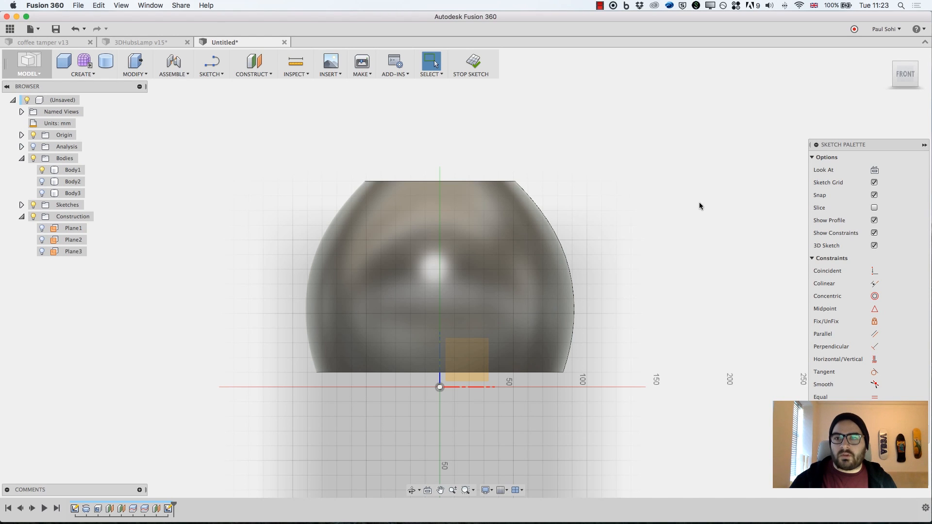
pyautogui.moveTo(901, 78)
pyautogui.moveTo(900, 78); pyautogui.dragTo(860, 79)
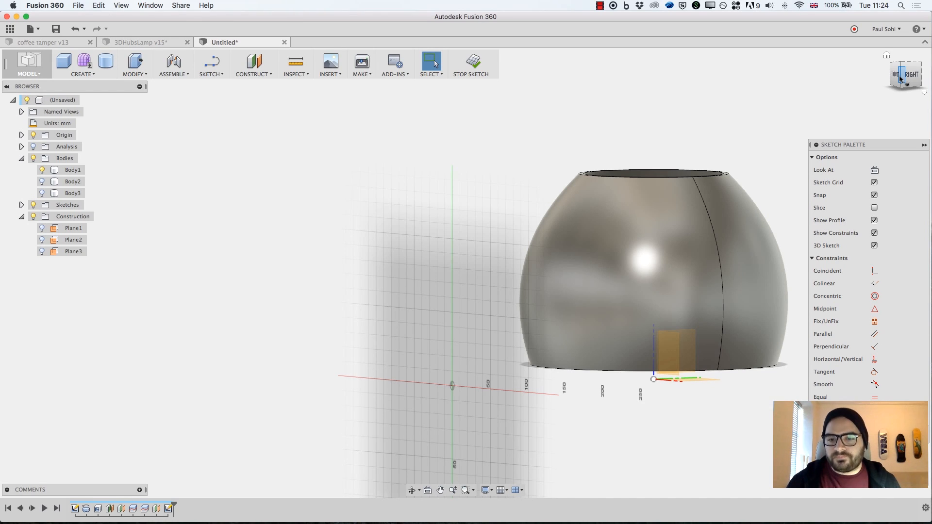
pyautogui.click(901, 77)
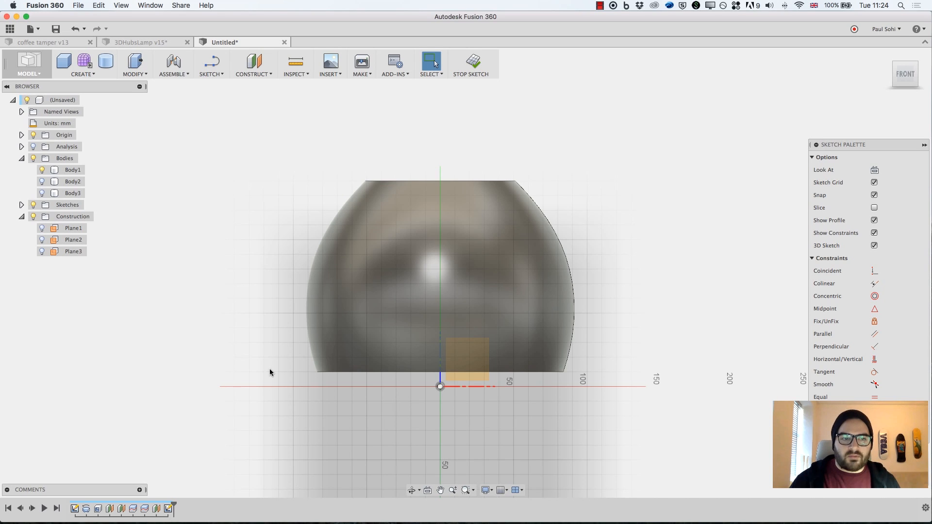
pyautogui.click(33, 135)
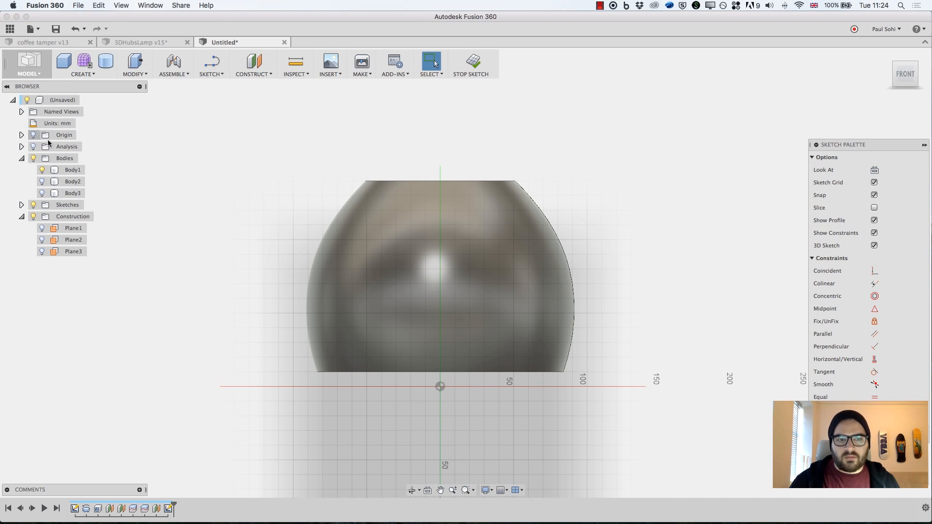
# Project the middle body's outline into the sketch
pyautogui.click(224, 74)
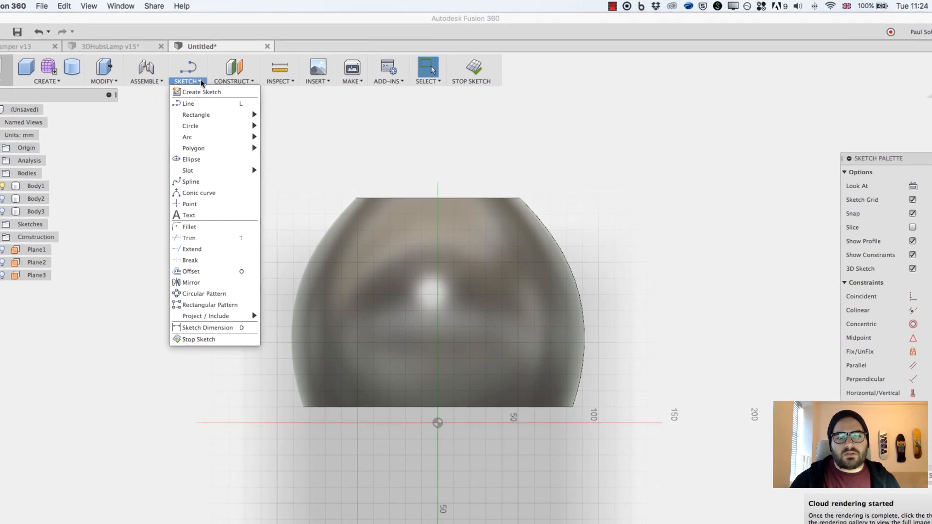
pyautogui.moveTo(230, 294)
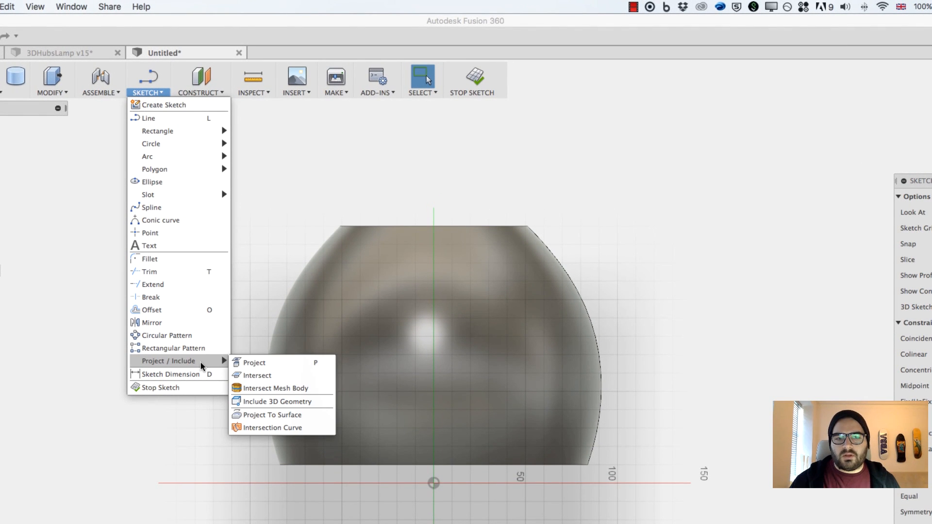
pyautogui.click(238, 362)
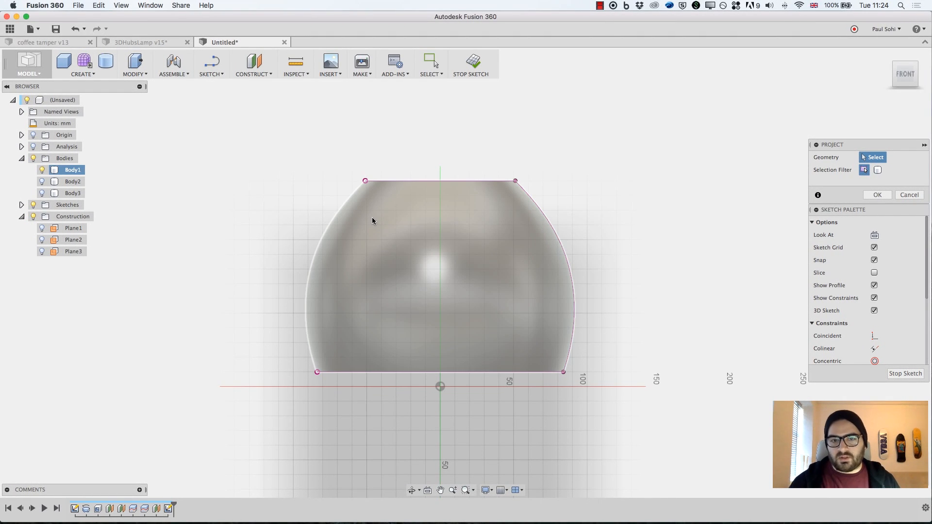
pyautogui.click(373, 218)
pyautogui.click(873, 194)
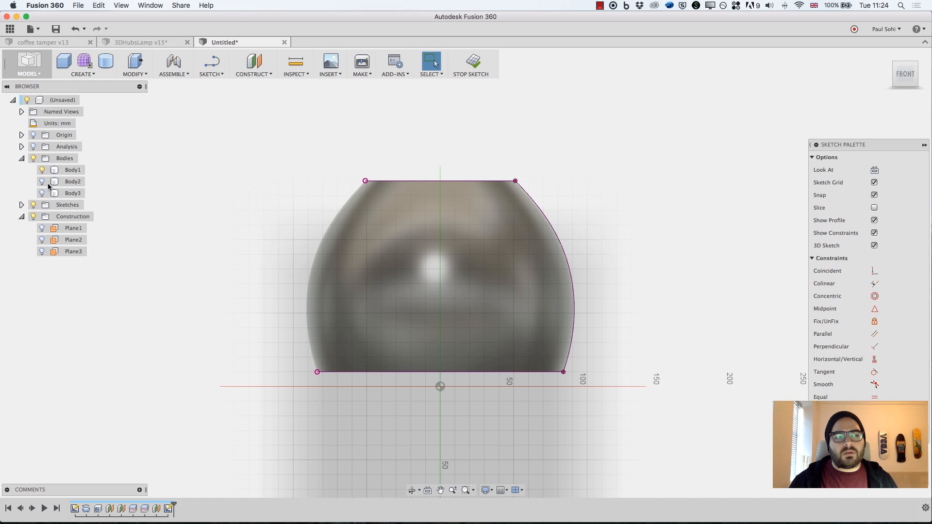
# Hide all bodies, leaving only the projected outline in view
pyautogui.click(34, 160)
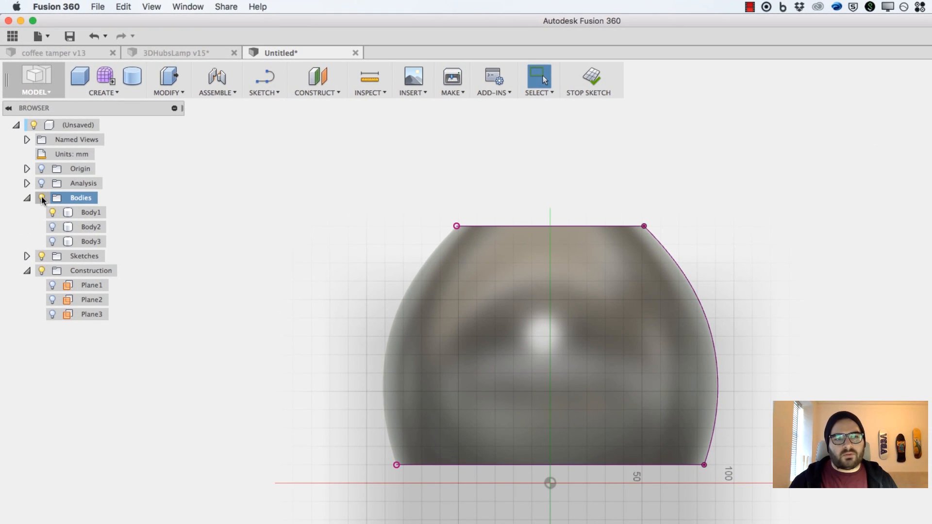
pyautogui.click(41, 199)
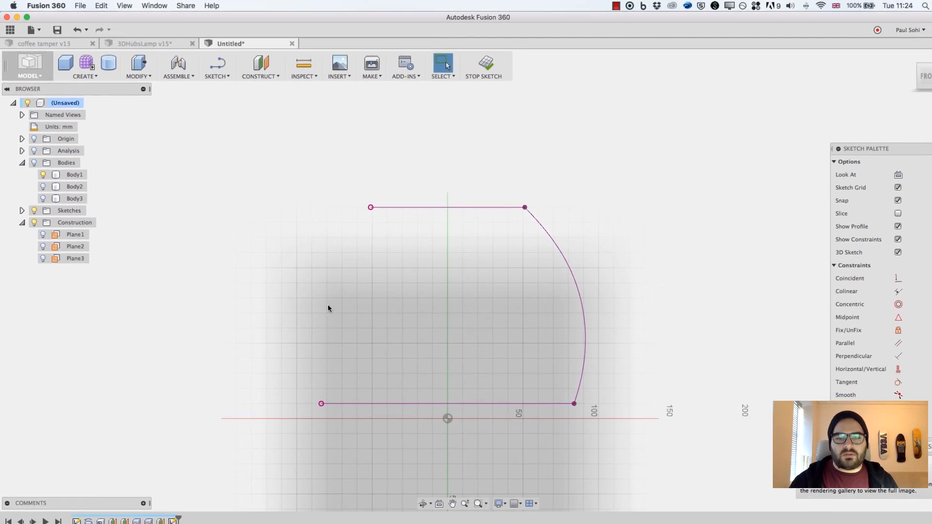
pyautogui.scroll(-3, 320, 299)
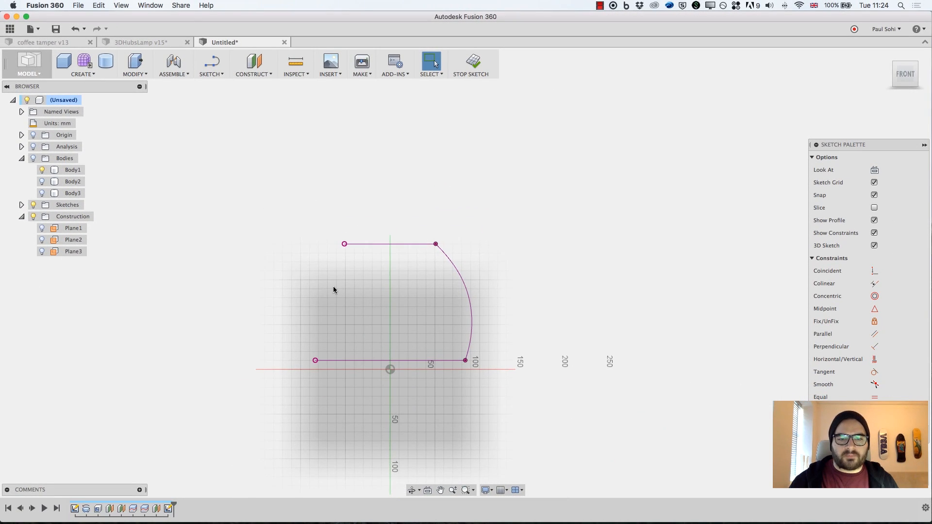
# Draw a vertical line along the vertical axis, extending past both projected horizontal lines
pyautogui.click(206, 75)
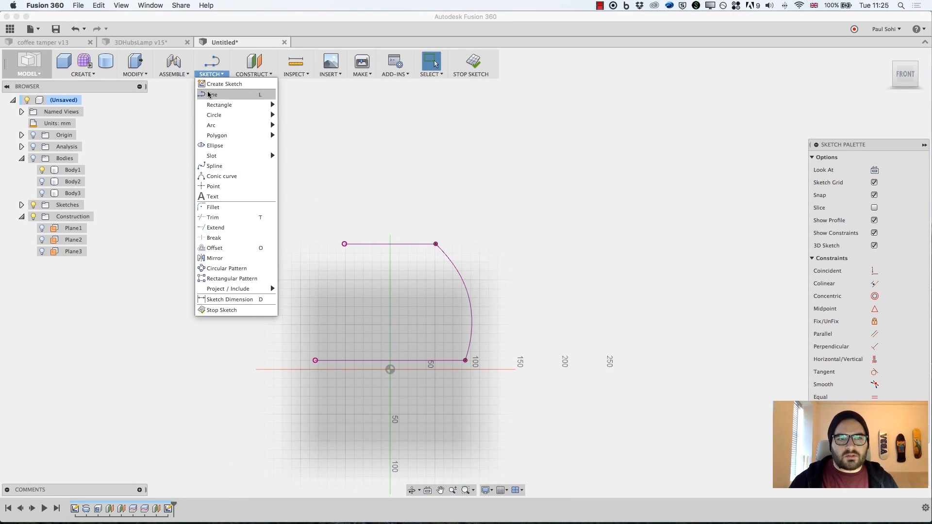
pyautogui.click(209, 95)
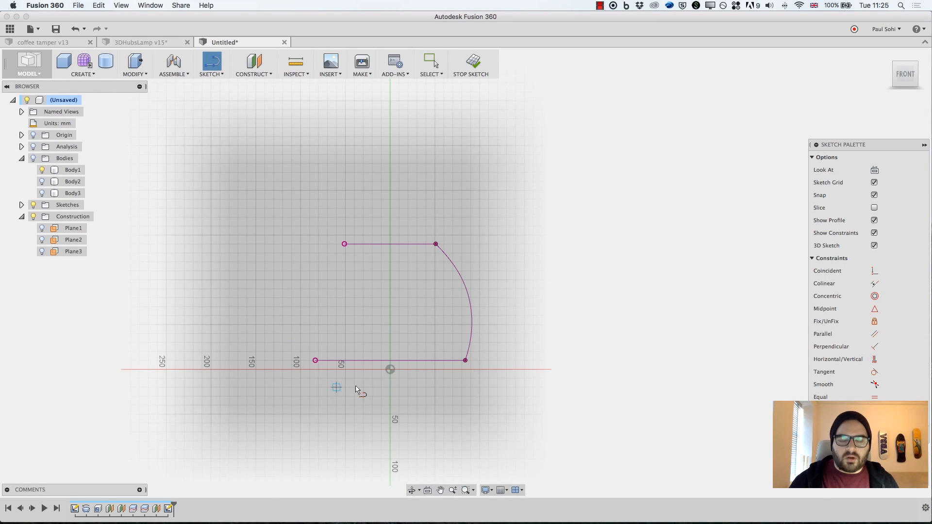
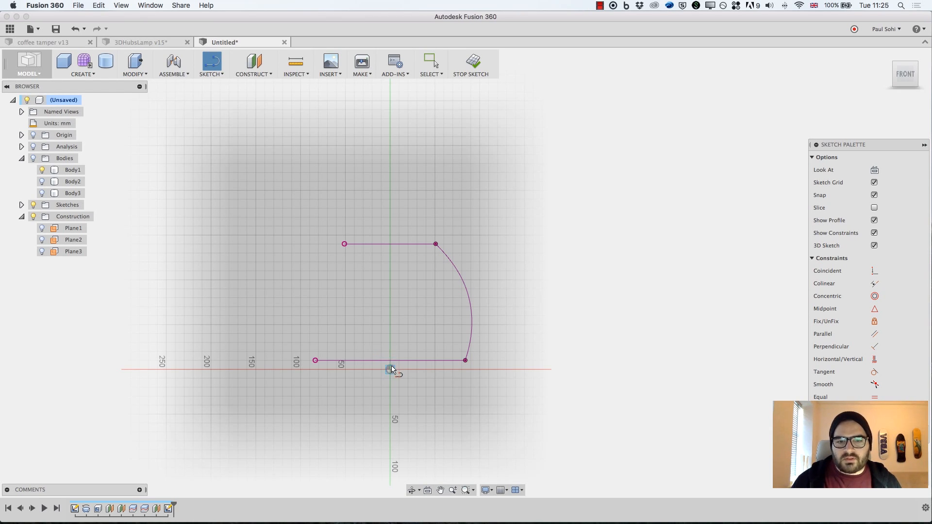
pyautogui.click(390, 396)
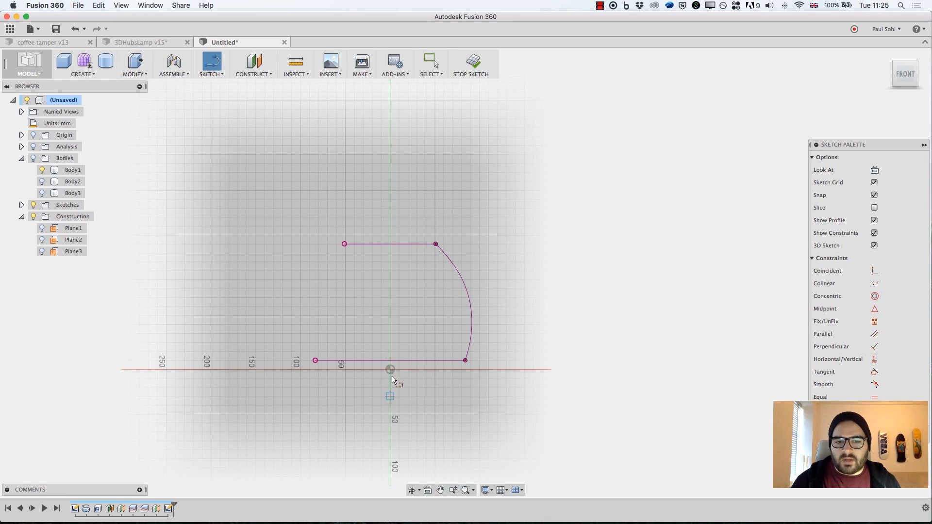
pyautogui.click(391, 219)
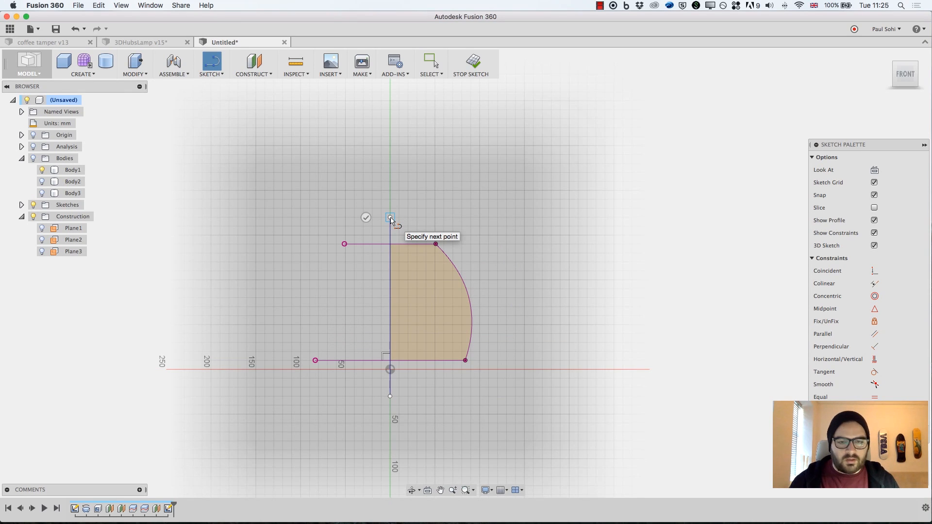
pyautogui.press('Escape')
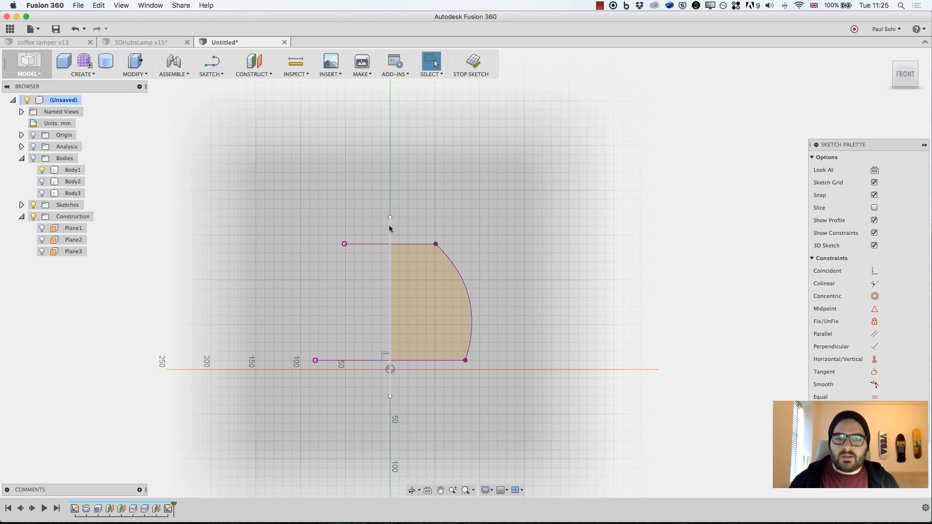
# Convert the vertical centre line to construction geometry
pyautogui.click(389, 233)
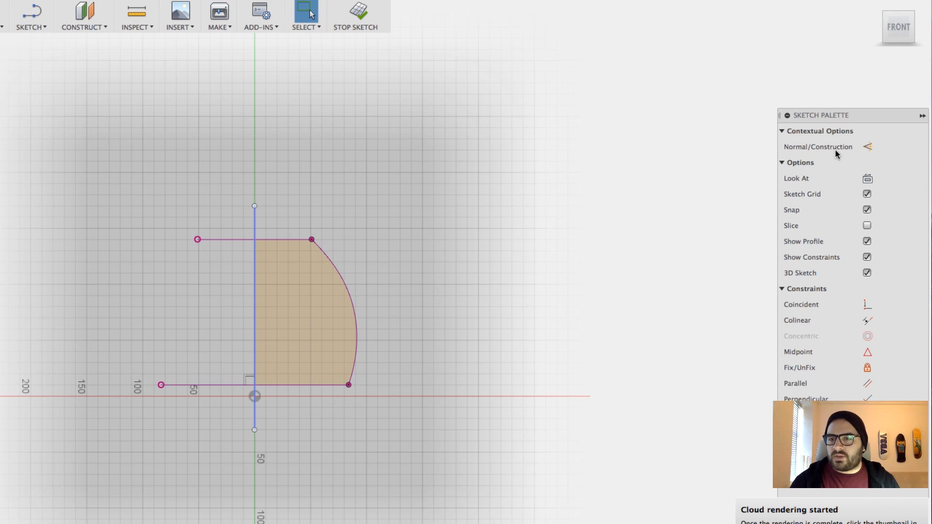
pyautogui.click(866, 147)
pyautogui.scroll(1, 262, 308)
pyautogui.scroll(5, 261, 311)
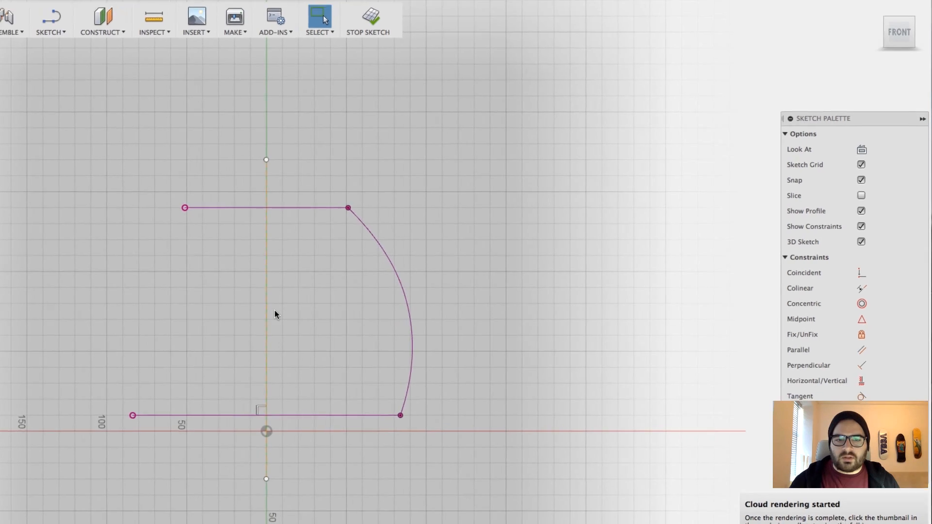
pyautogui.moveTo(420, 294); pyautogui.dragTo(485, 283, button='middle')
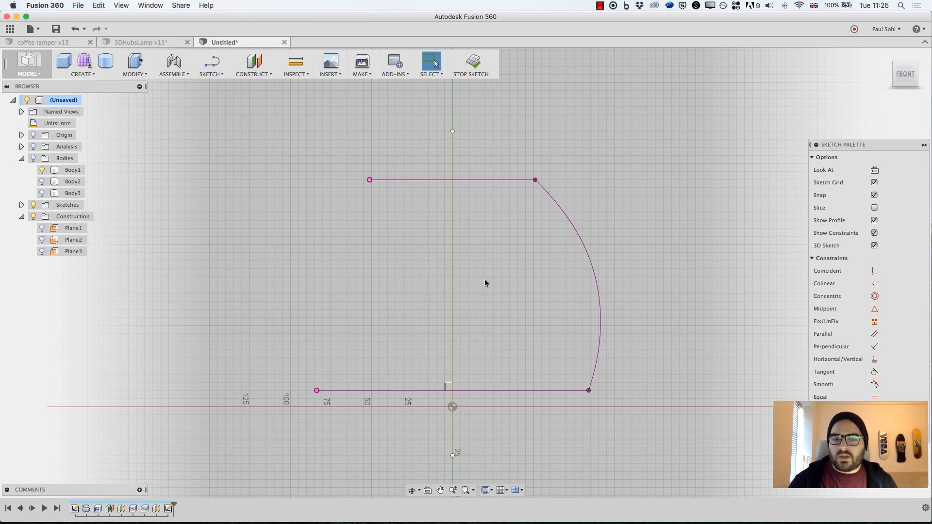
# Switch the vertical centre line to normal geometry and back to construction geometry
pyautogui.click(453, 261)
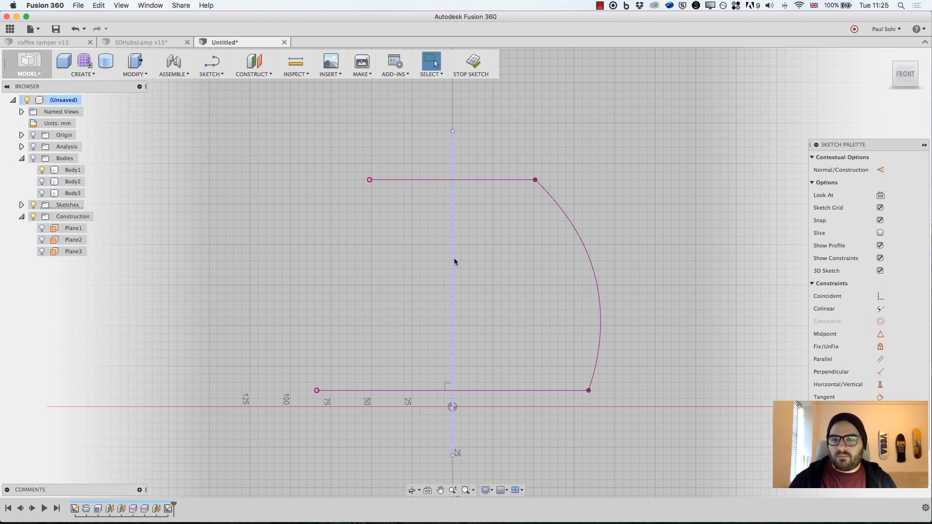
pyautogui.click(880, 170)
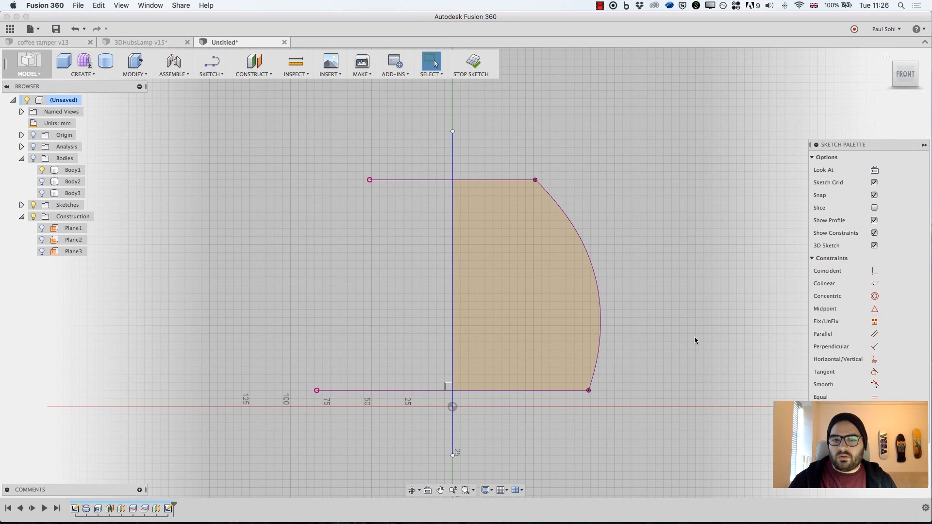
pyautogui.click(451, 150)
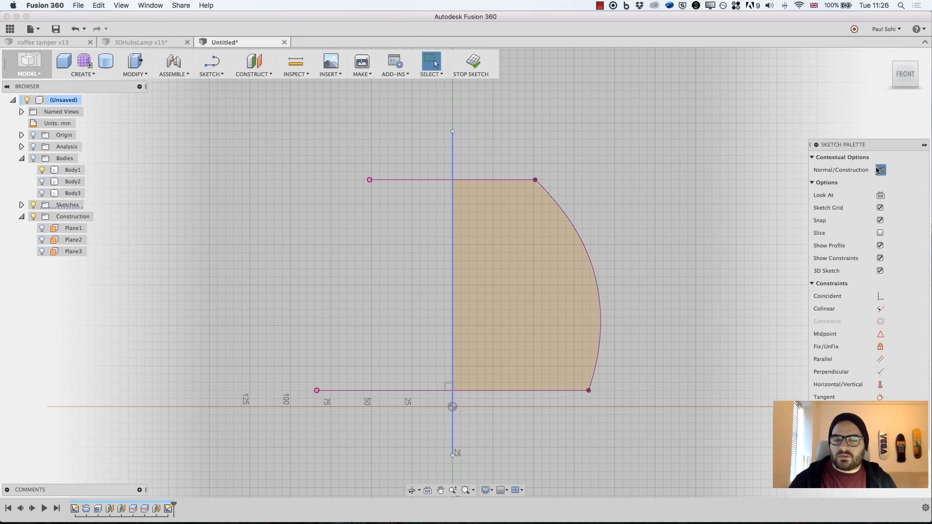
pyautogui.click(877, 171)
pyautogui.click(418, 187)
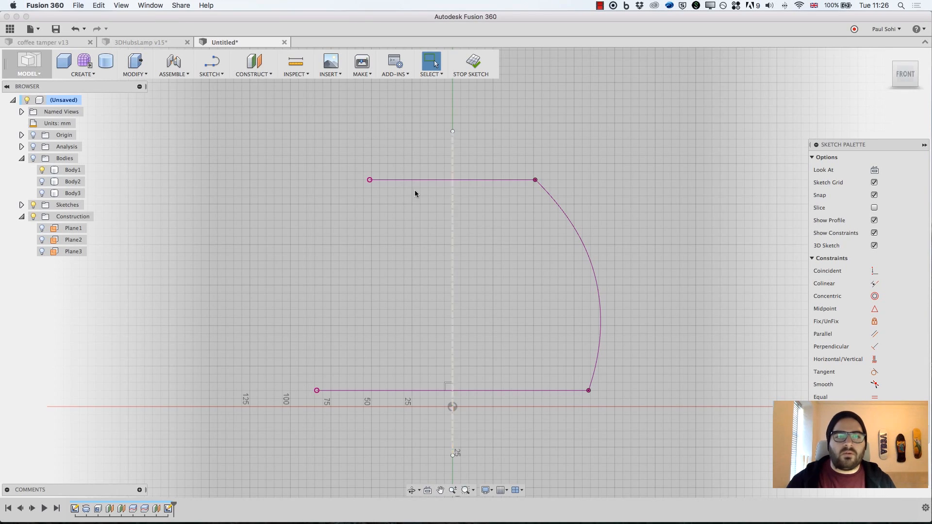
# Sketch an S-shaped spline through six points, running from above the upper projected line to below the lower one and bulging left of the centre line
pyautogui.click(220, 74)
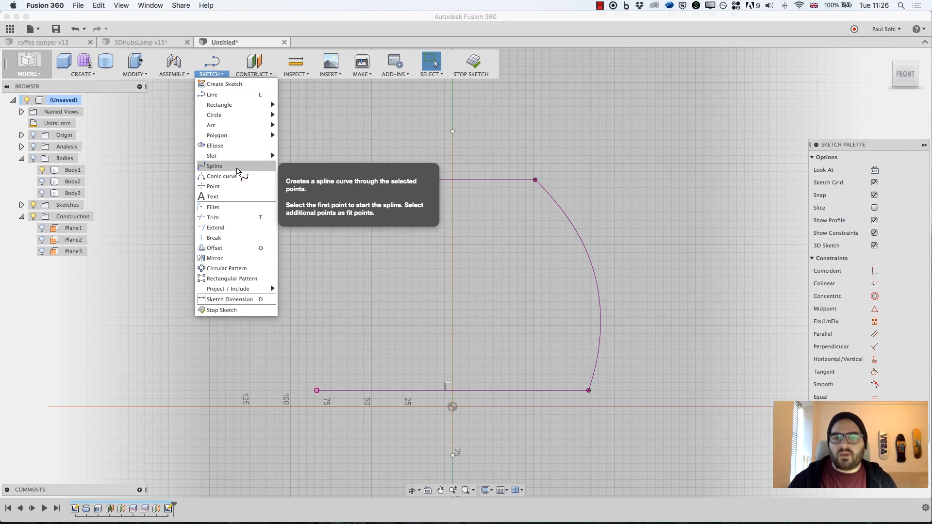
pyautogui.click(237, 167)
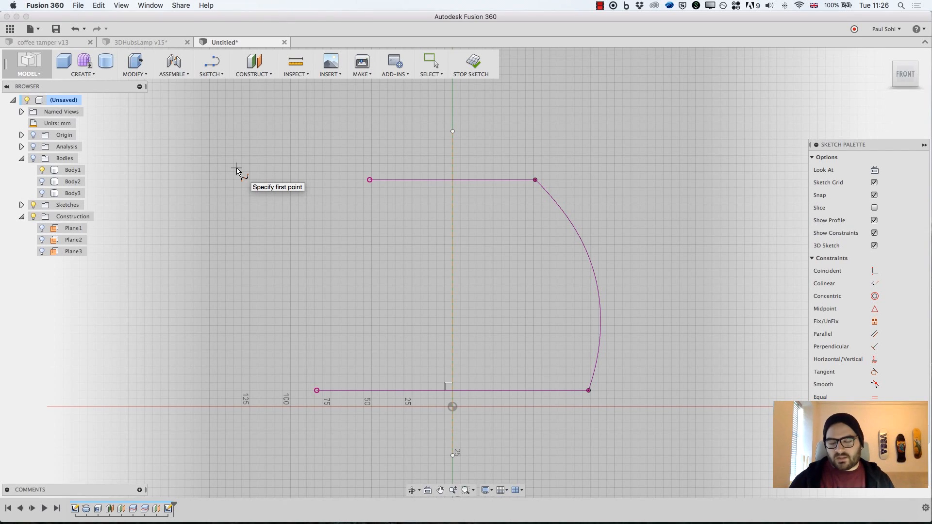
pyautogui.click(477, 155)
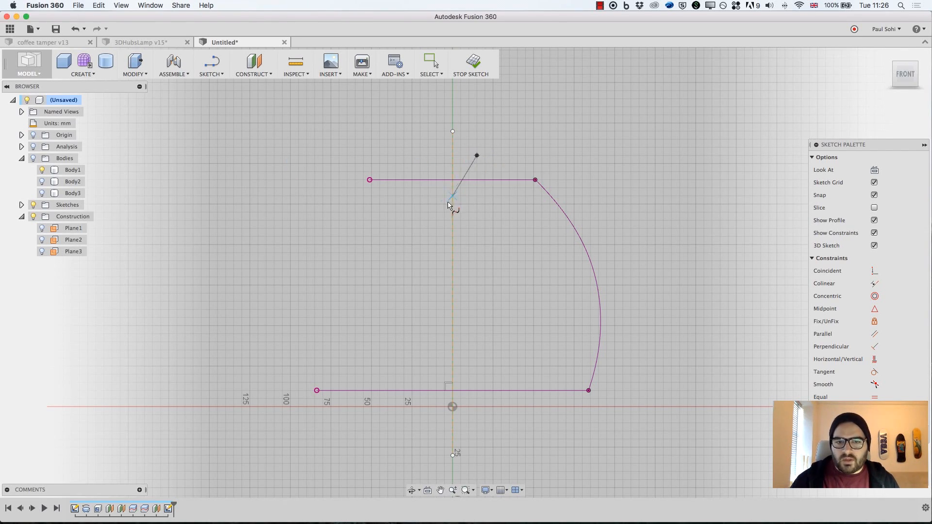
pyautogui.moveTo(436, 204); pyautogui.dragTo(416, 263)
pyautogui.click(412, 270)
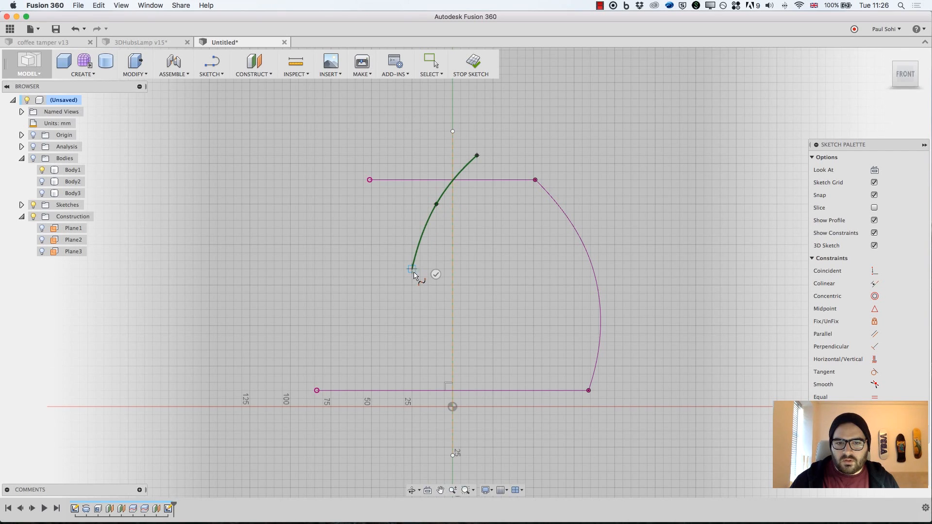
pyautogui.click(412, 326)
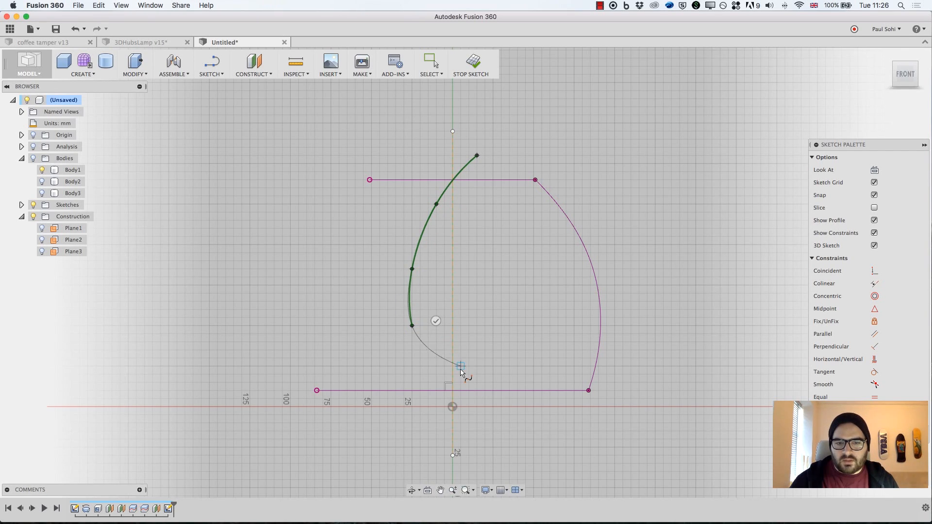
pyautogui.click(469, 383)
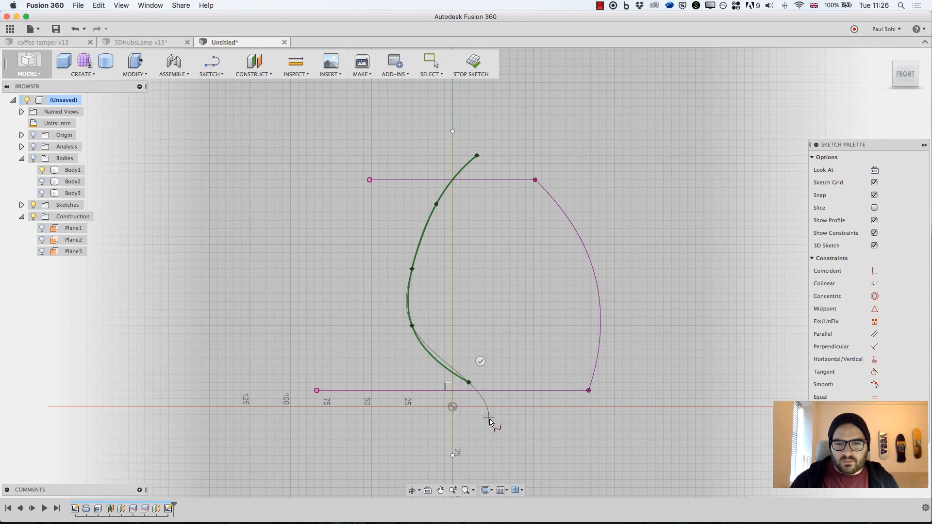
pyautogui.click(492, 424)
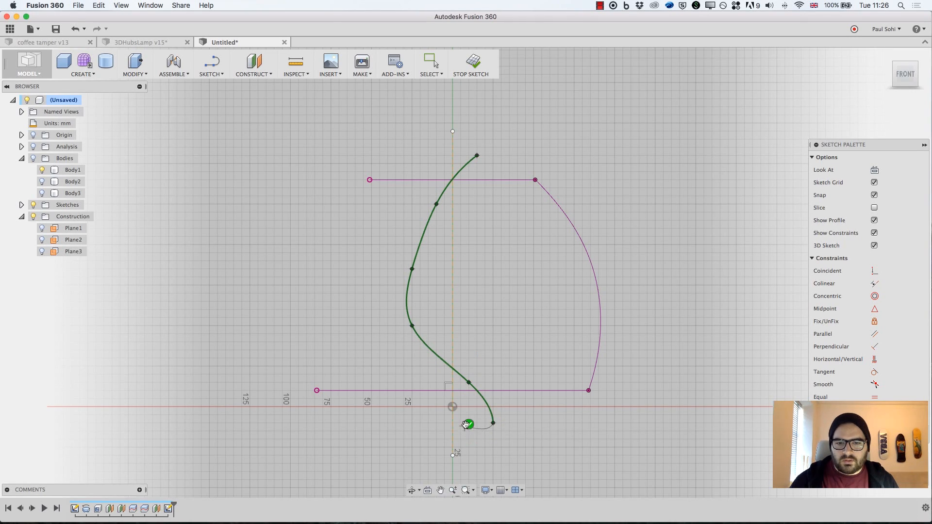
pyautogui.click(469, 425)
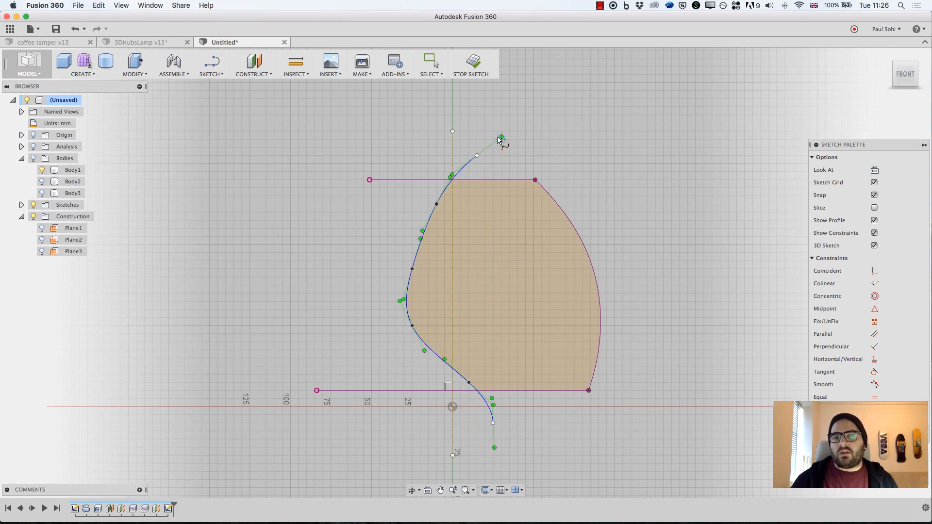
pyautogui.press('Escape')
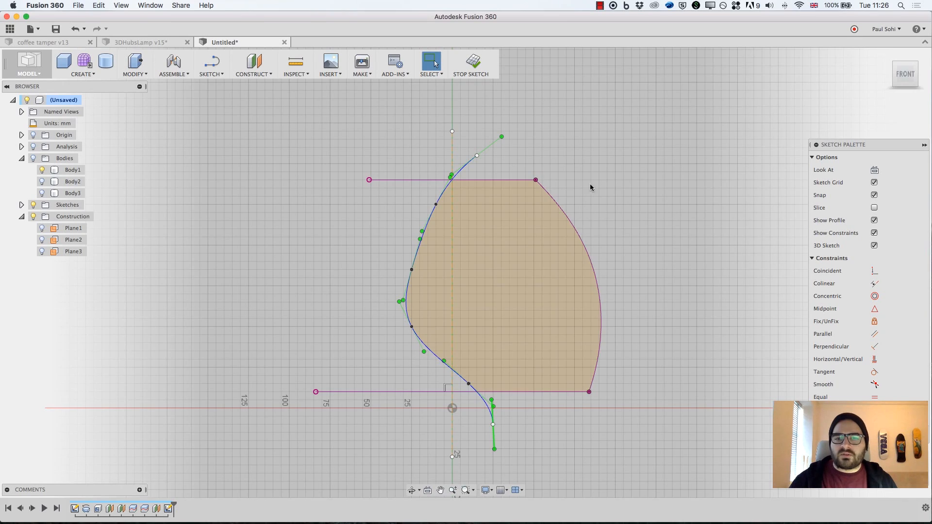
# Delete the projected curved side edge, keeping the two projected horizontal lines
pyautogui.click(574, 222)
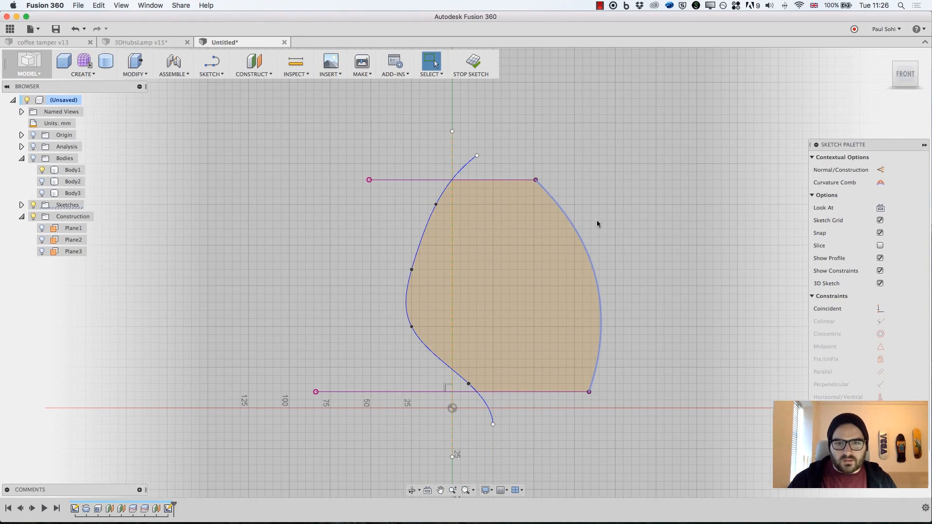
pyautogui.press('Escape')
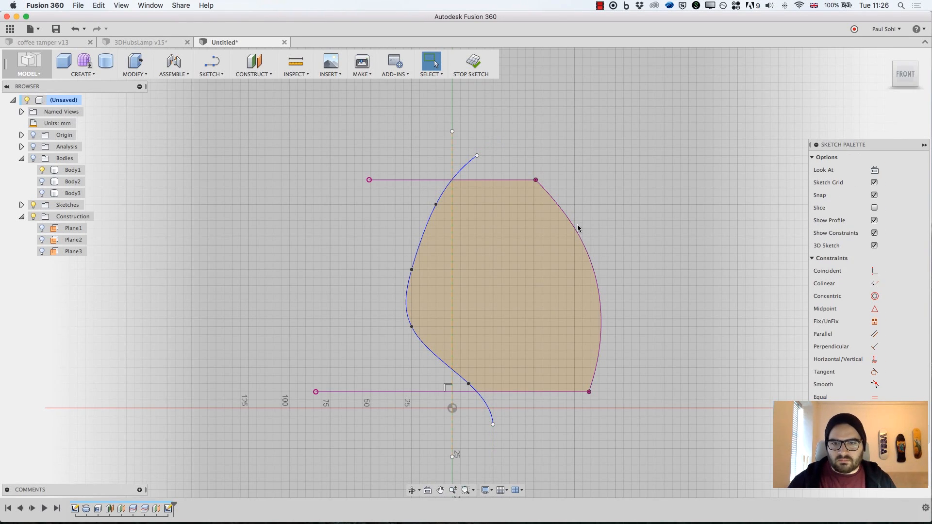
pyautogui.click(578, 230)
pyautogui.press('Delete')
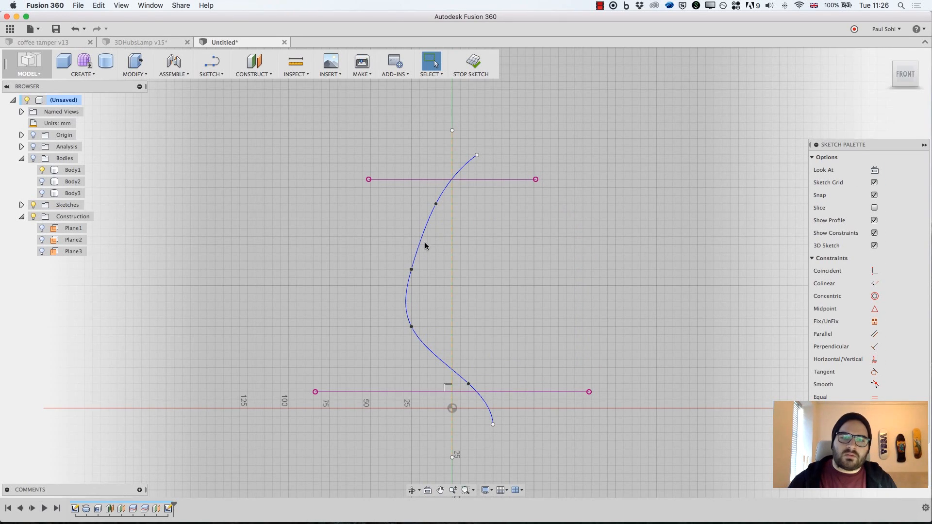
# Move the spline's third fit point from the top upward by about 10 mm to smooth the curve
pyautogui.moveTo(411, 269); pyautogui.dragTo(412, 253)
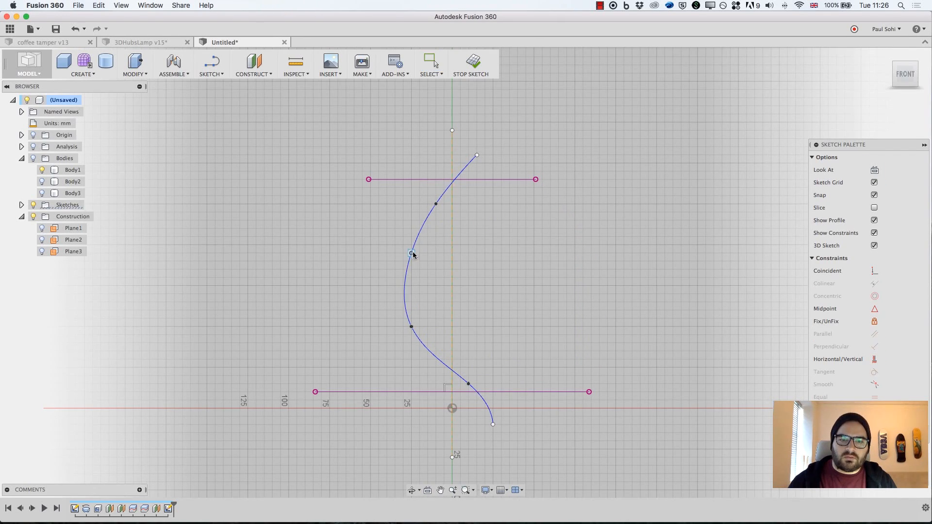
pyautogui.press('Escape')
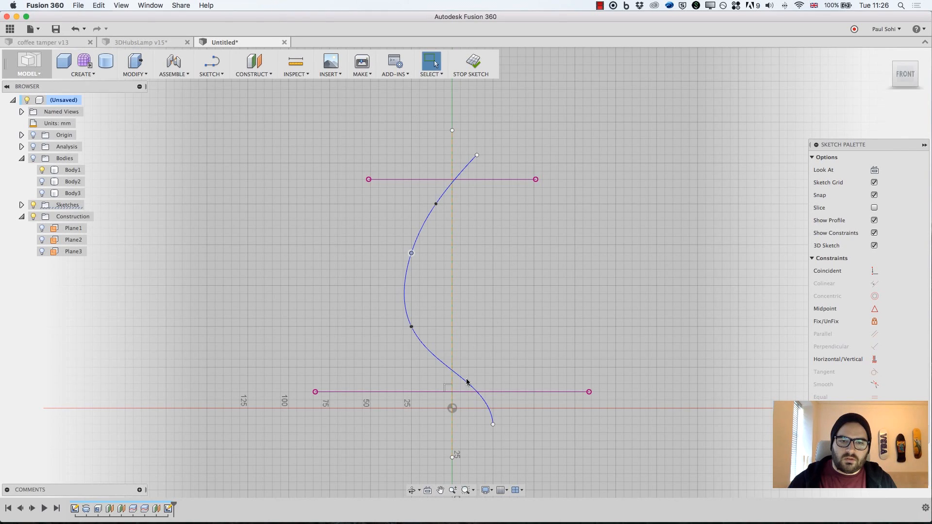
pyautogui.press('Escape')
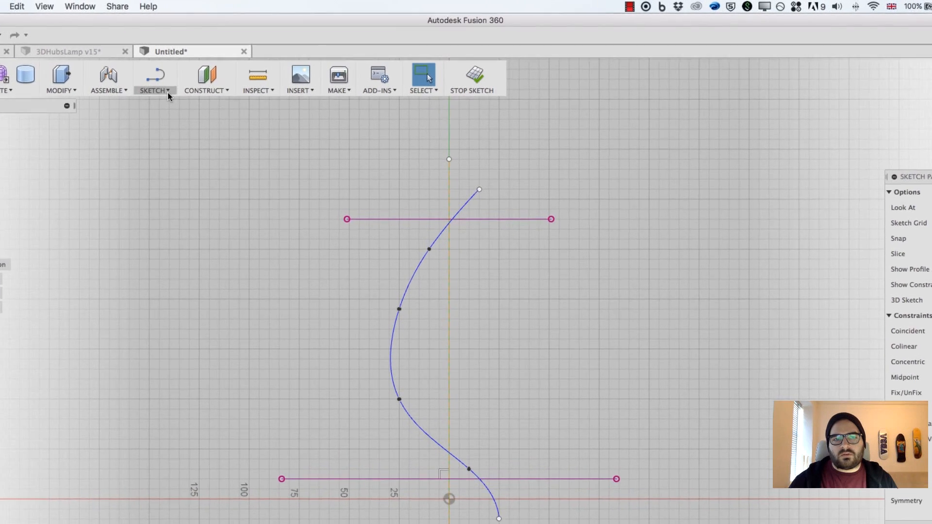
# Offset the spline by -3 mm to create a parallel curve on its outer left side
pyautogui.click(168, 92)
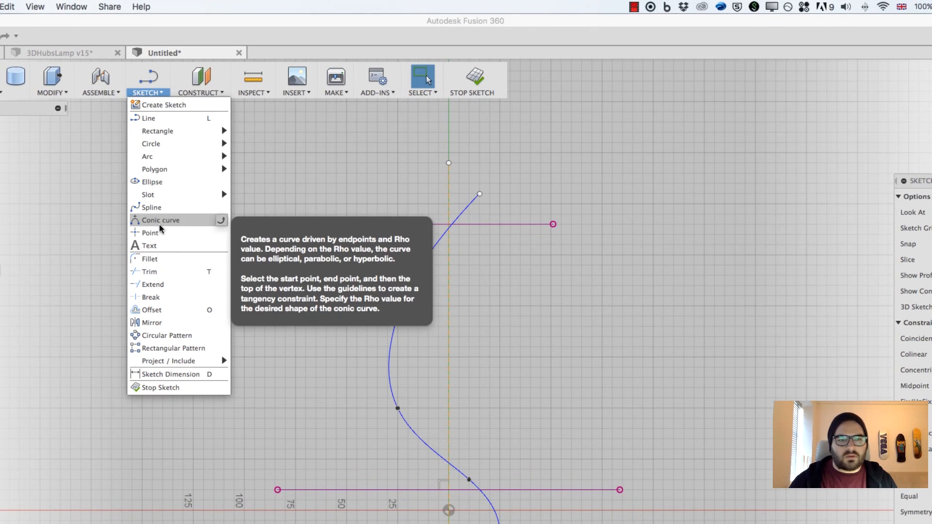
pyautogui.click(162, 310)
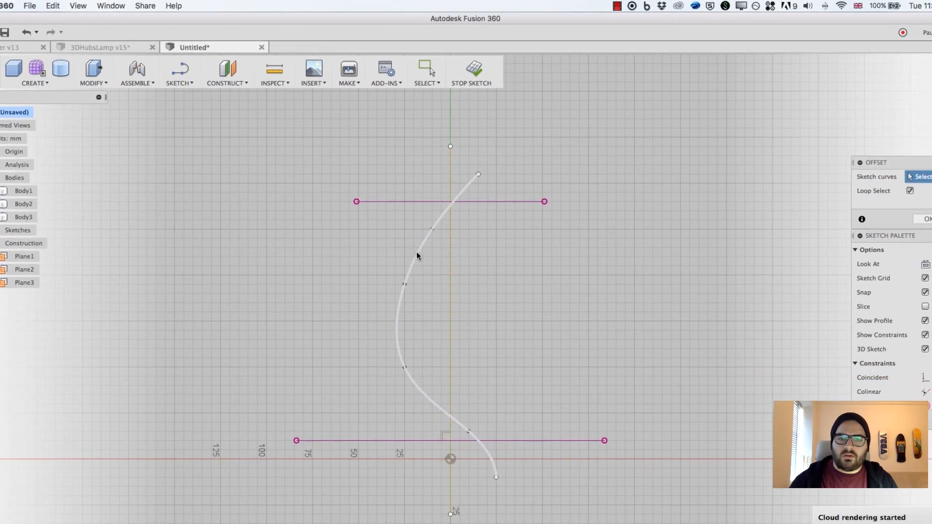
pyautogui.click(402, 315)
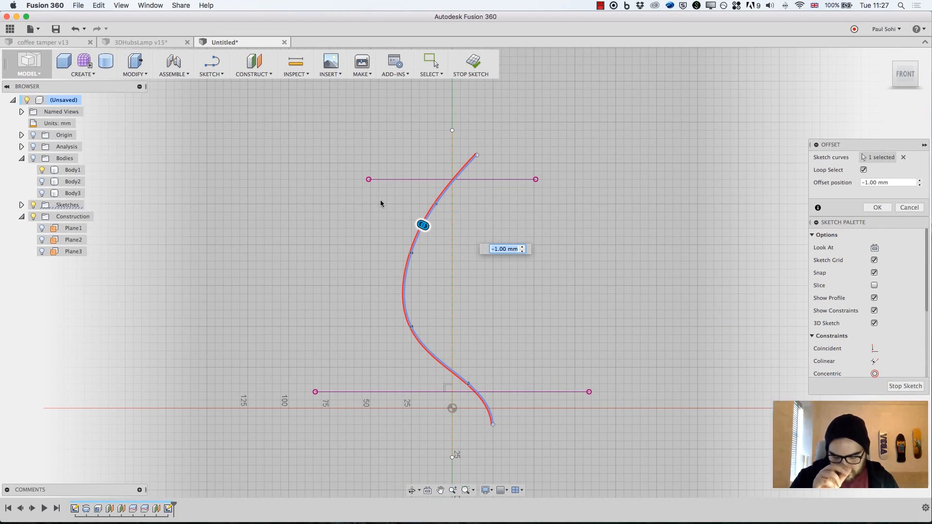
pyautogui.write('-3')
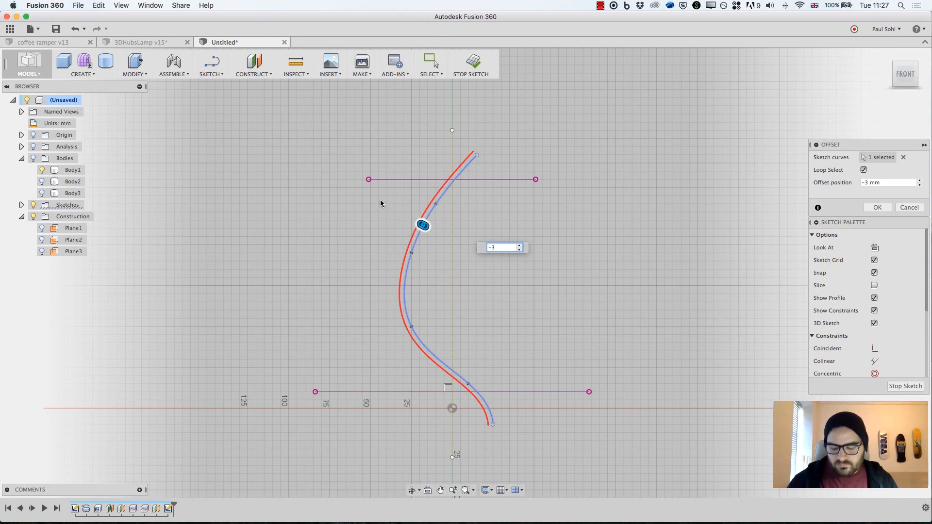
pyautogui.press('Return')
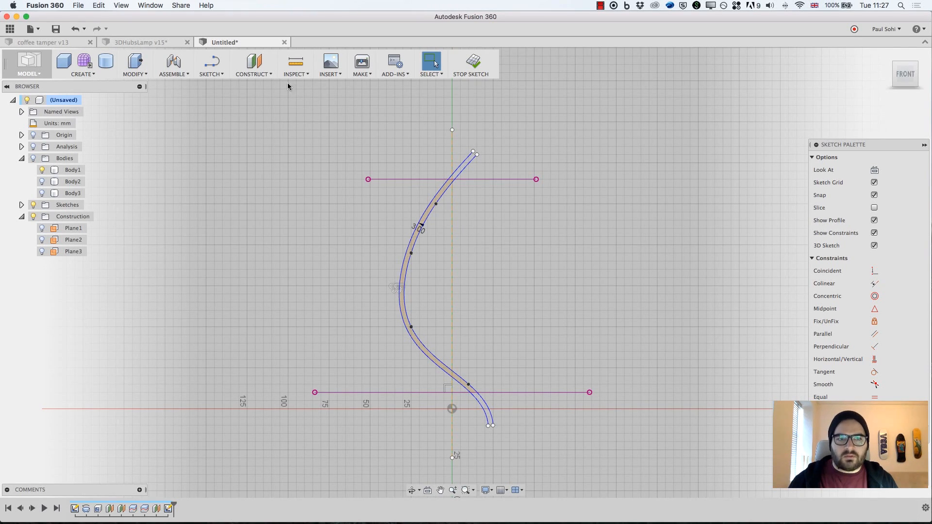
# Close the upper end of the two parallel splines with a short straight line between their end points
pyautogui.click(212, 72)
pyautogui.click(222, 94)
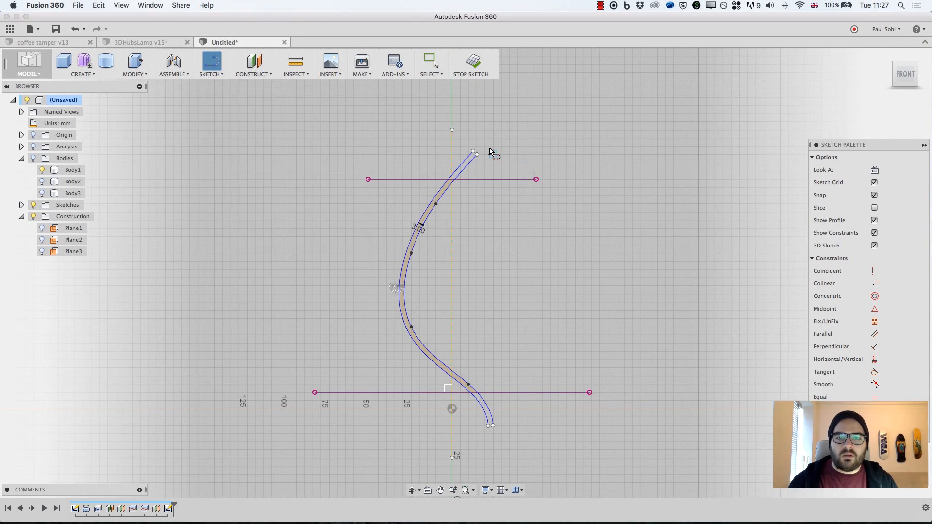
pyautogui.scroll(5, 491, 152)
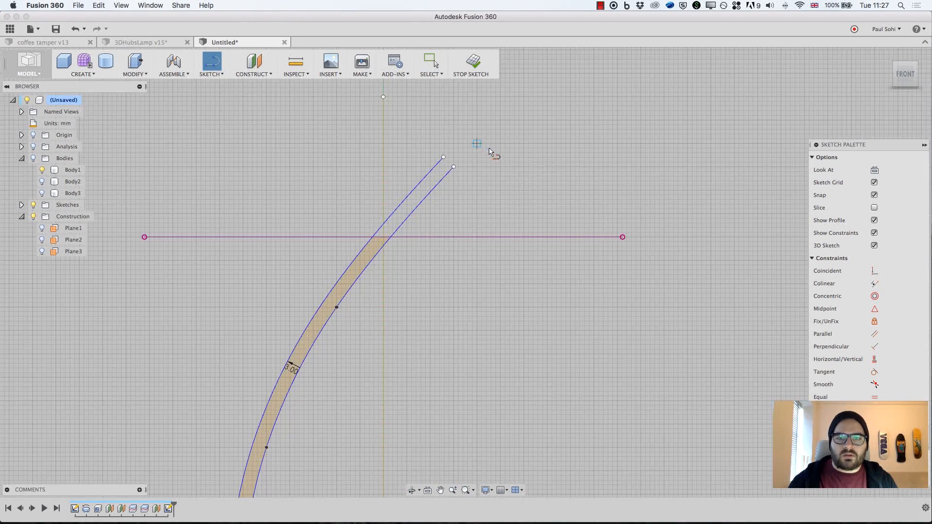
pyautogui.click(444, 157)
pyautogui.click(454, 167)
pyautogui.scroll(-3, 479, 145)
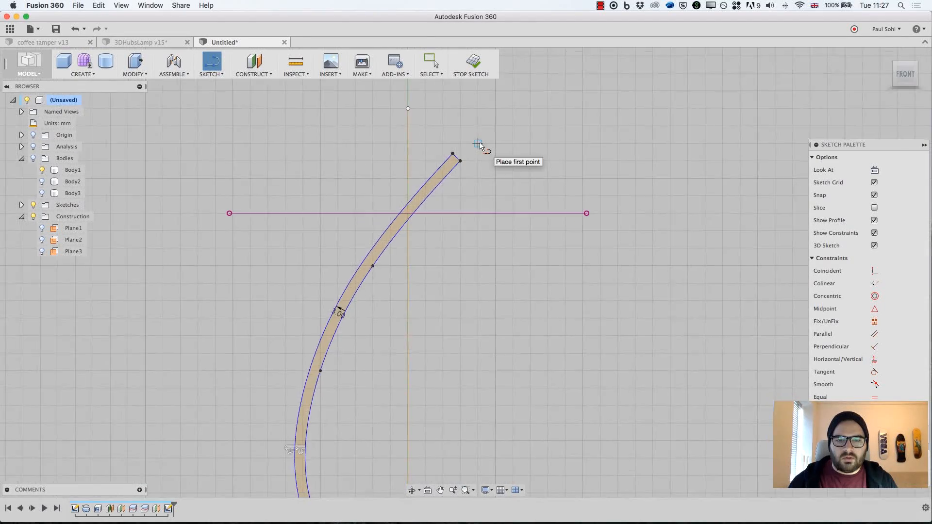
# Close the lower end of the two parallel splines with another short line between their end points
pyautogui.scroll(-4, 480, 146)
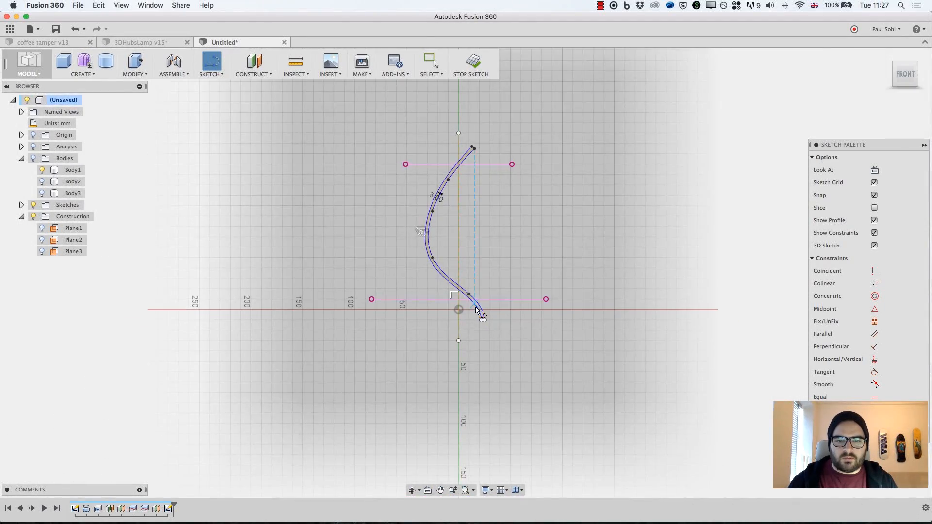
pyautogui.scroll(6, 481, 313)
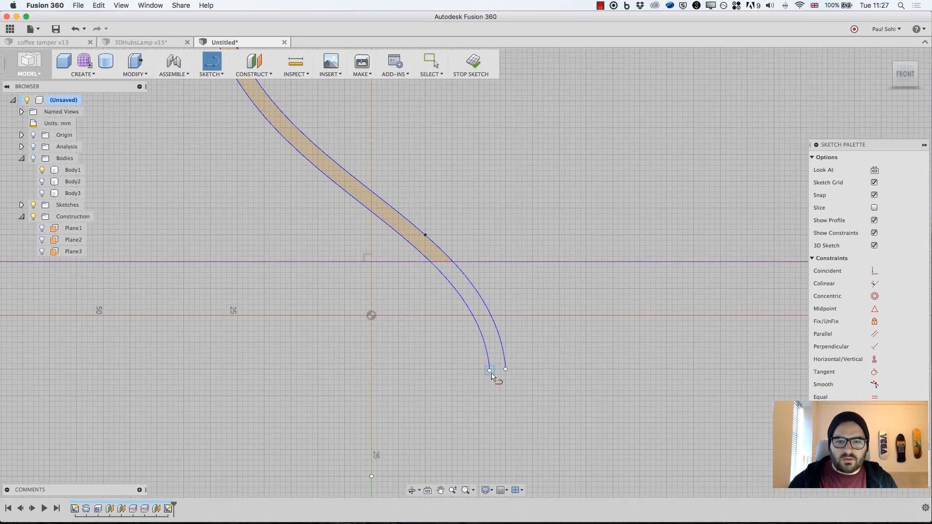
pyautogui.click(489, 370)
pyautogui.click(506, 370)
pyautogui.scroll(-6, 494, 413)
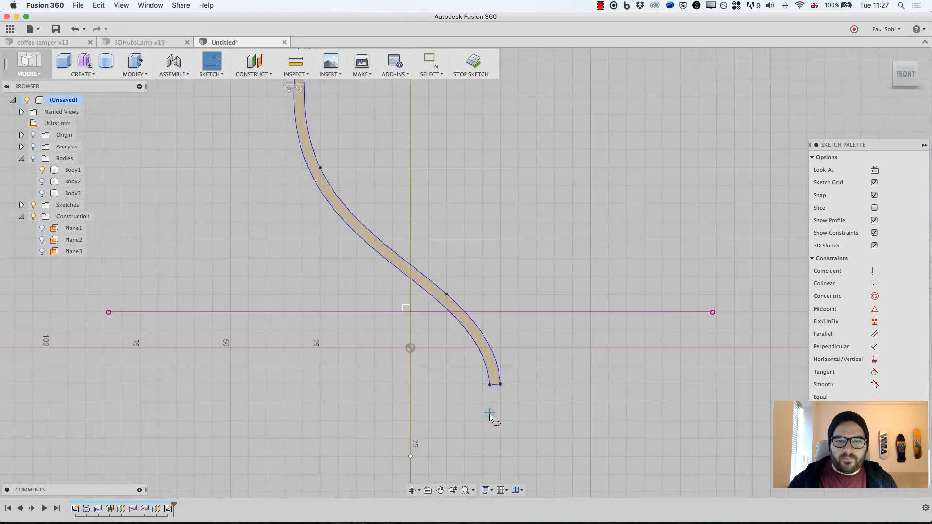
pyautogui.scroll(1, 499, 278)
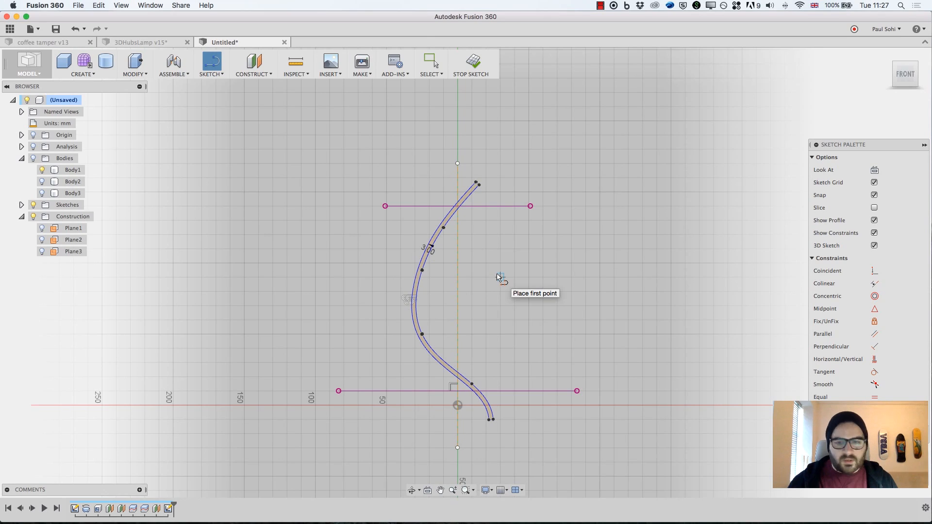
pyautogui.press('Escape')
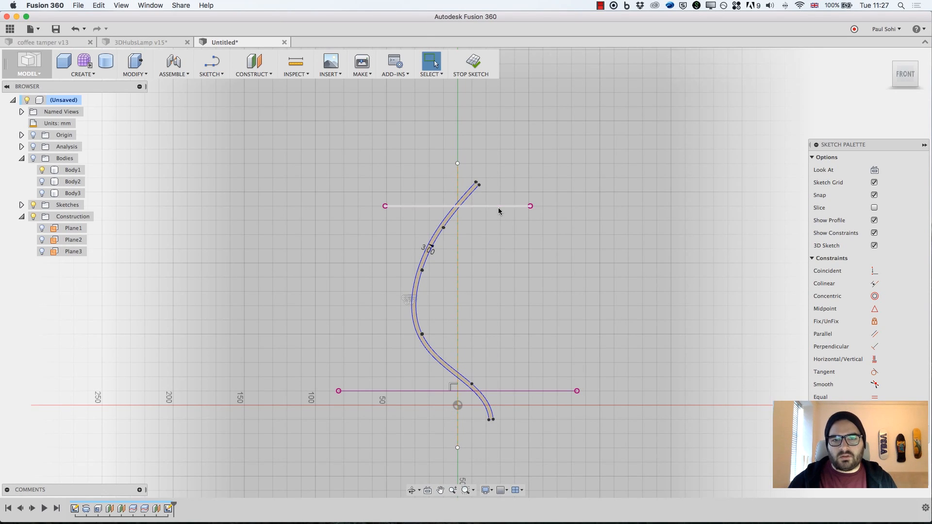
# Delete the two projected horizontal lines from the sketch
pyautogui.click(498, 206)
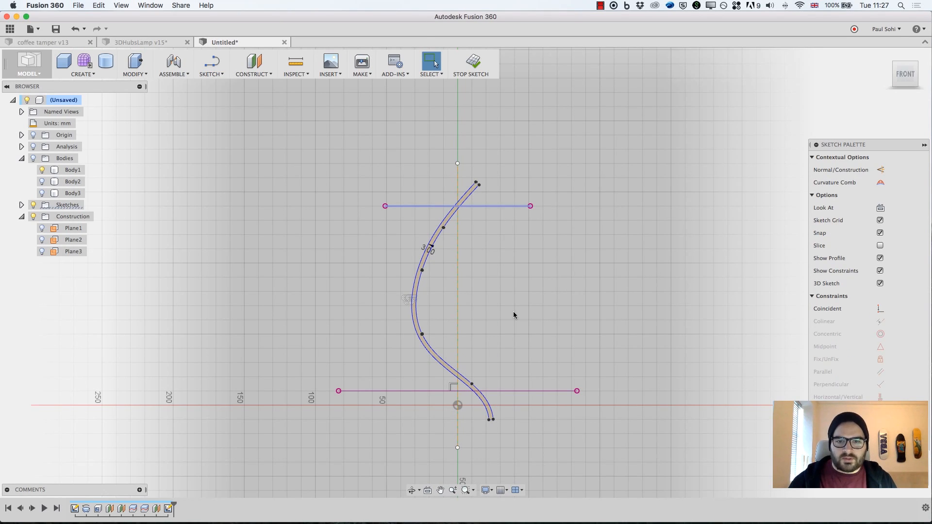
pyautogui.click(520, 390)
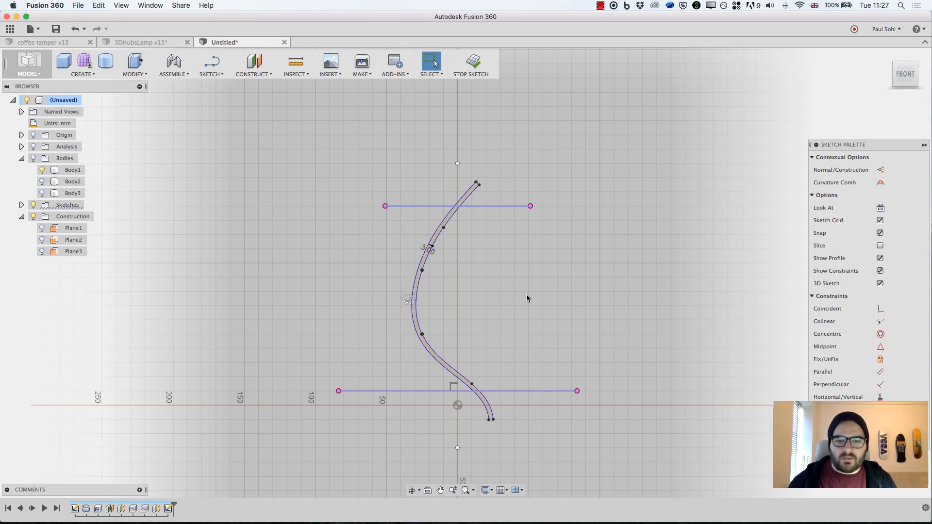
pyautogui.press('Delete')
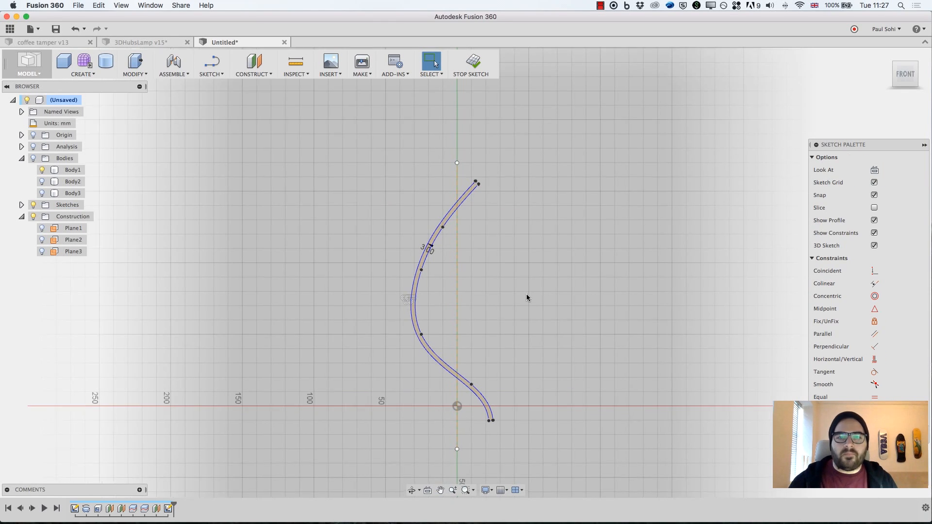
# Mirror the entire closed S-shaped strip about the vertical centre line
pyautogui.scroll(1, 527, 293)
pyautogui.scroll(2, 505, 431)
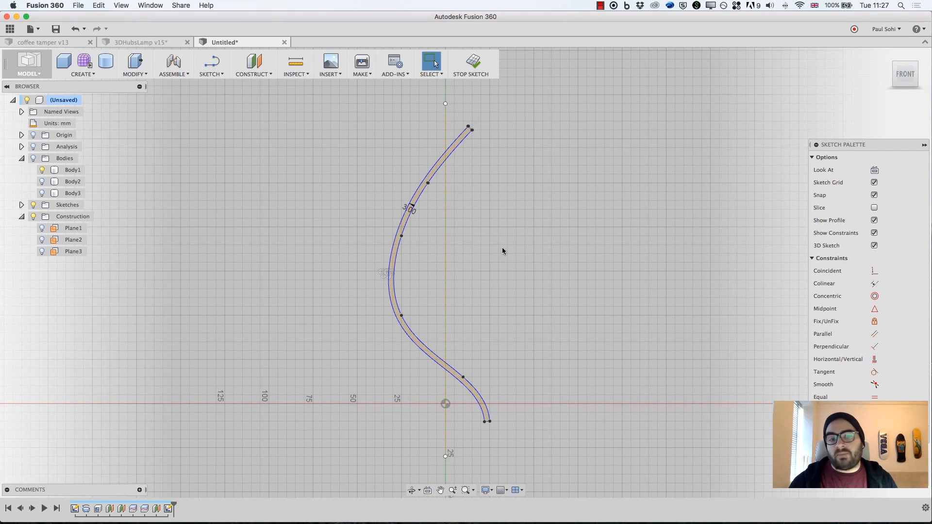
pyautogui.click(219, 76)
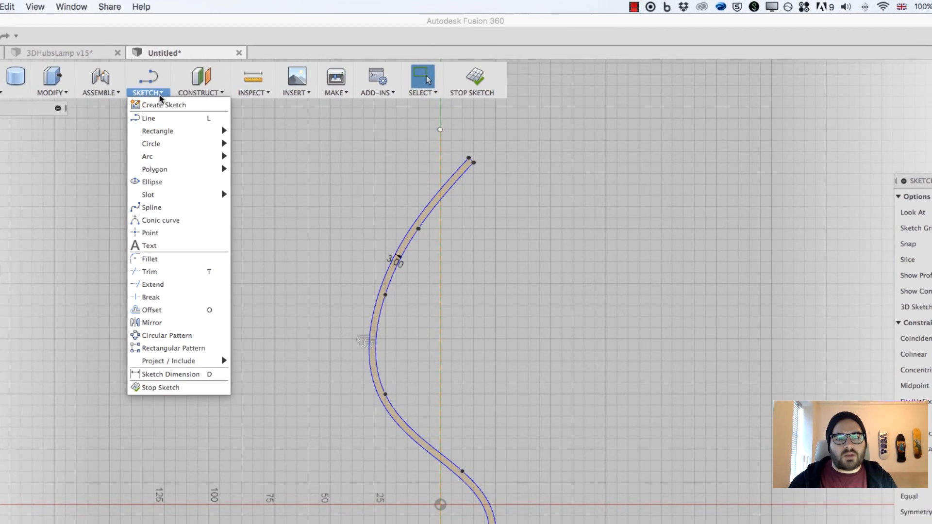
pyautogui.moveTo(165, 170)
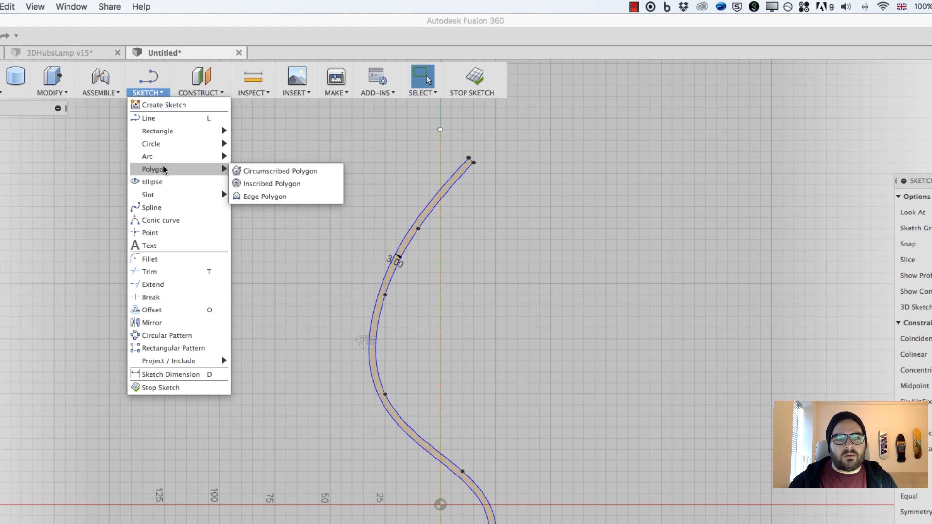
pyautogui.click(152, 323)
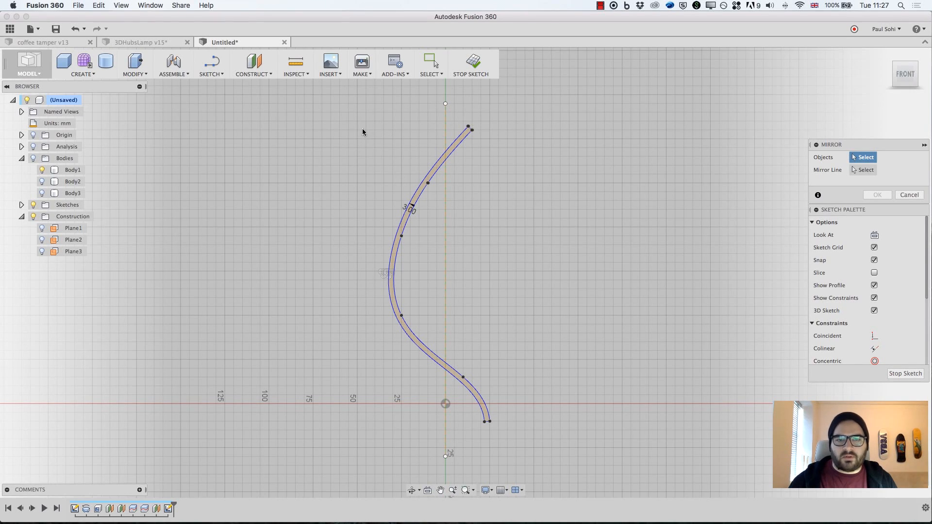
pyautogui.moveTo(354, 121); pyautogui.dragTo(536, 430)
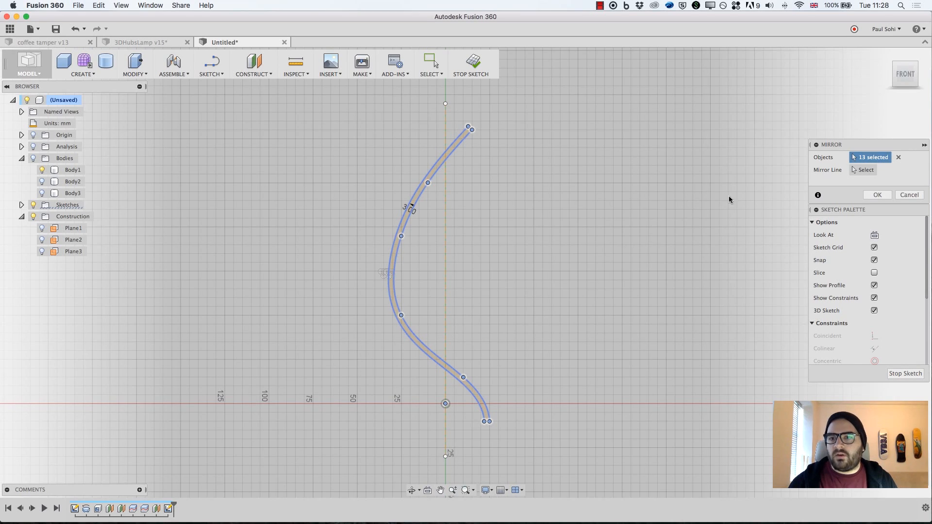
pyautogui.click(864, 171)
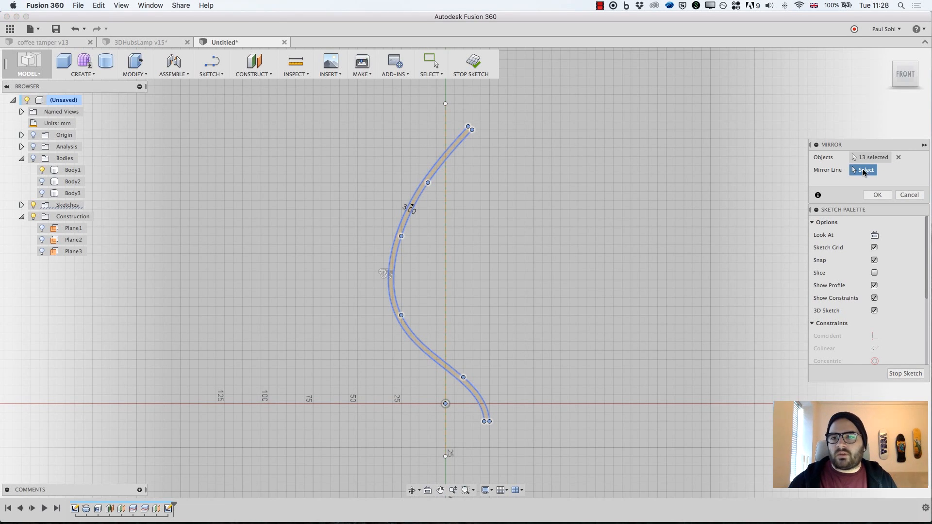
pyautogui.click(446, 228)
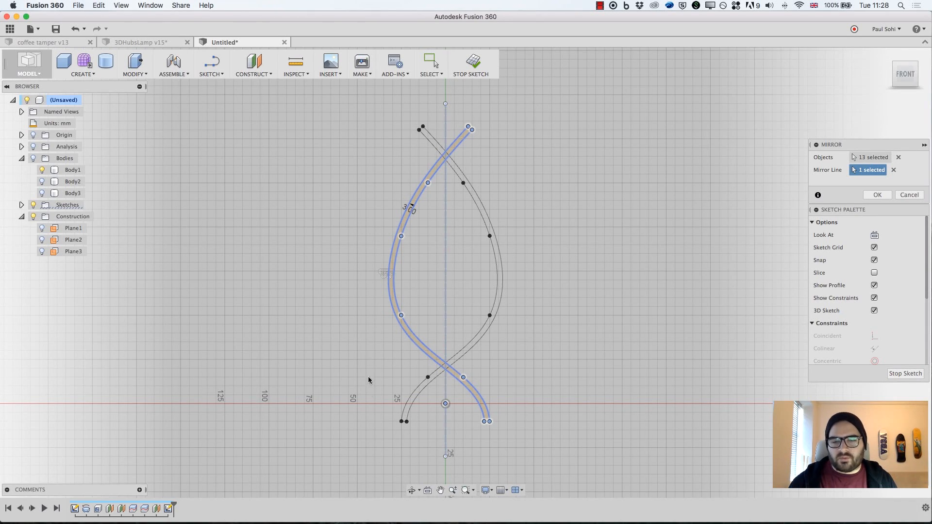
pyautogui.click(876, 195)
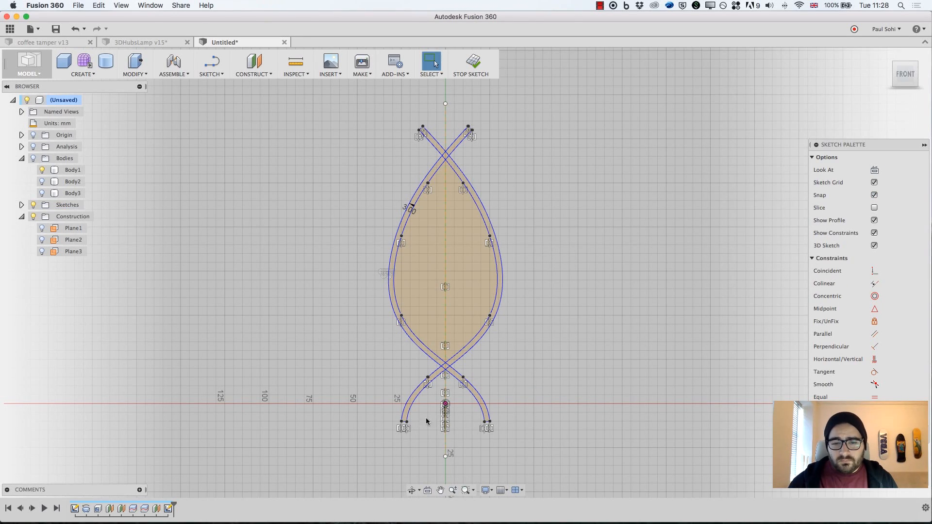
# Trim the spline segments inside the lower crossing so the two mirrored strips merge there
pyautogui.scroll(6, 440, 384)
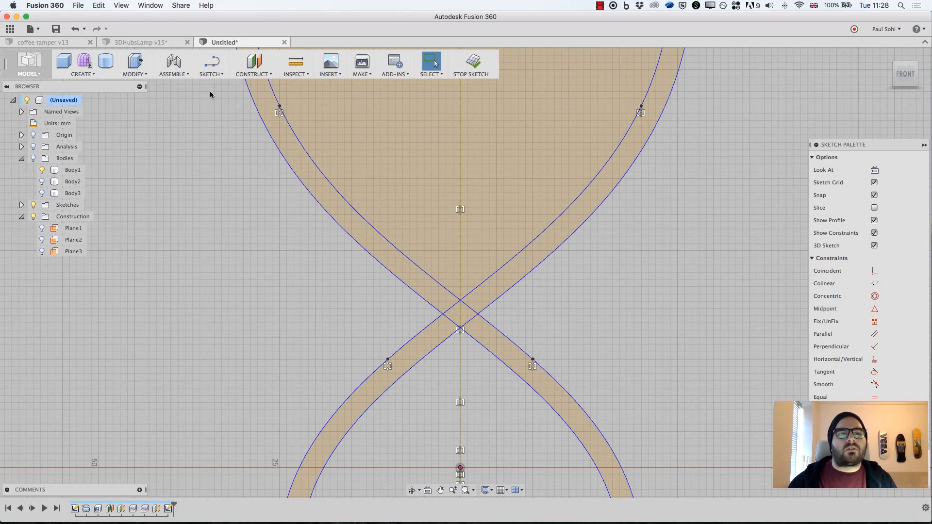
pyautogui.click(210, 73)
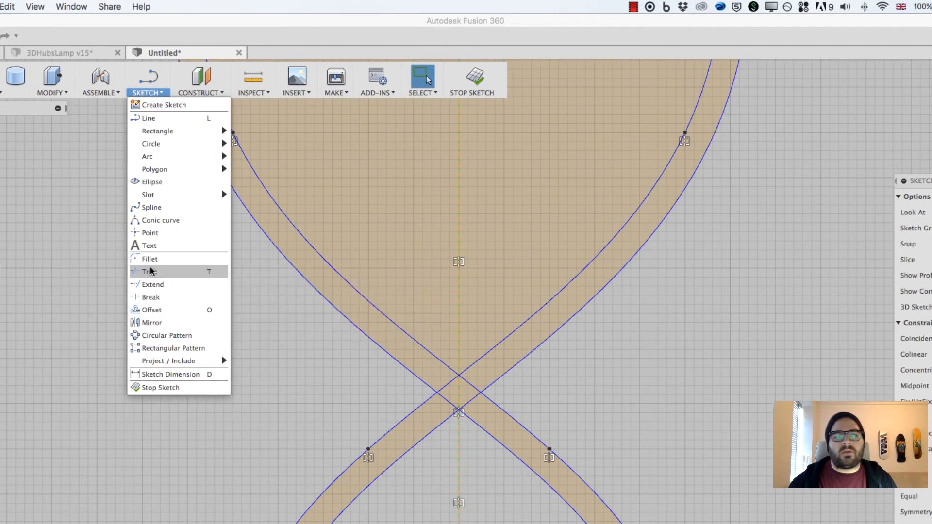
pyautogui.click(151, 271)
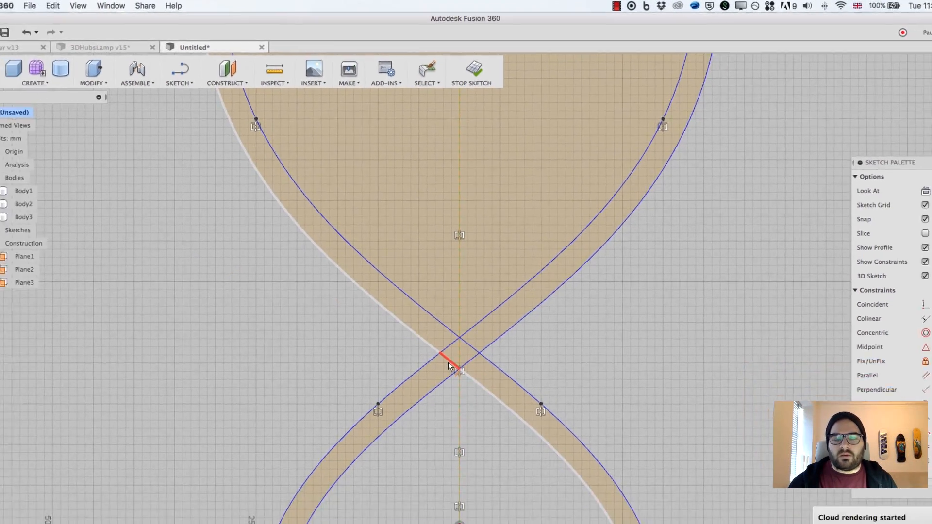
pyautogui.click(449, 365)
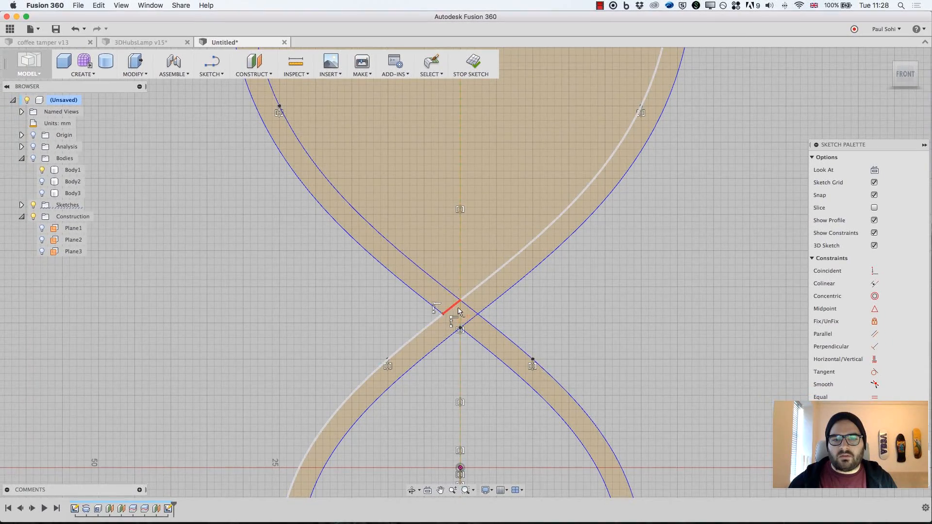
pyautogui.click(458, 311)
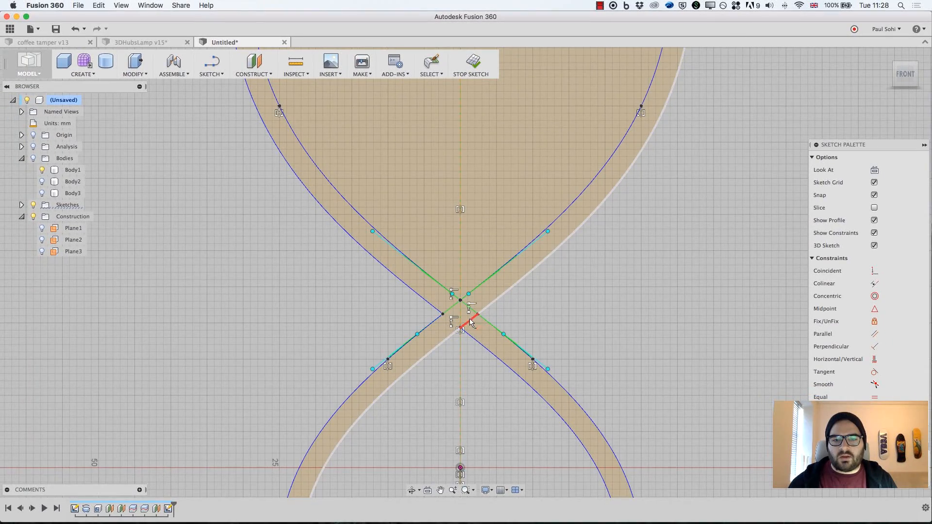
# Trim the four spline segments inside the upper crossing so the strips merge there too
pyautogui.scroll(-10, 460, 427)
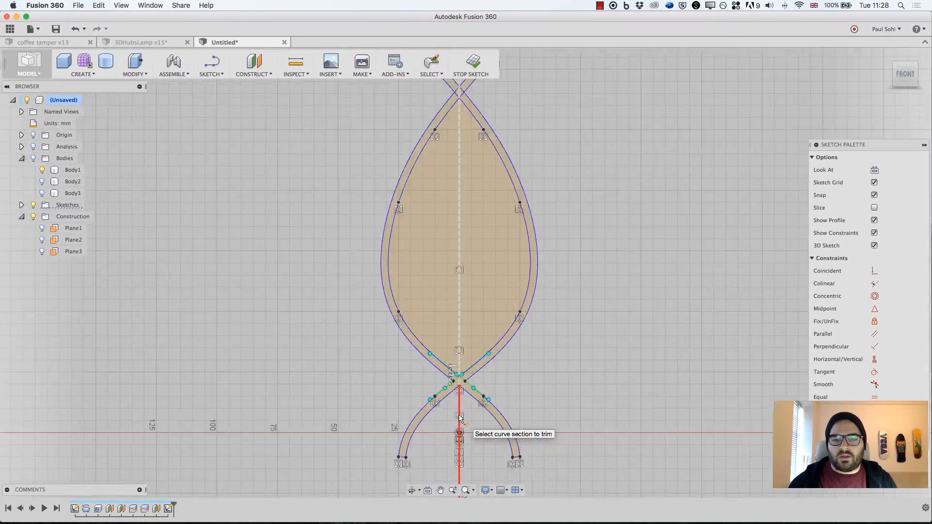
pyautogui.scroll(10, 461, 187)
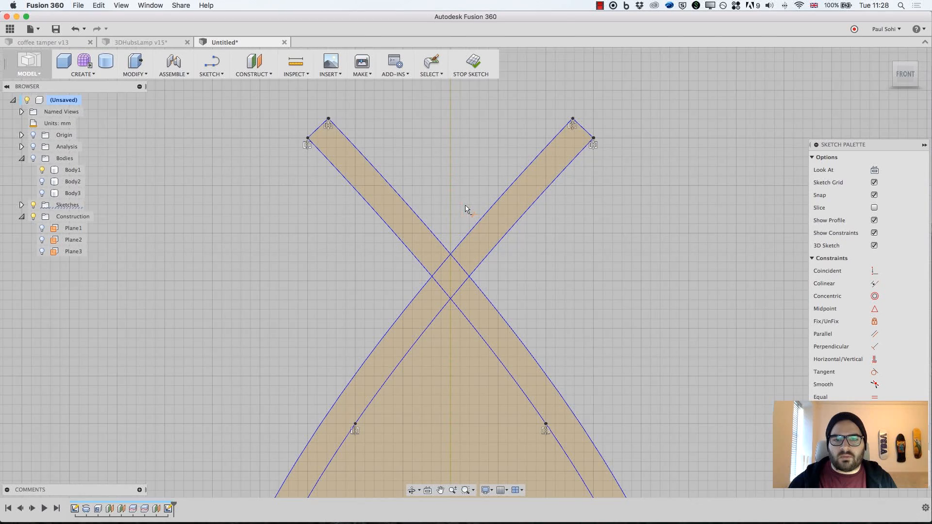
pyautogui.click(459, 262)
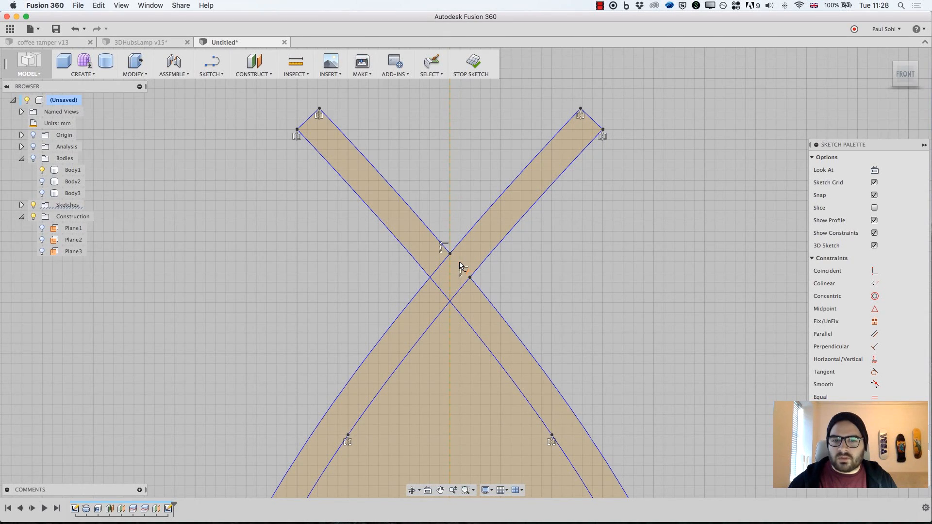
pyautogui.click(460, 291)
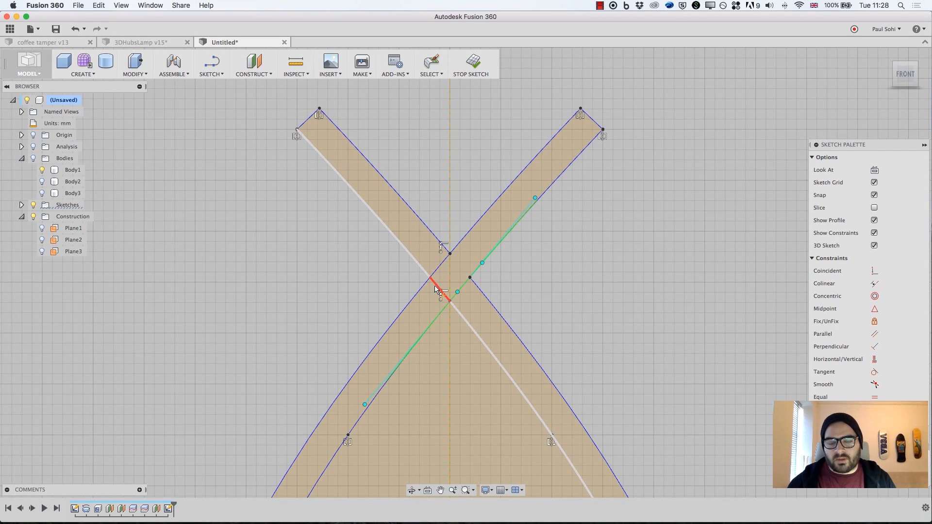
pyautogui.click(436, 286)
pyautogui.click(438, 275)
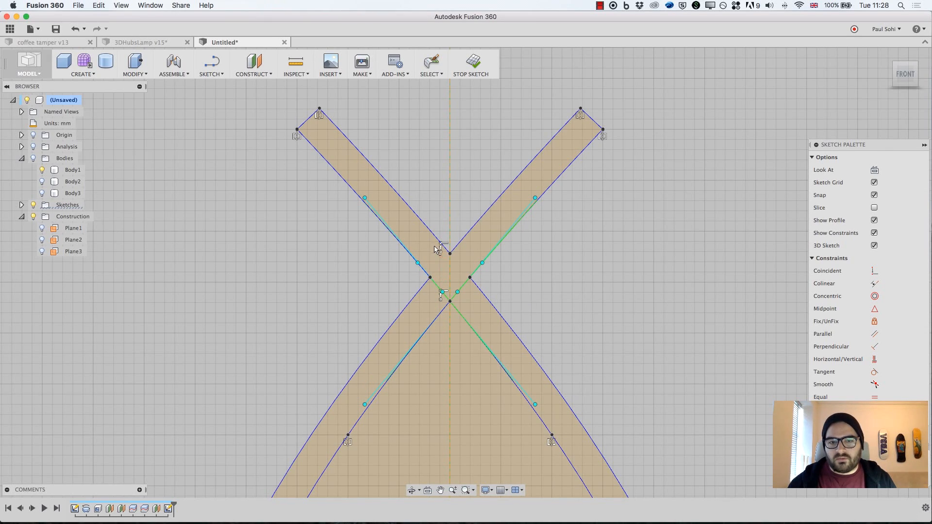
# Finish the sketch and turn the visibility of the bodies back on
pyautogui.scroll(-8, 436, 248)
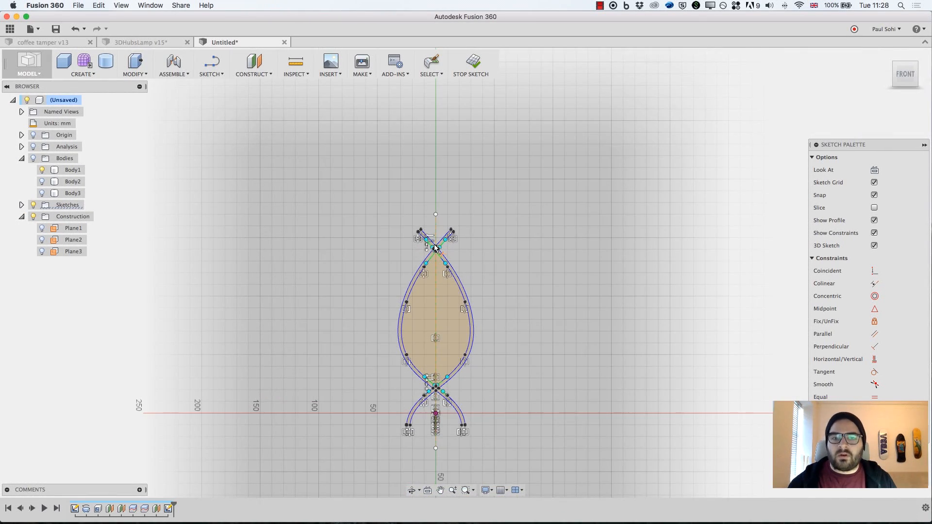
pyautogui.click(475, 71)
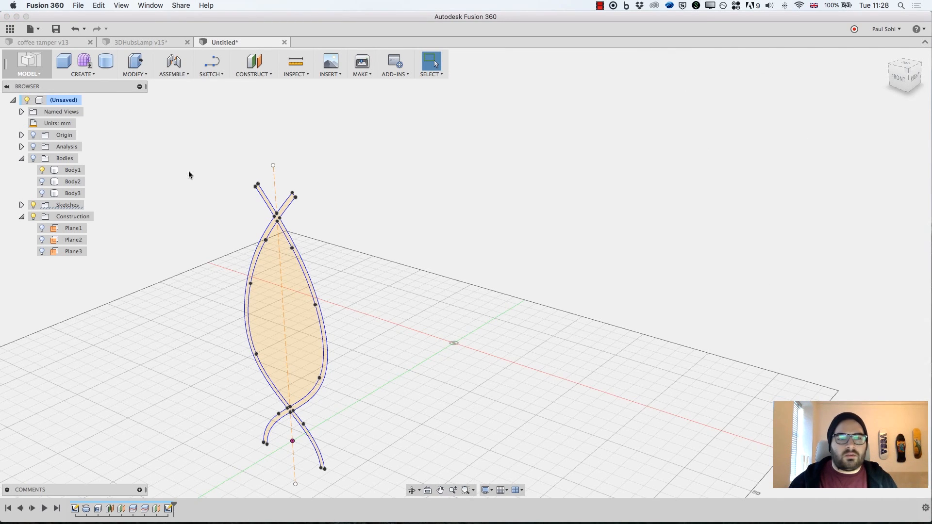
pyautogui.click(33, 158)
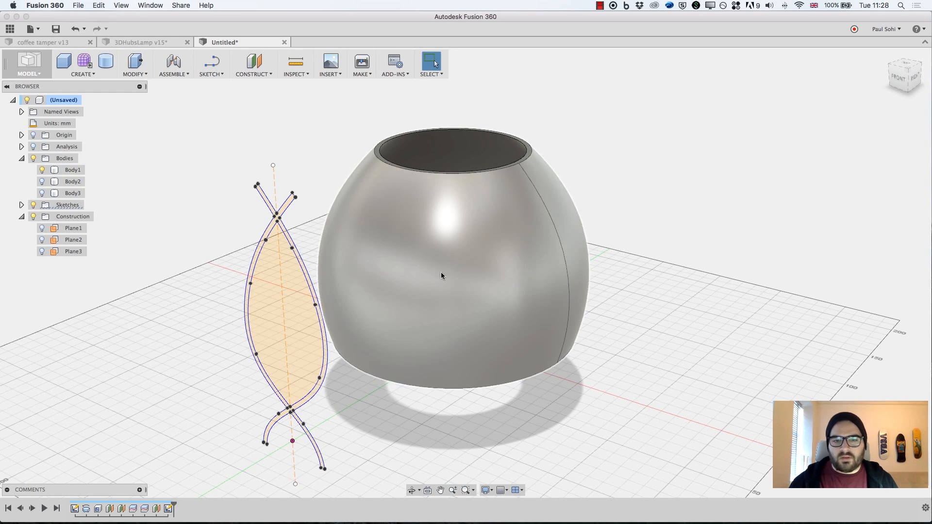
pyautogui.click(521, 248)
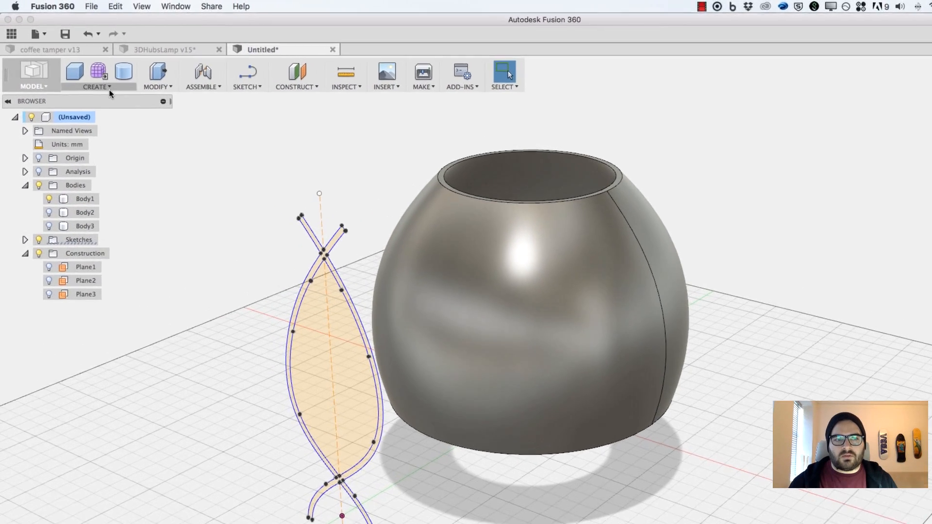
pyautogui.click(110, 91)
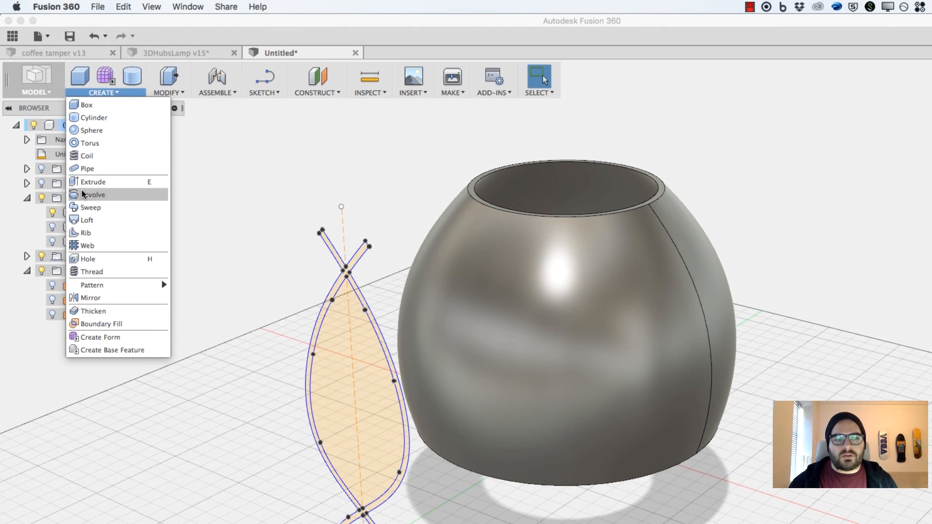
pyautogui.press('Escape')
pyautogui.scroll(4, 273, 320)
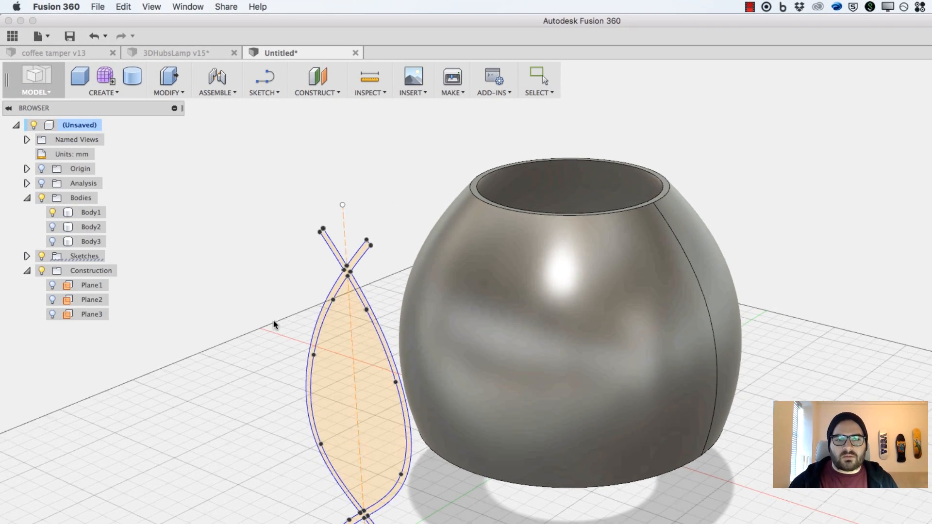
# Extrude the crossing strip profile 120 mm so it passes through the near wall of the hollow middle body
pyautogui.press('e')
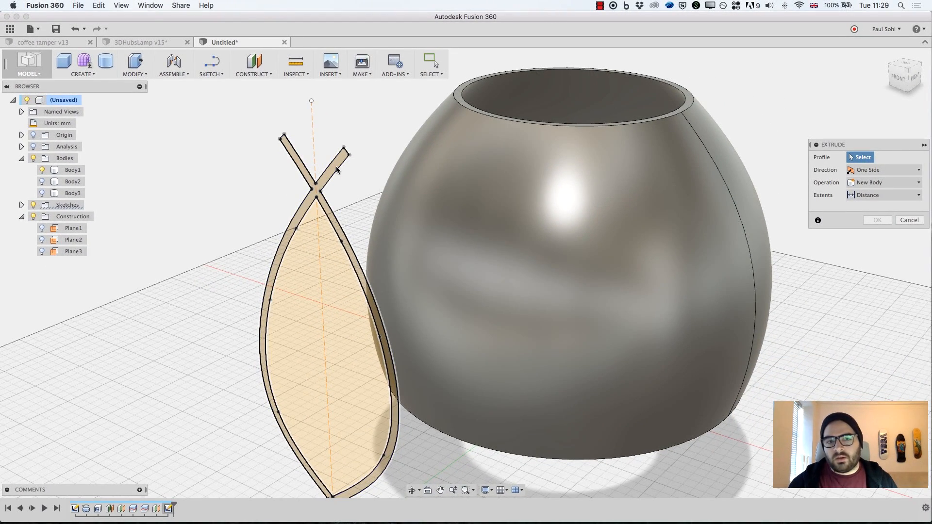
pyautogui.click(336, 169)
pyautogui.scroll(-2, 158, 310)
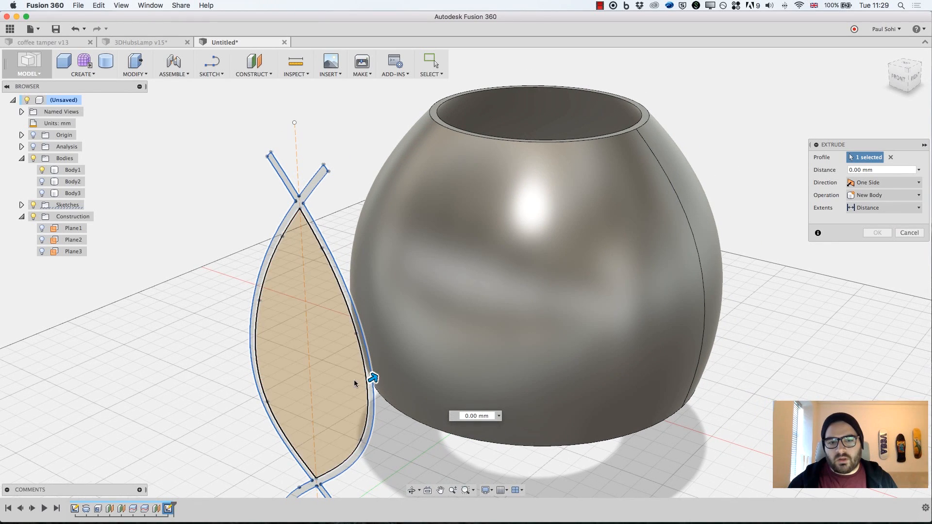
pyautogui.moveTo(385, 373); pyautogui.dragTo(407, 357)
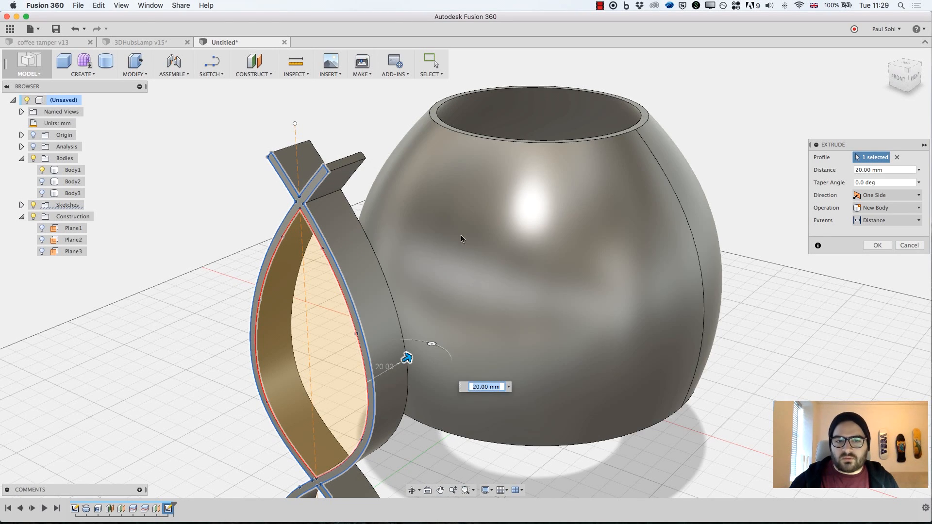
pyautogui.keyDown('shift'); pyautogui.moveTo(462, 239); pyautogui.dragTo(342, 364, button='middle'); pyautogui.keyUp('shift')
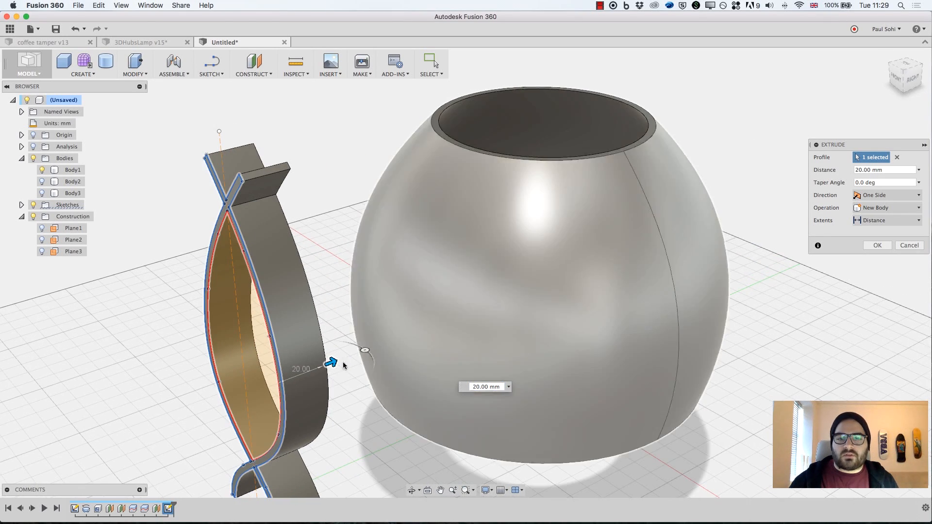
pyautogui.moveTo(330, 363); pyautogui.dragTo(443, 316)
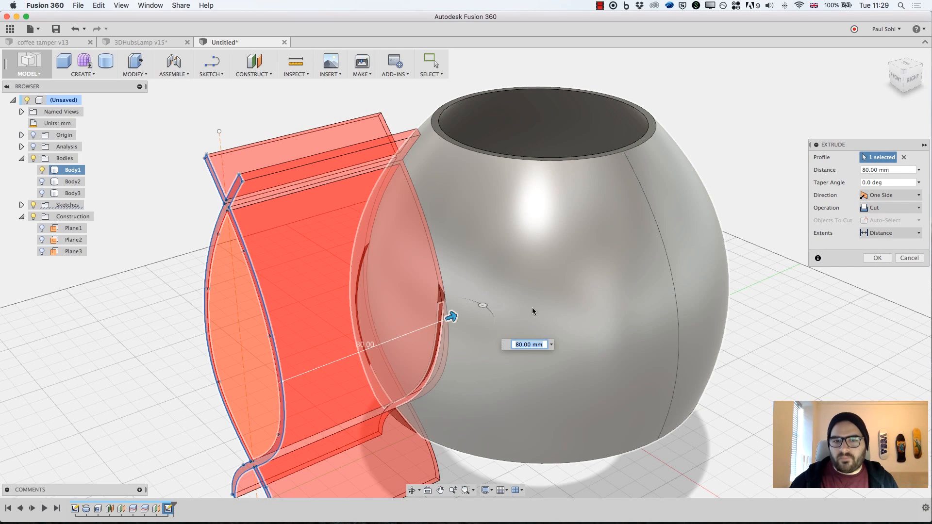
pyautogui.moveTo(457, 316); pyautogui.dragTo(511, 293)
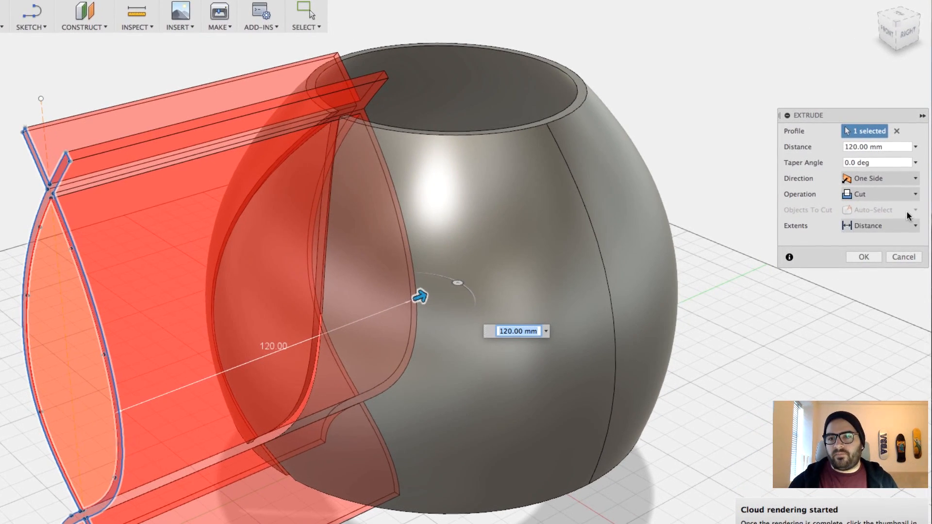
# Set the extrusion's operation to Intersect and create it, keeping only the strip shape within the shell wall
pyautogui.click(894, 198)
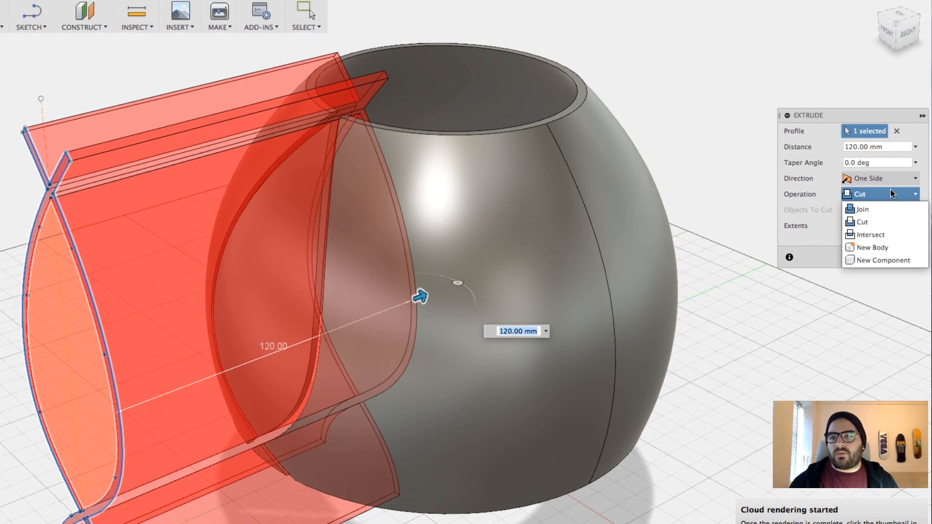
pyautogui.click(859, 235)
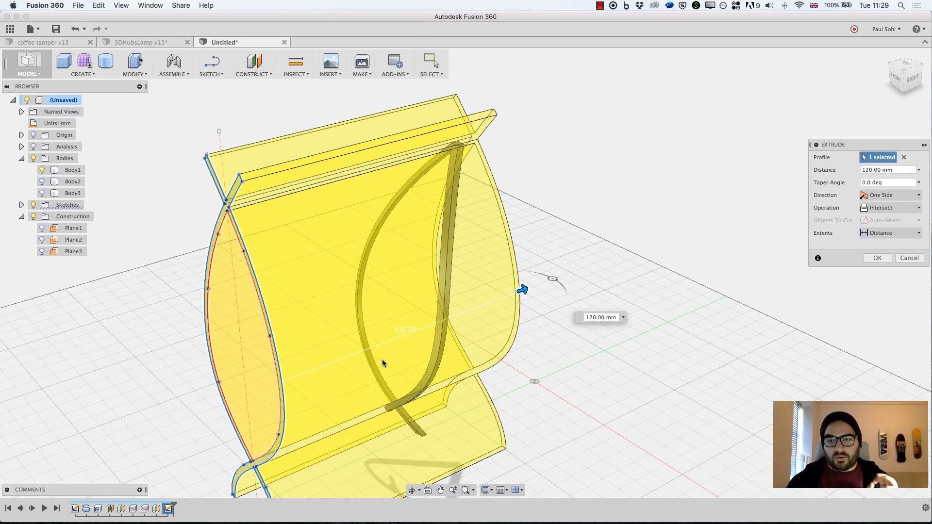
pyautogui.click(877, 261)
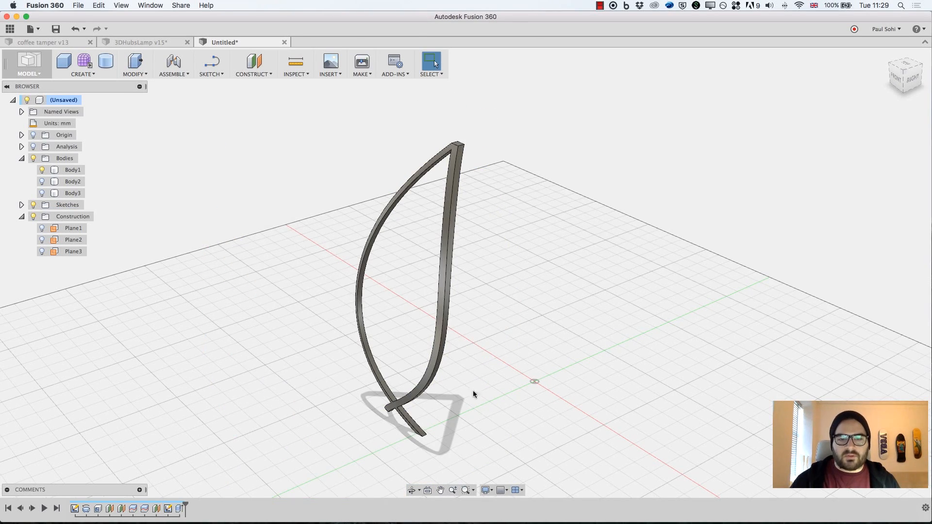
# Turn on the visibility of the lamp's top cap and base, Body2 and Body3
pyautogui.click(42, 193)
pyautogui.click(42, 181)
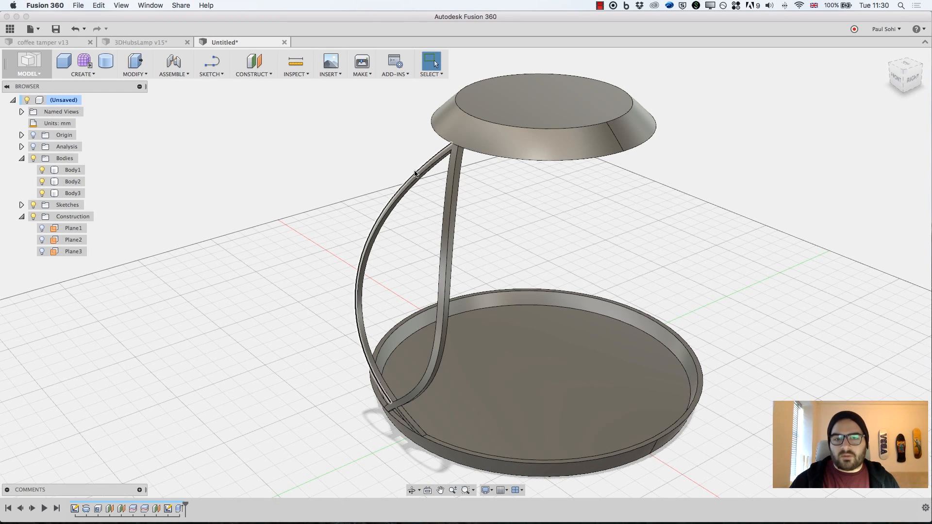
pyautogui.click(436, 389)
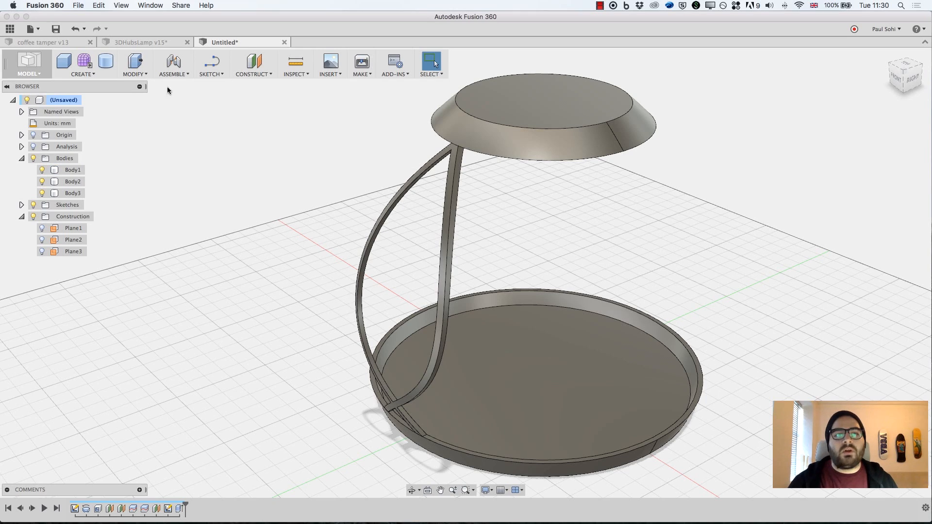
# Start a Circular Pattern of bodies and choose the curved crossing strip body as the object
pyautogui.click(90, 76)
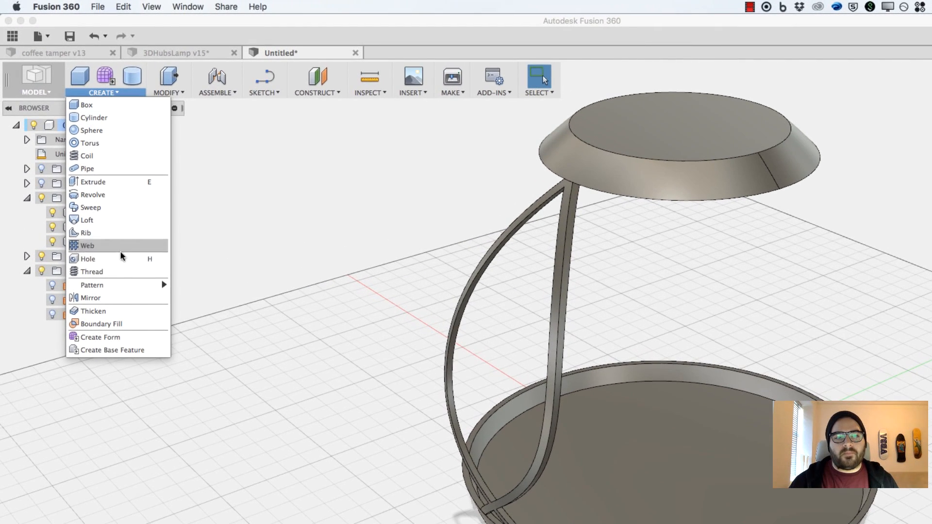
pyautogui.moveTo(101, 236)
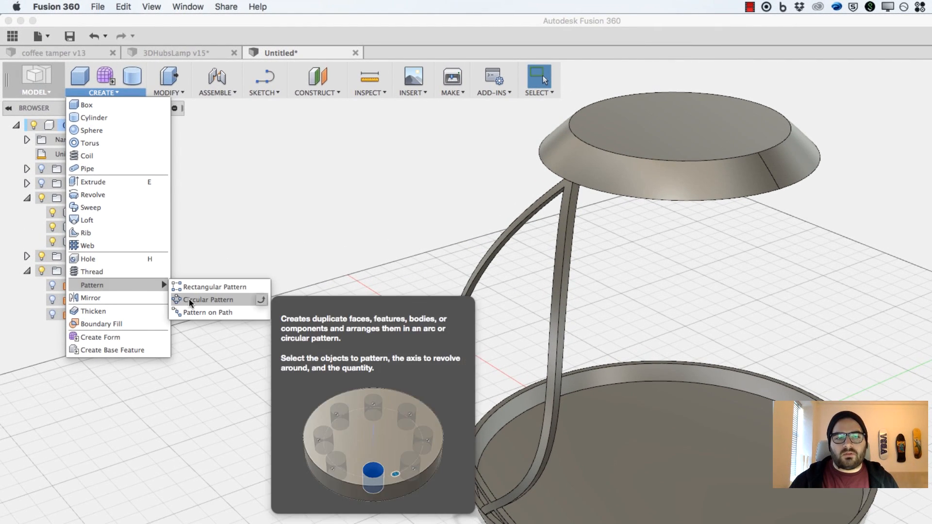
pyautogui.click(189, 300)
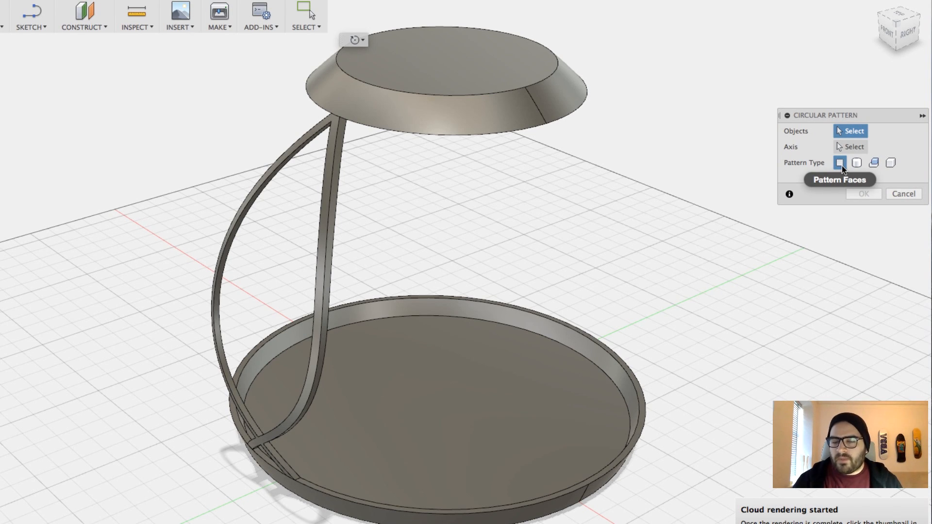
pyautogui.click(331, 127)
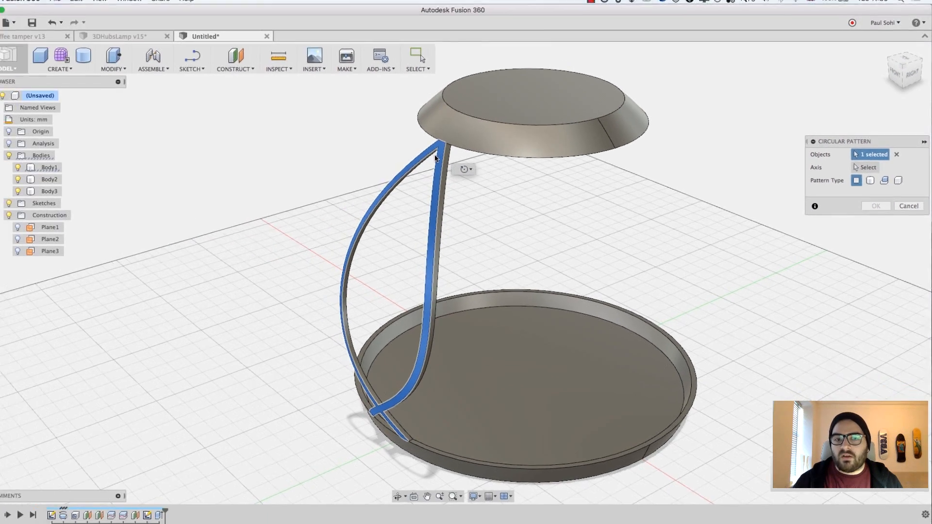
pyautogui.click(871, 184)
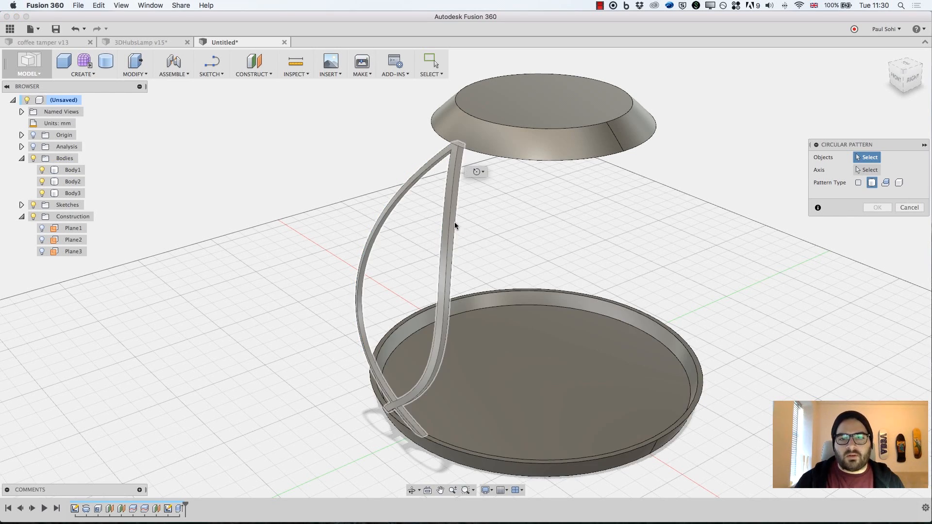
pyautogui.click(454, 227)
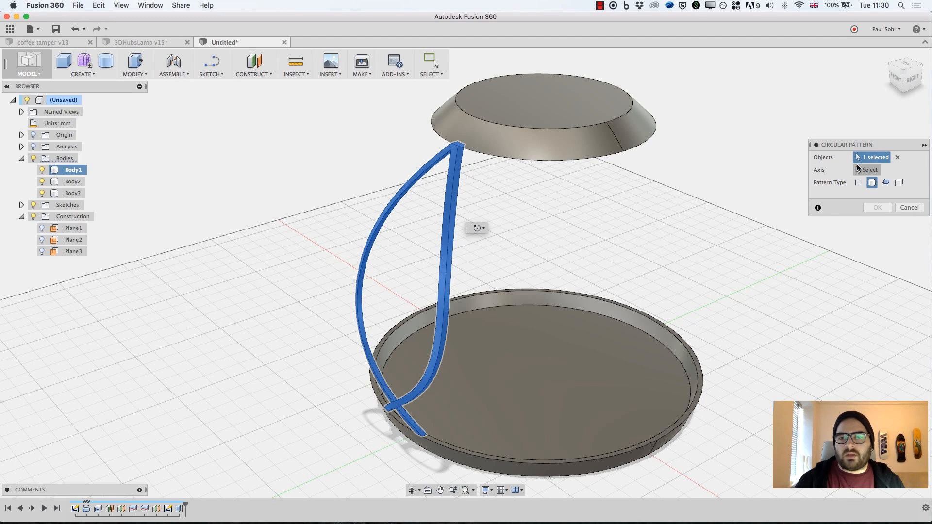
# Define the pattern axis with the base's inner circular edge in place of the vertical origin axis
pyautogui.click(858, 169)
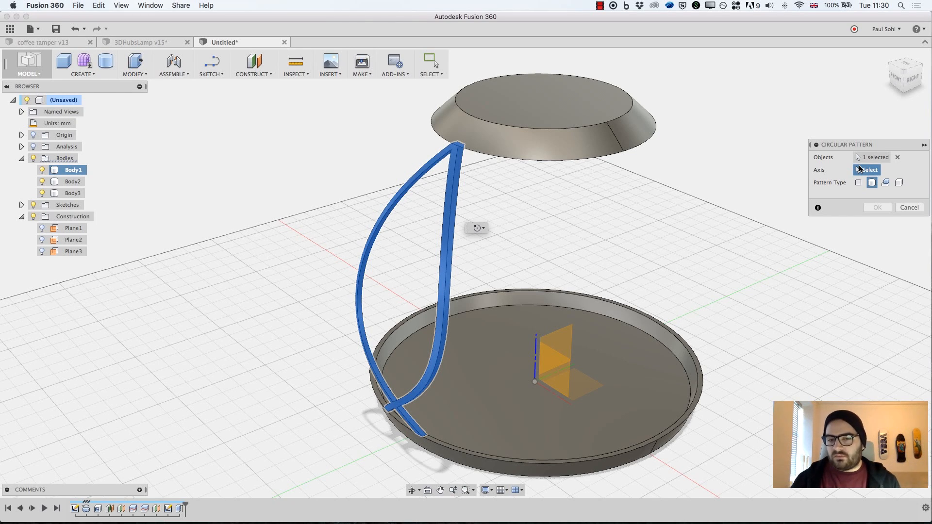
pyautogui.click(535, 352)
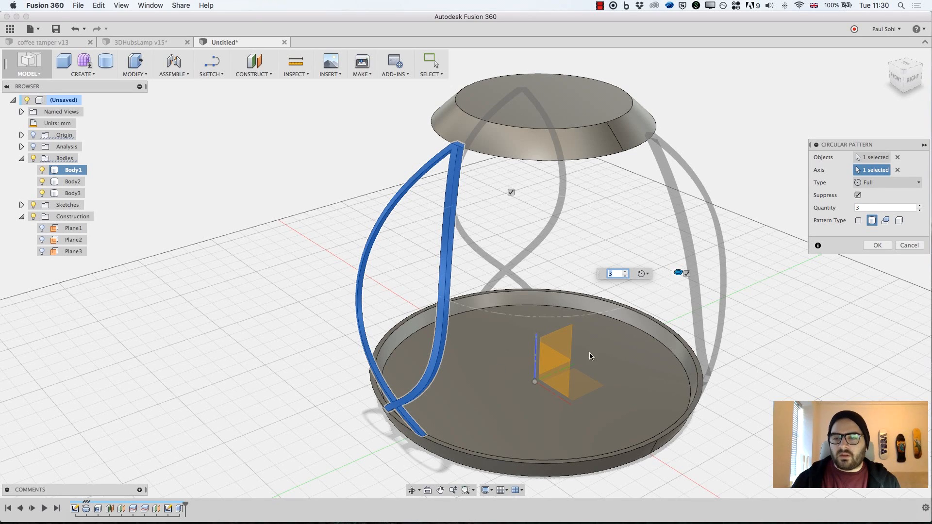
pyautogui.click(897, 169)
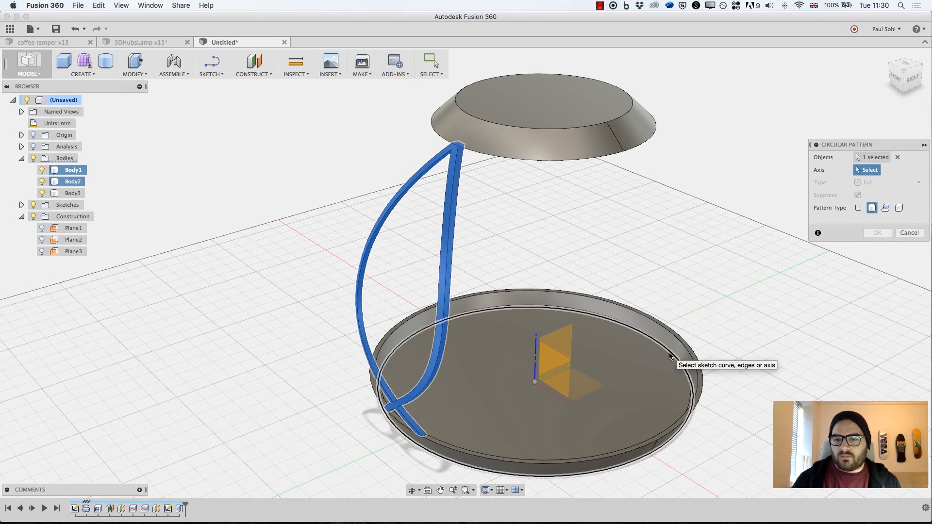
pyautogui.click(670, 356)
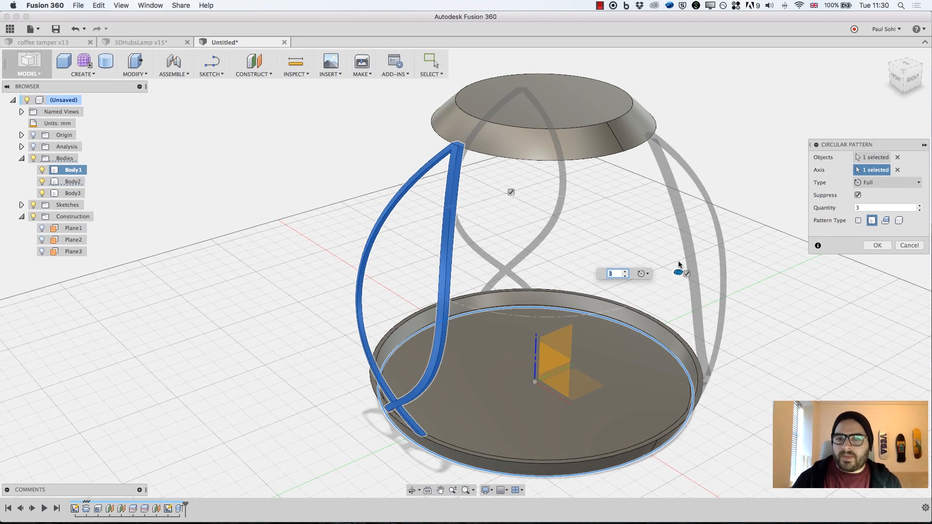
# Preview the full circular pattern of the strip with quantities of 8 and 15
pyautogui.moveTo(902, 71)
pyautogui.mouseDown()
pyautogui.moveTo(858, 80)
pyautogui.moveTo(867, 79)
pyautogui.mouseUp()
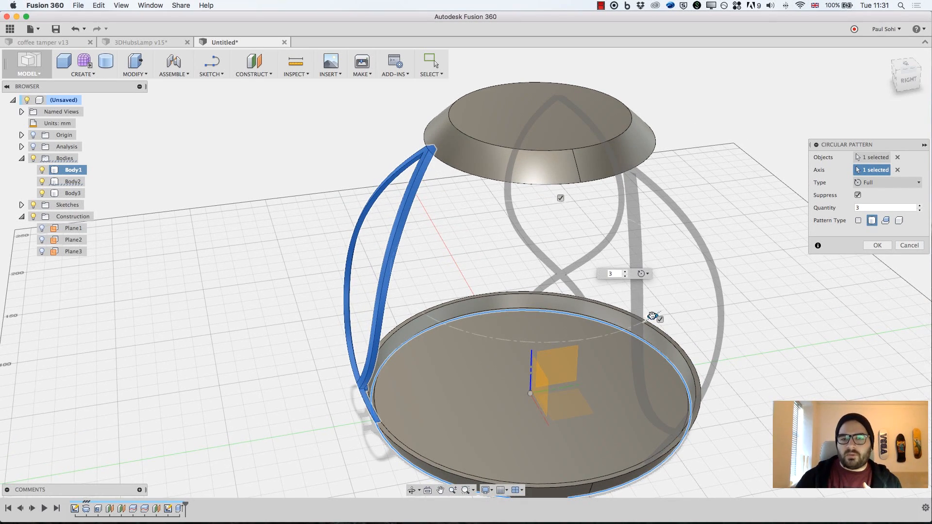
pyautogui.moveTo(652, 316); pyautogui.dragTo(424, 313)
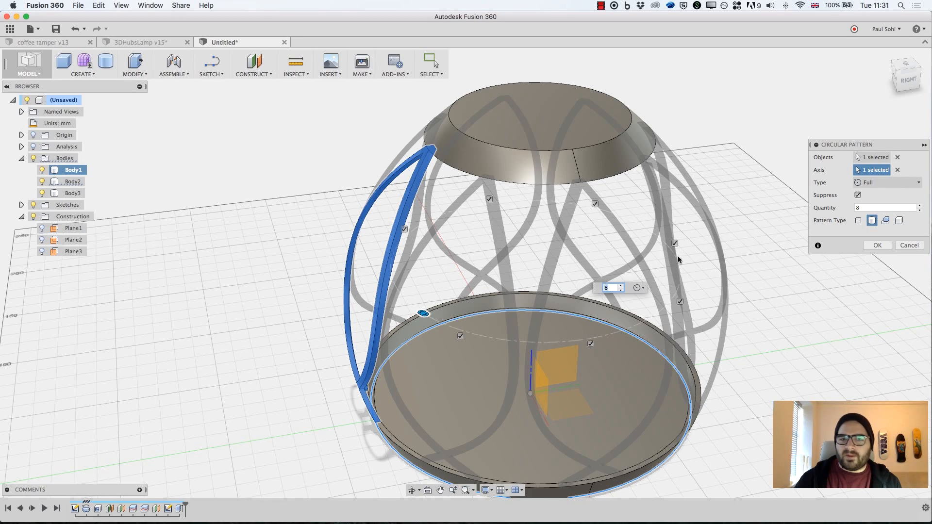
pyautogui.moveTo(906, 71)
pyautogui.mouseDown()
pyautogui.moveTo(875, 56)
pyautogui.moveTo(887, 60)
pyautogui.mouseUp()
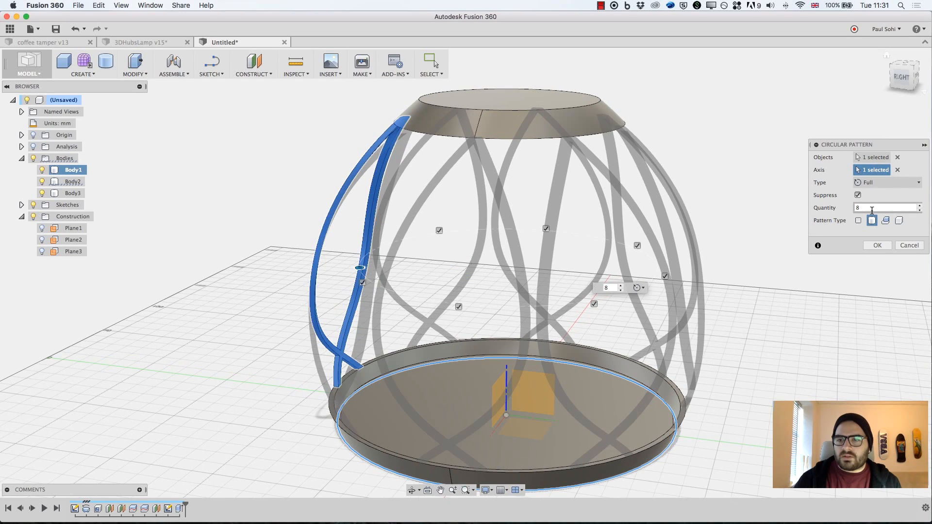
pyautogui.click(872, 208)
pyautogui.write('15')
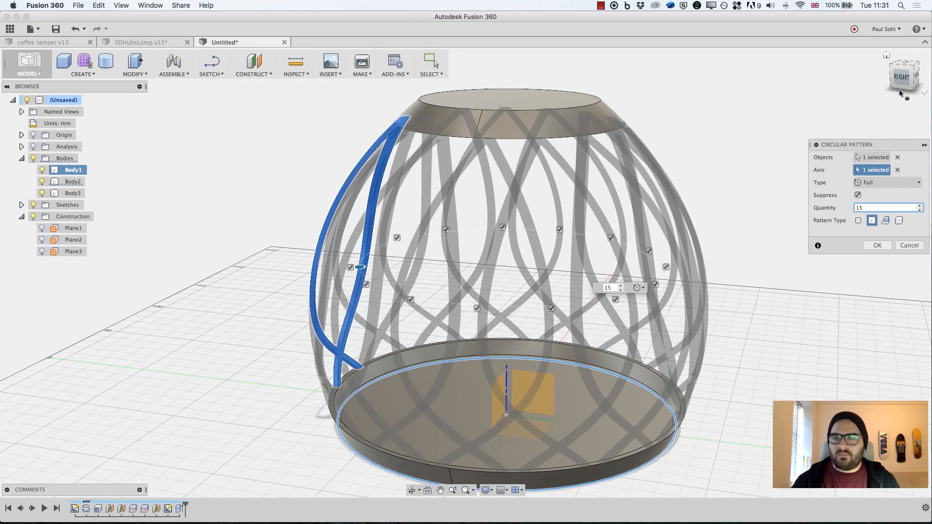
# Set the pattern quantity to 20 and create the full circular pattern around the lamp
pyautogui.moveTo(906, 90); pyautogui.dragTo(2, 79)
pyautogui.moveTo(930, 79); pyautogui.dragTo(909, 83)
pyautogui.click(871, 208)
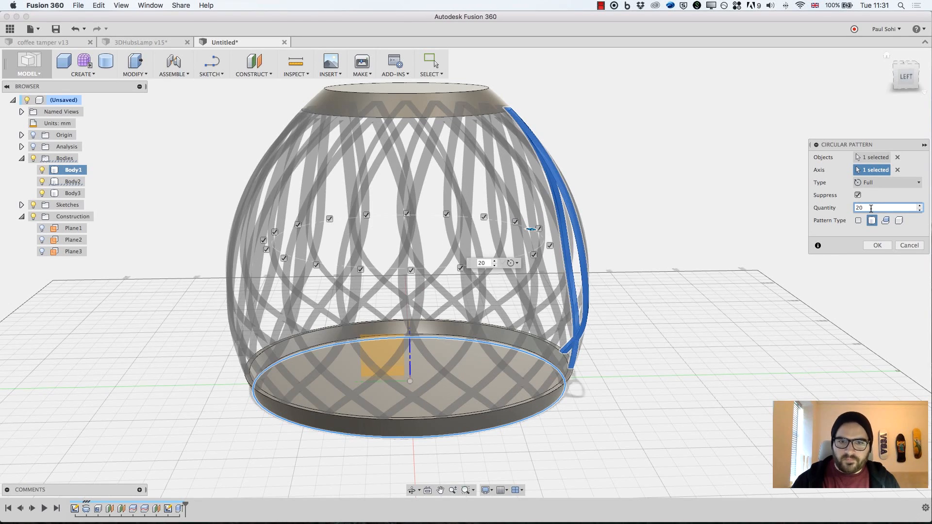
pyautogui.click(875, 245)
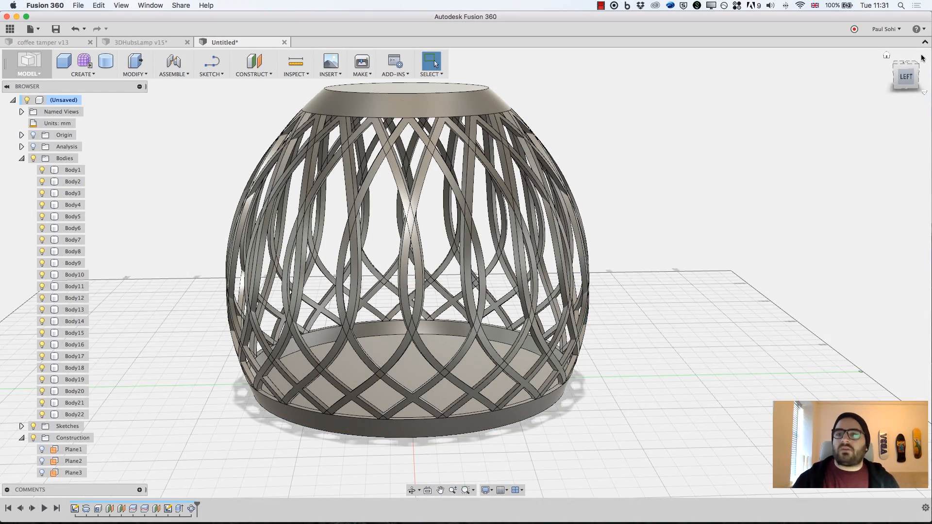
# Edit the circular pattern feature and set its quantity to 25
pyautogui.moveTo(914, 79)
pyautogui.mouseDown()
pyautogui.moveTo(931, 74)
pyautogui.moveTo(921, 92)
pyautogui.moveTo(914, 73)
pyautogui.mouseUp()
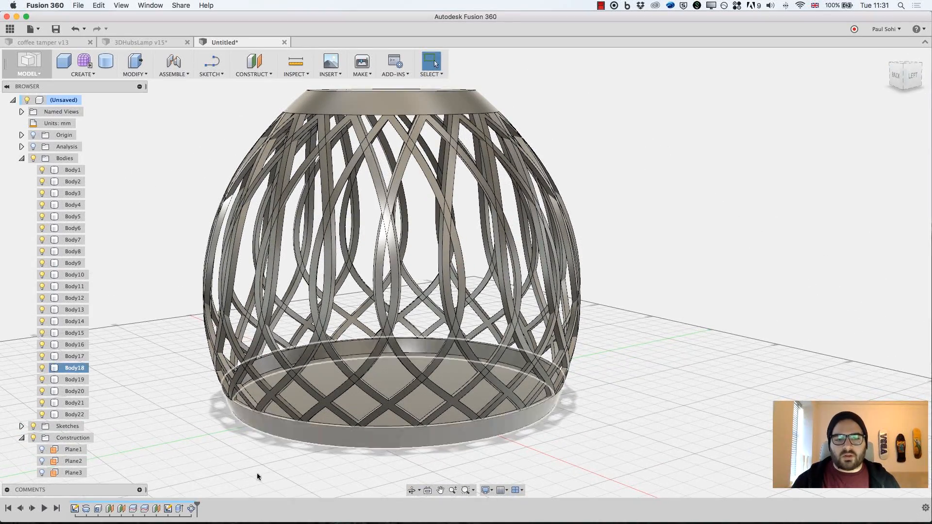
pyautogui.doubleClick(193, 509)
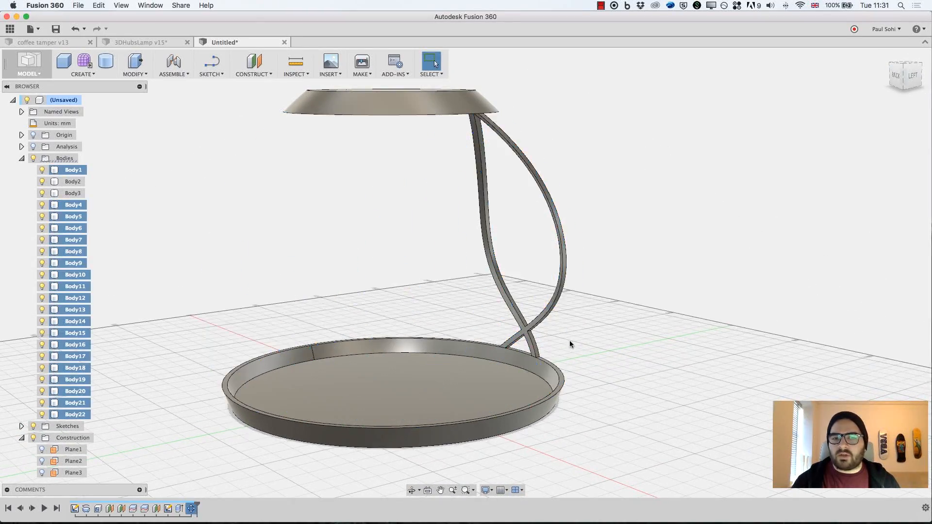
pyautogui.click(870, 207)
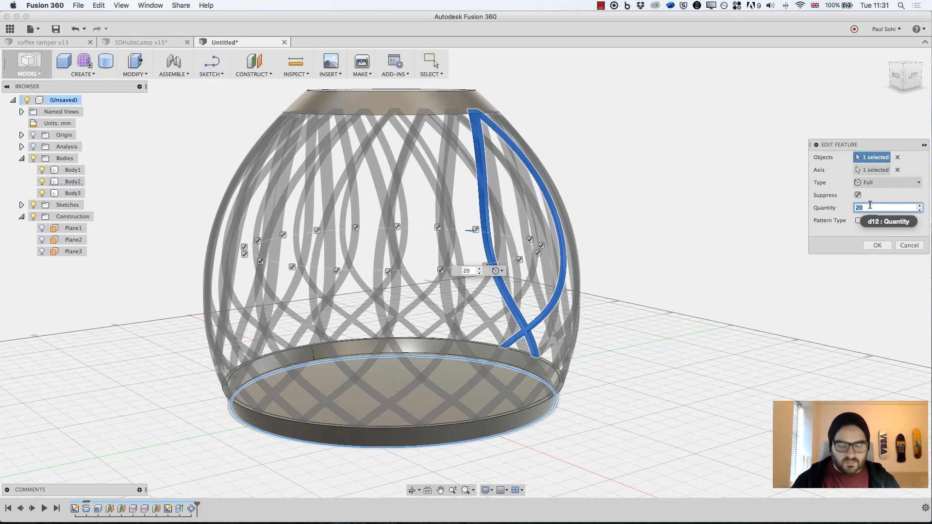
pyautogui.write('25')
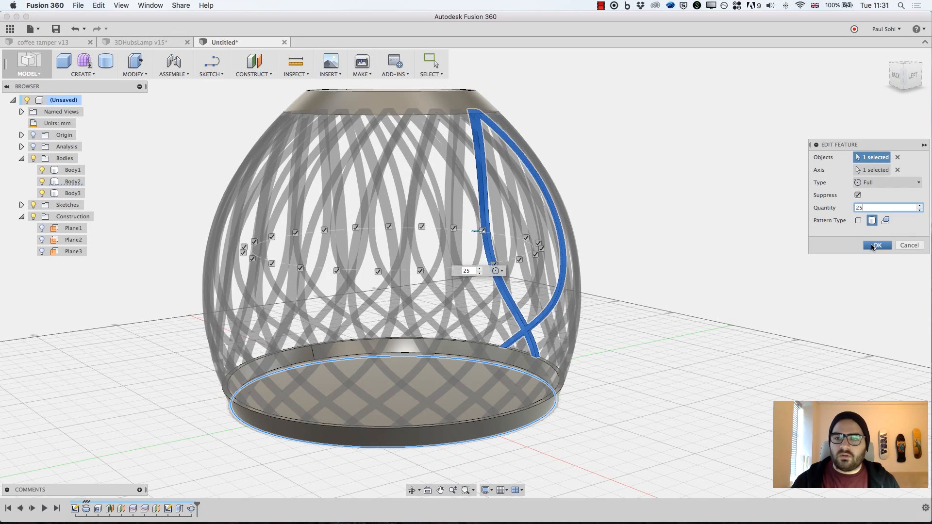
pyautogui.press('Return')
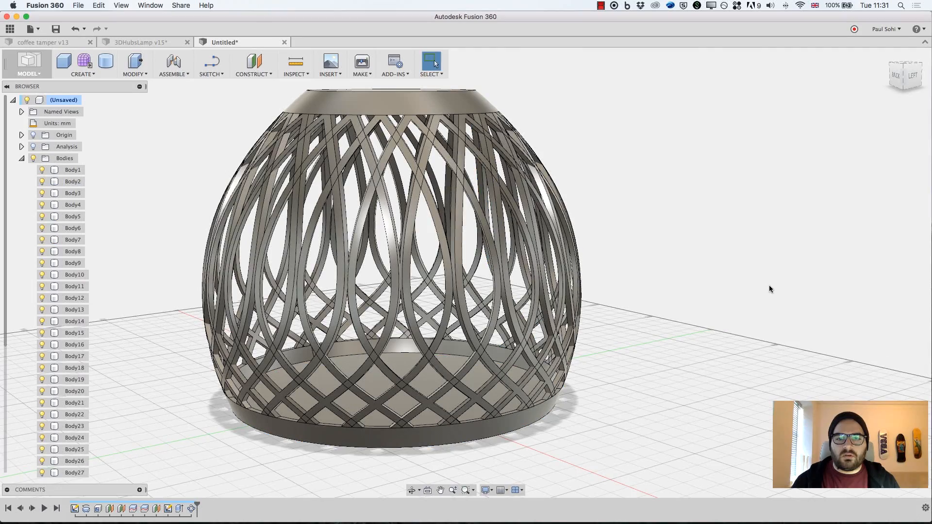
pyautogui.moveTo(898, 77)
pyautogui.mouseDown()
pyautogui.moveTo(917, 75)
pyautogui.moveTo(916, 90)
pyautogui.mouseUp()
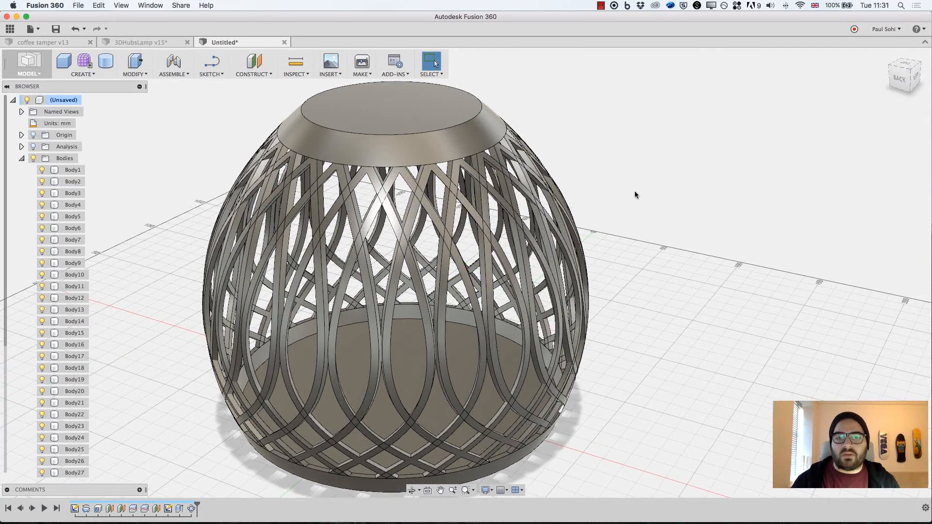
pyautogui.moveTo(634, 191); pyautogui.dragTo(703, 164, button='middle')
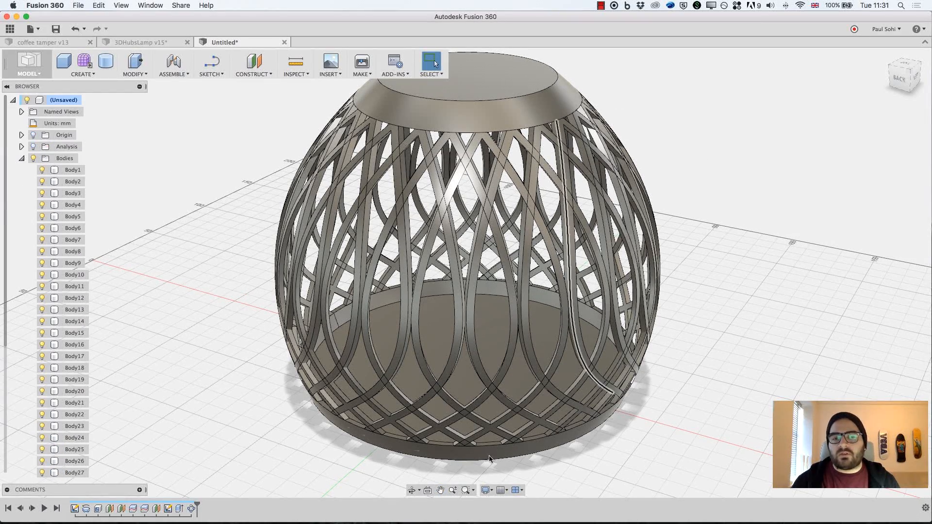
pyautogui.scroll(-1, 488, 471)
pyautogui.scroll(-2, 487, 472)
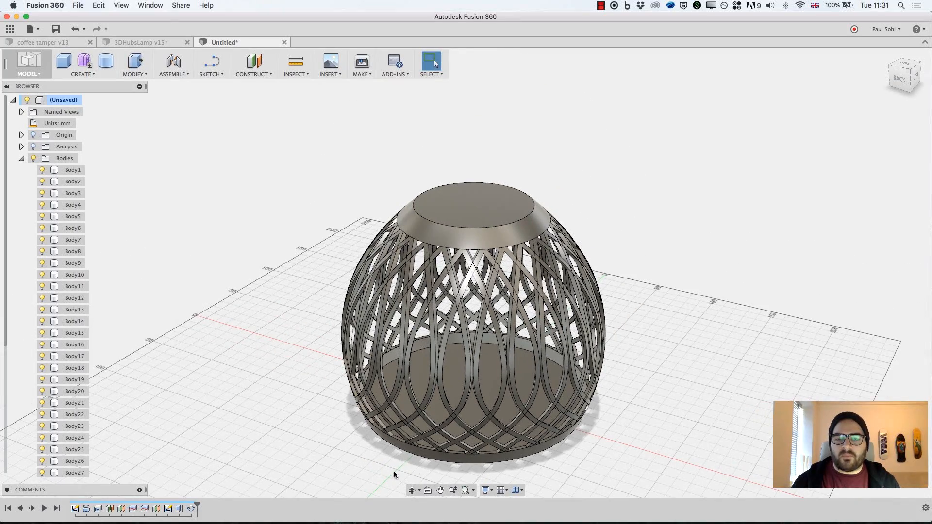
# Highlight two of the patterned strips in the body list to inspect them as separate bodies
pyautogui.scroll(1, 371, 460)
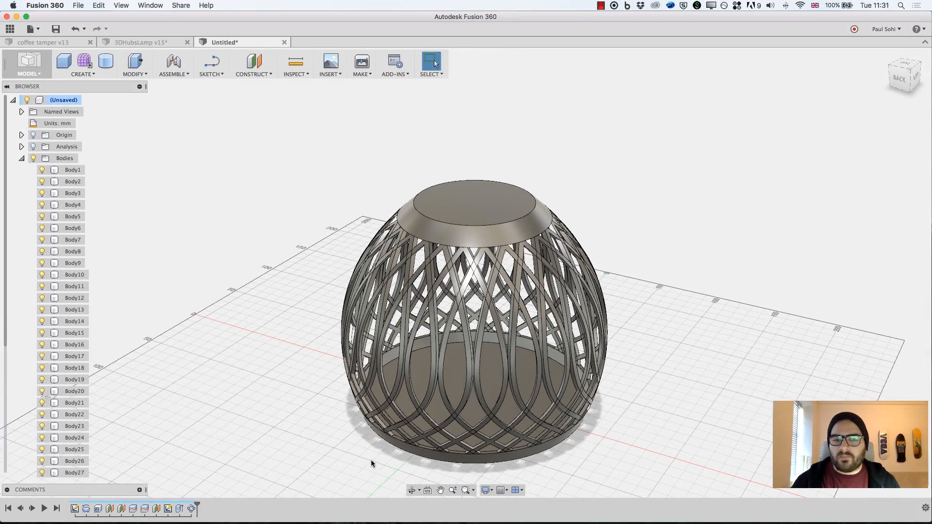
pyautogui.click(83, 333)
pyautogui.scroll(-1, 77, 391)
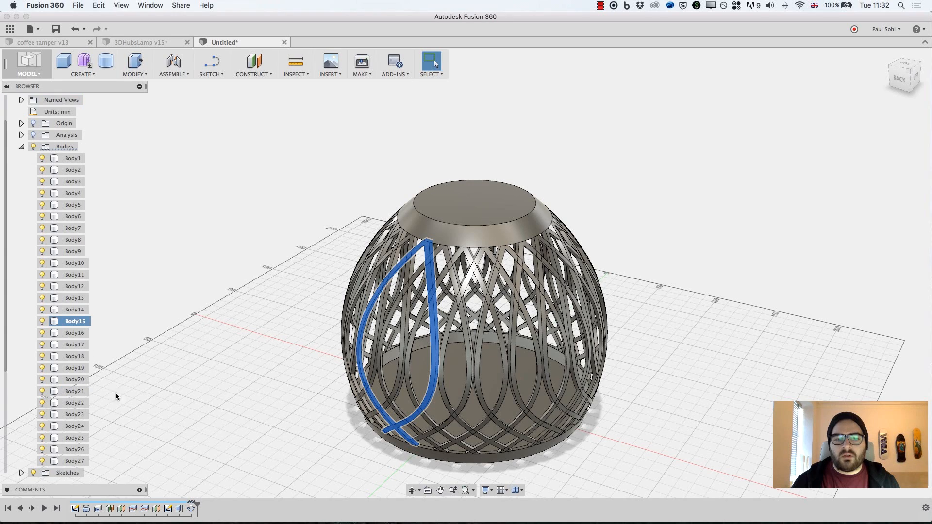
pyautogui.click(69, 382)
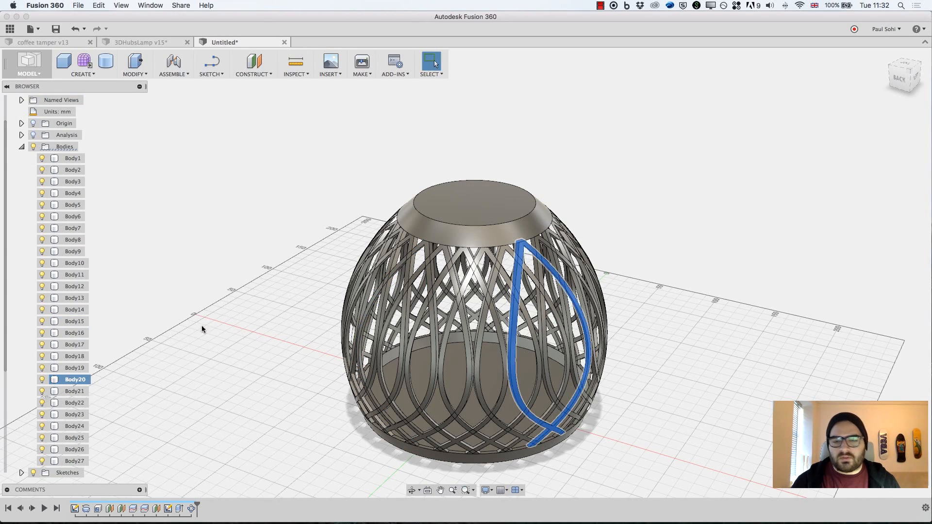
pyautogui.click(321, 249)
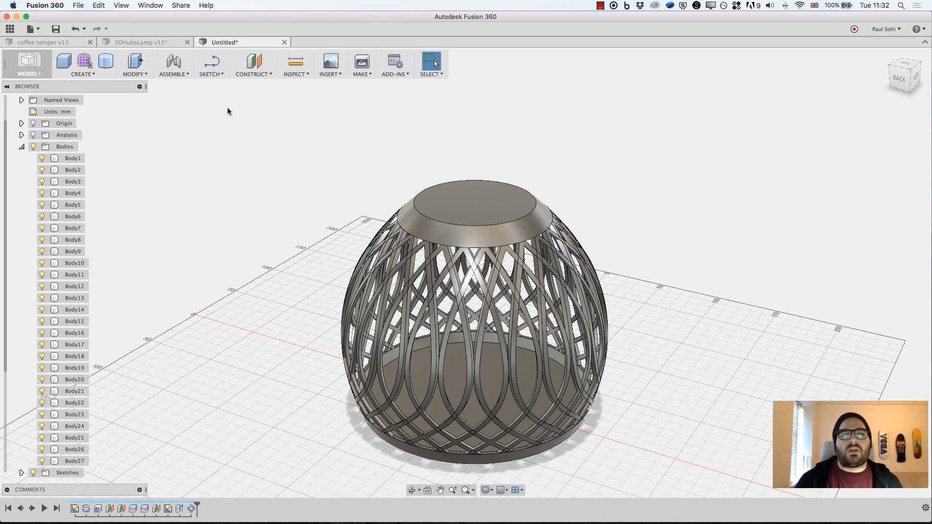
# Combine the cap as target body with the base and all lattice strips as tool bodies, using Join without keeping the tools
pyautogui.click(129, 73)
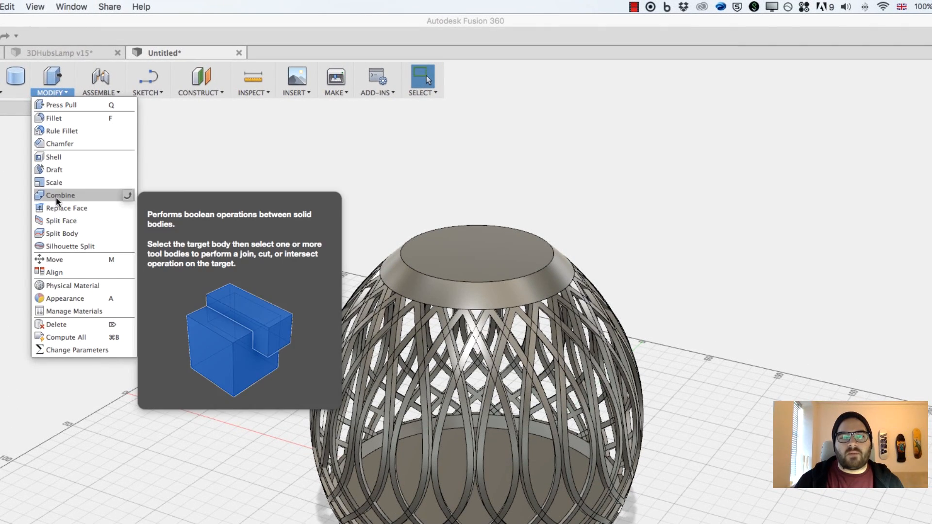
pyautogui.click(56, 196)
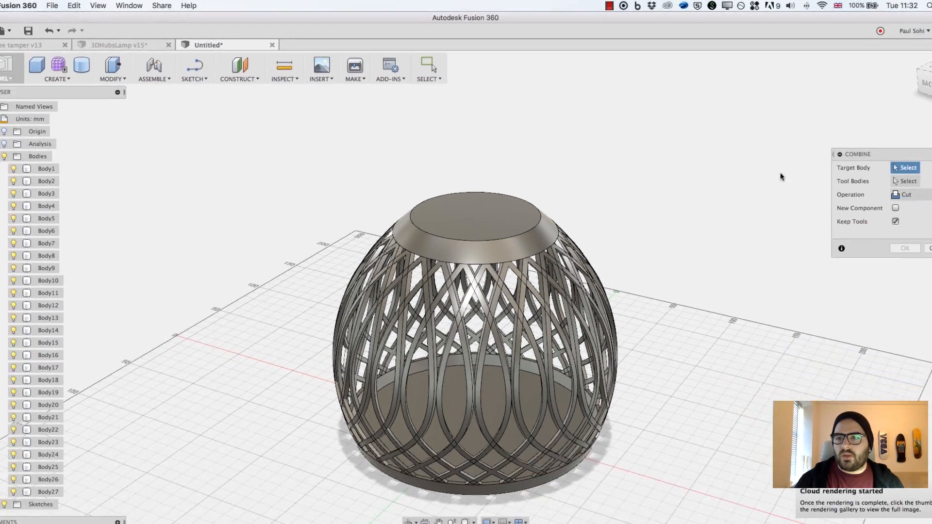
pyautogui.click(868, 184)
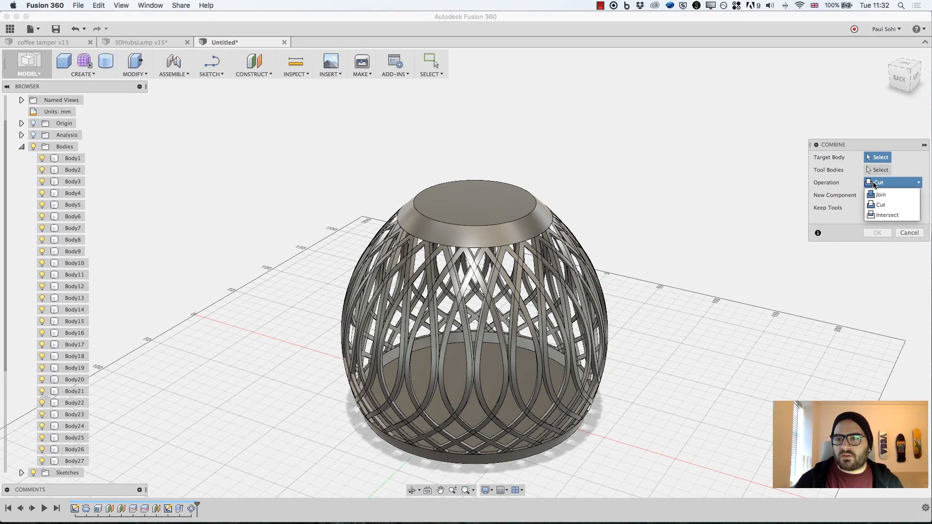
pyautogui.click(874, 195)
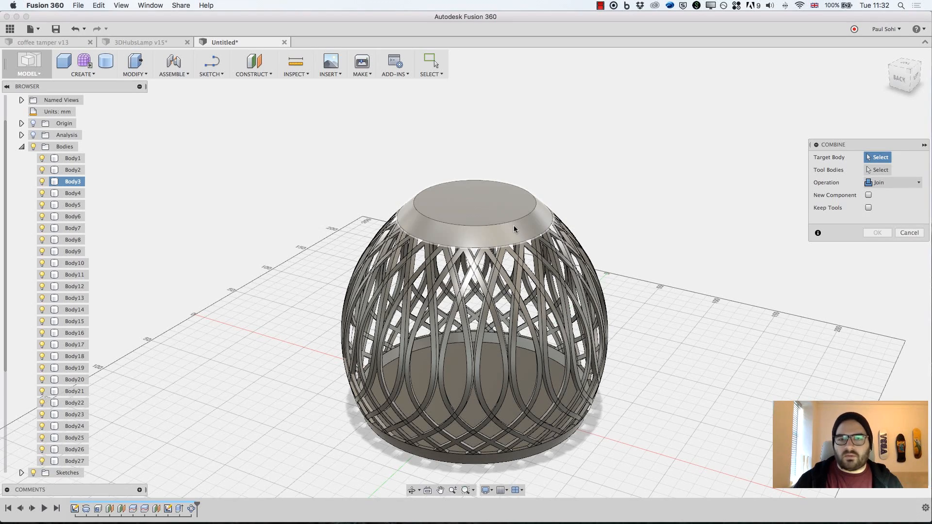
pyautogui.click(542, 219)
pyautogui.moveTo(896, 77); pyautogui.dragTo(890, 58)
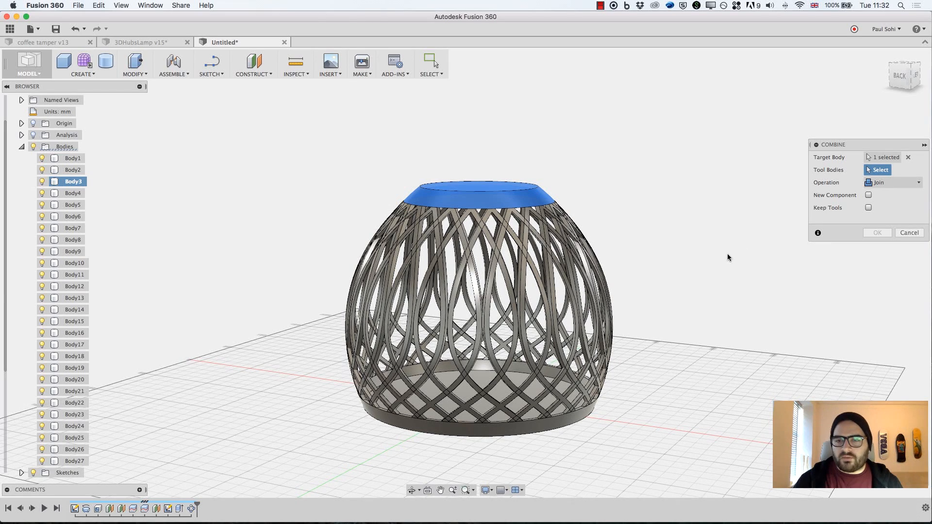
pyautogui.moveTo(685, 273); pyautogui.dragTo(266, 441)
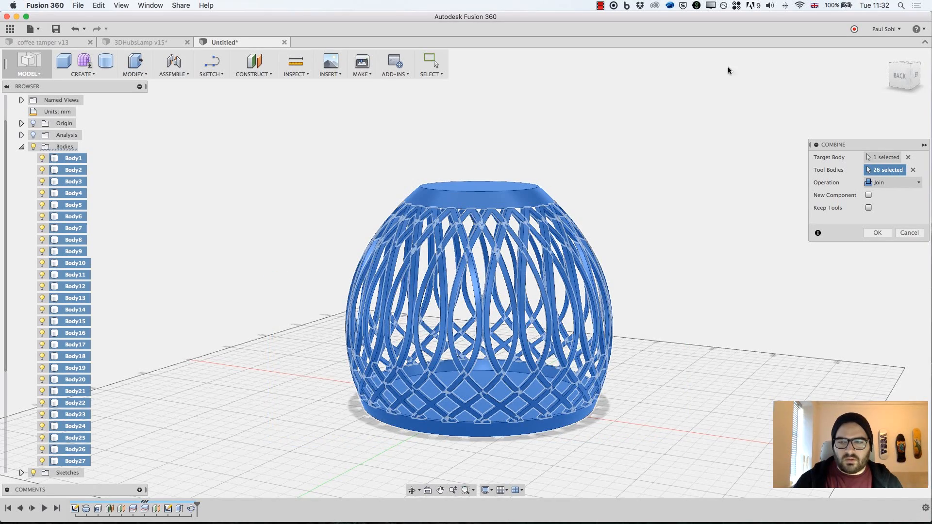
pyautogui.moveTo(915, 71)
pyautogui.mouseDown()
pyautogui.moveTo(874, 78)
pyautogui.moveTo(891, 68)
pyautogui.moveTo(910, 72)
pyautogui.mouseUp()
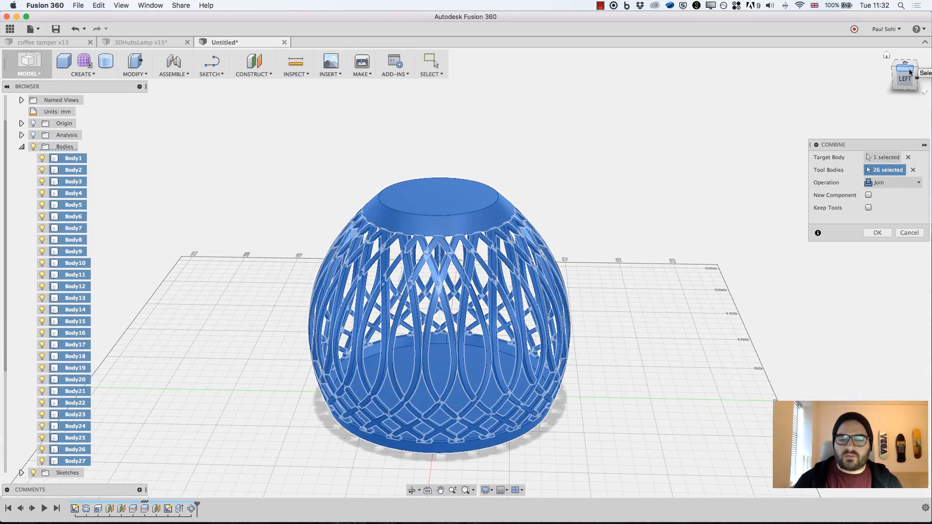
pyautogui.click(877, 233)
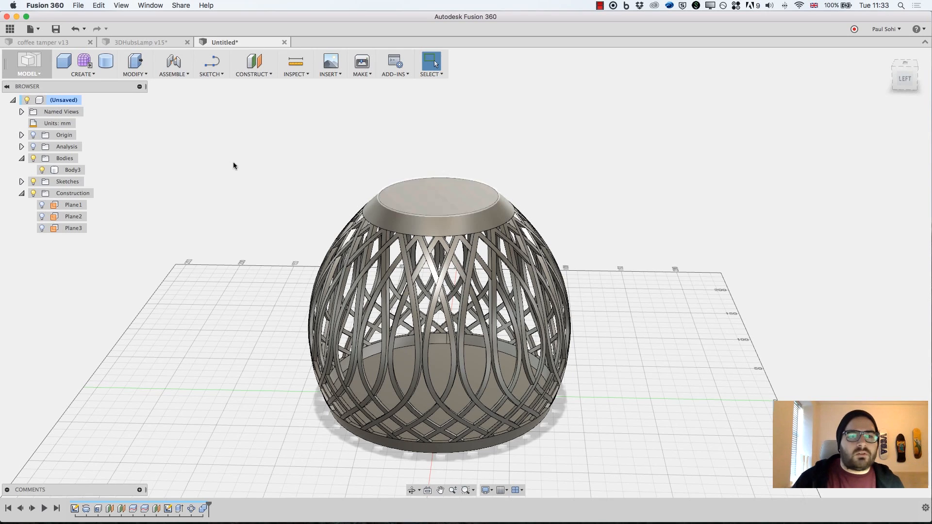
# Highlight the combined lamp body and inspect it from below and above
pyautogui.click(73, 170)
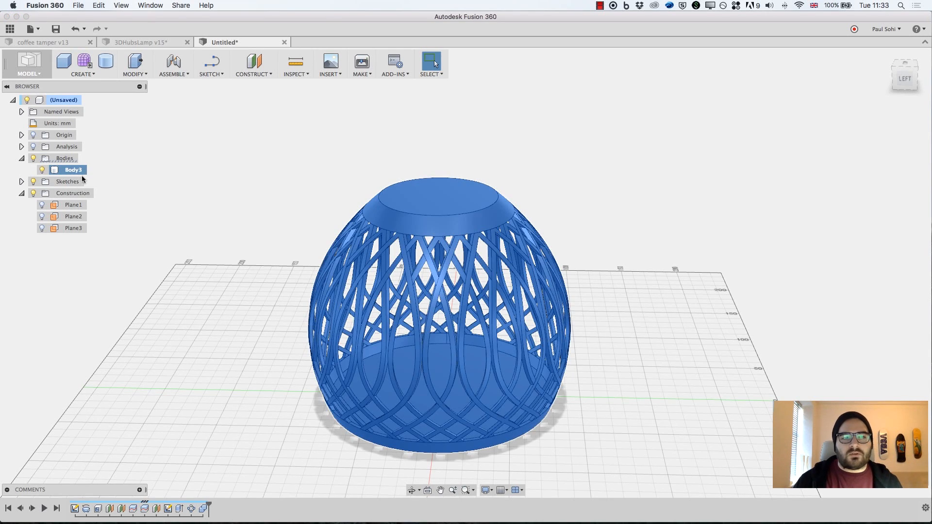
pyautogui.press('Escape')
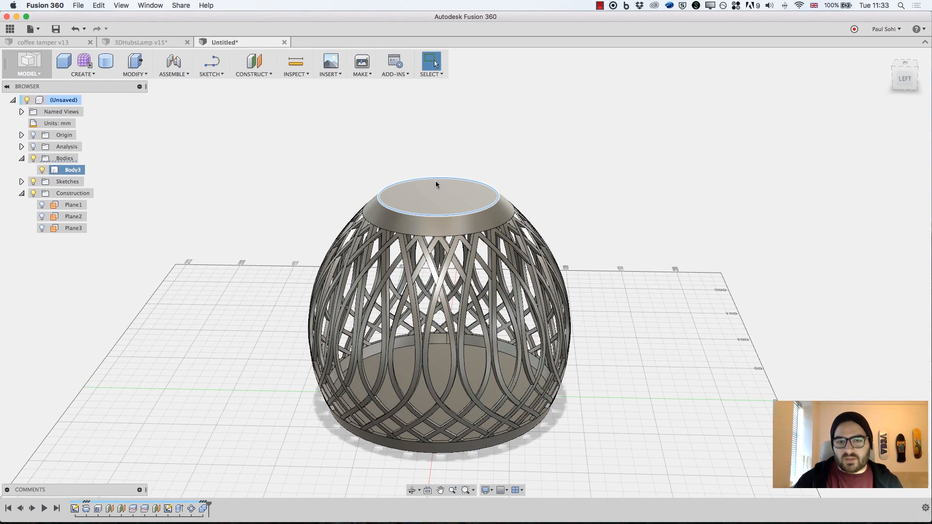
pyautogui.click(917, 80)
pyautogui.moveTo(906, 74); pyautogui.dragTo(905, 42)
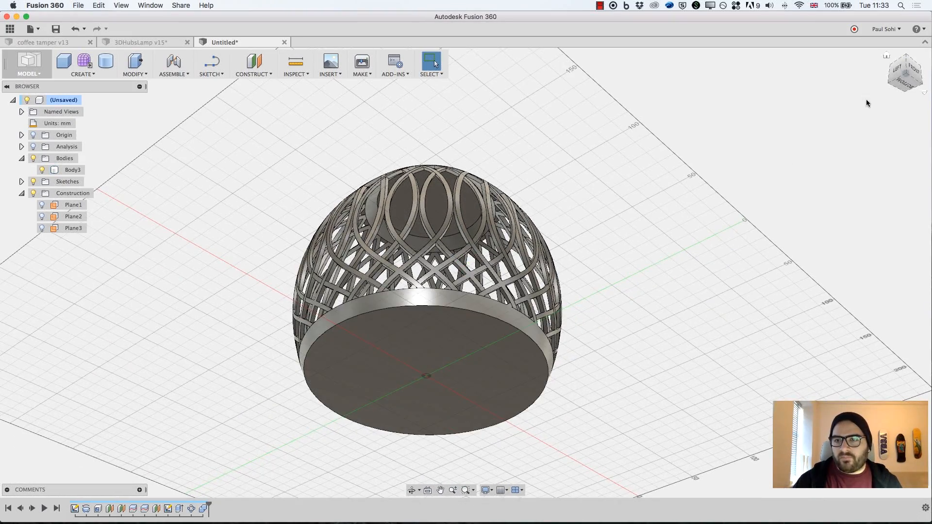
pyautogui.click(893, 77)
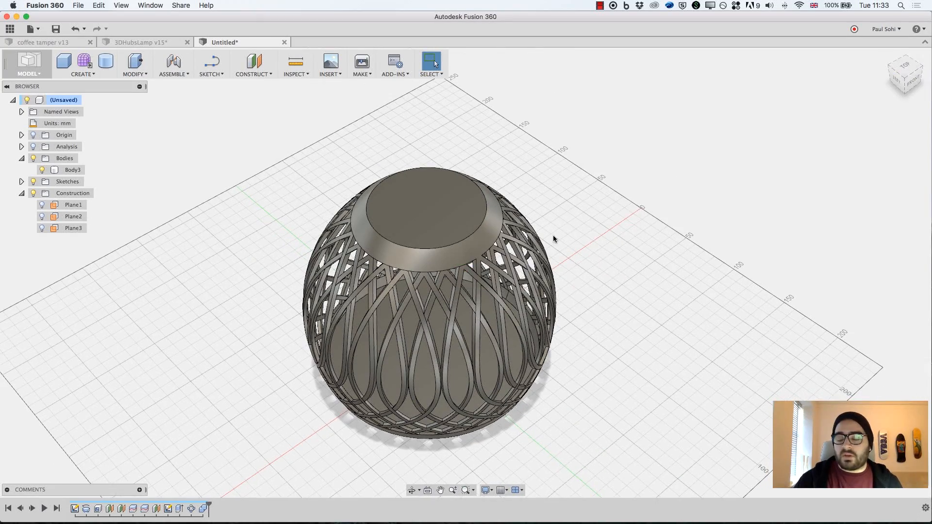
# Place a simple hole on the cap's flat top face and check its preview from the side and above
pyautogui.scroll(3, 237, 459)
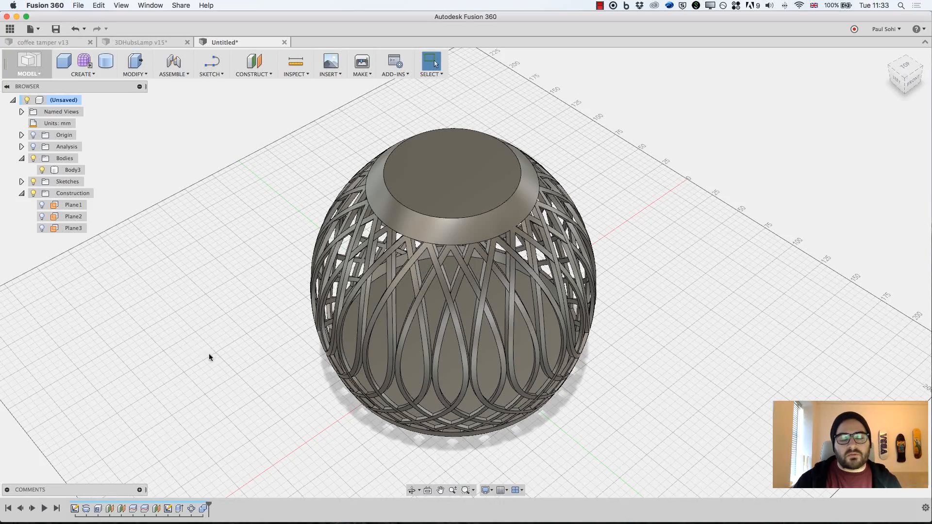
pyautogui.click(82, 72)
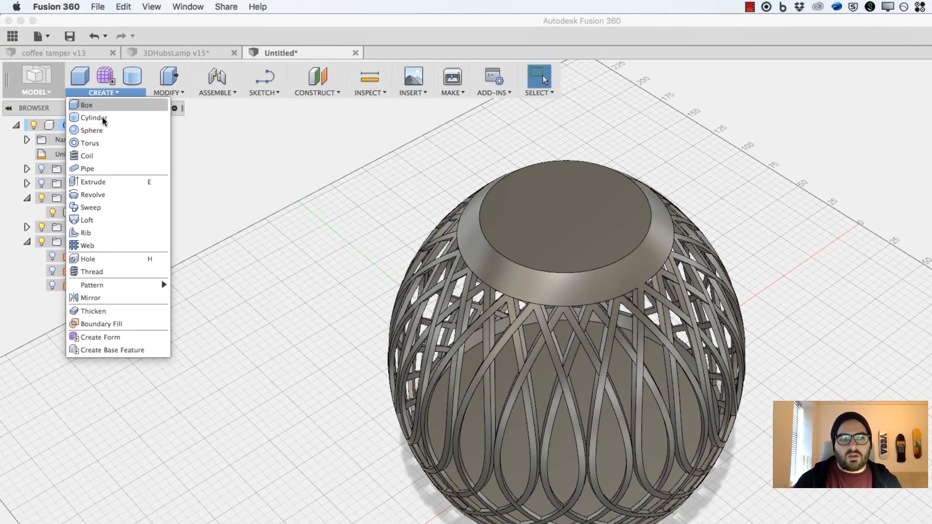
pyautogui.click(98, 261)
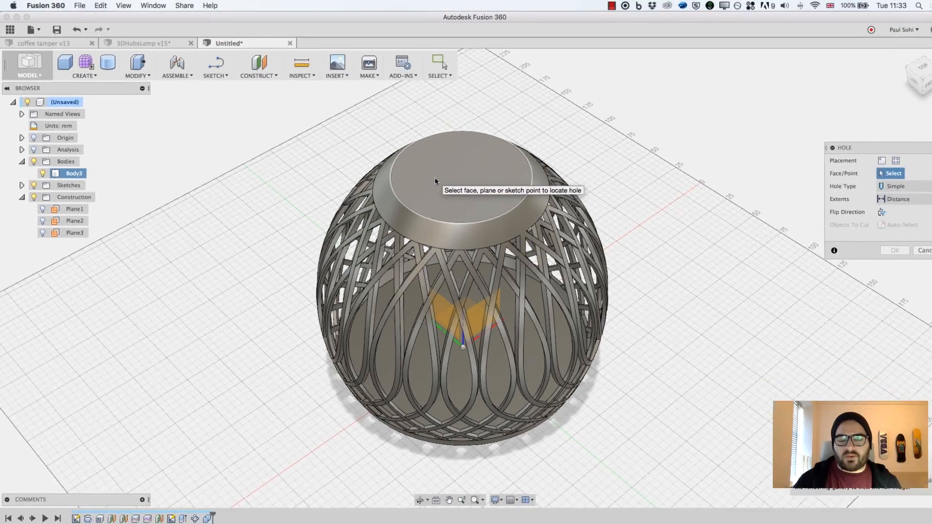
pyautogui.click(533, 218)
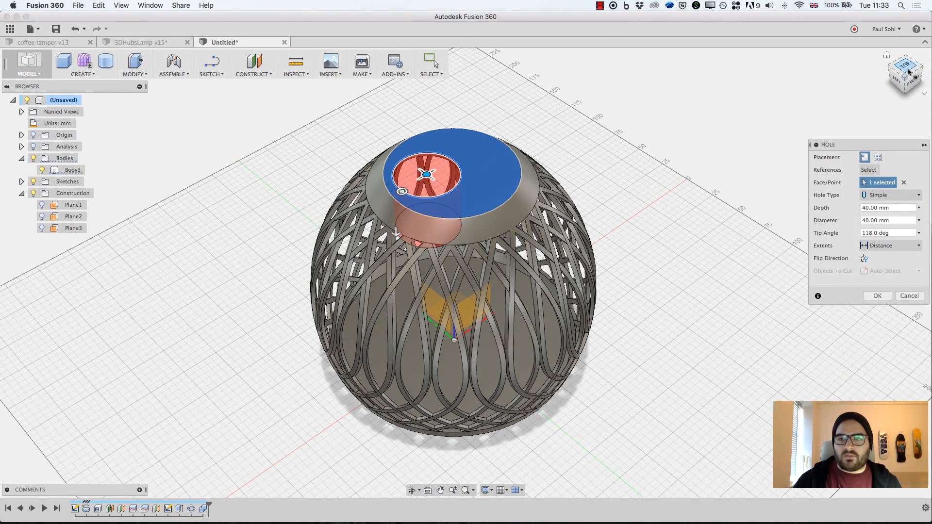
pyautogui.moveTo(907, 74); pyautogui.dragTo(912, 42)
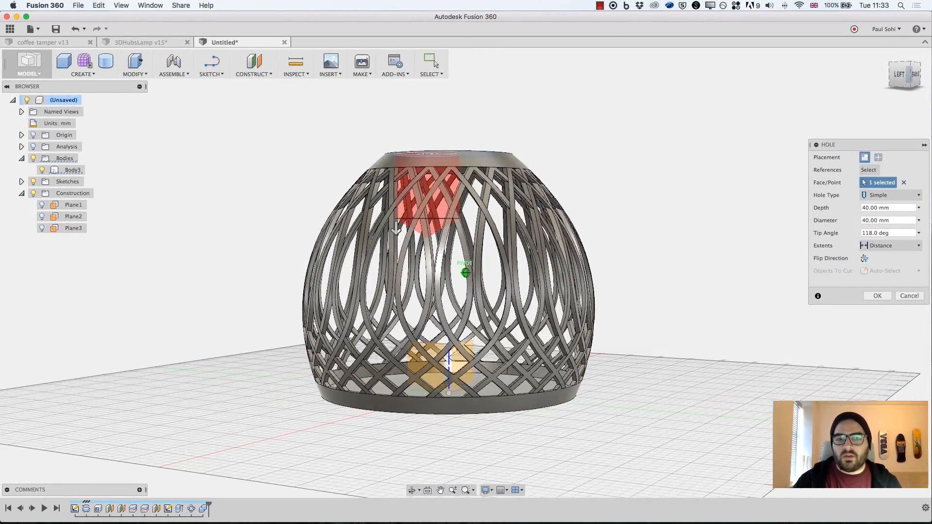
pyautogui.scroll(5, 385, 233)
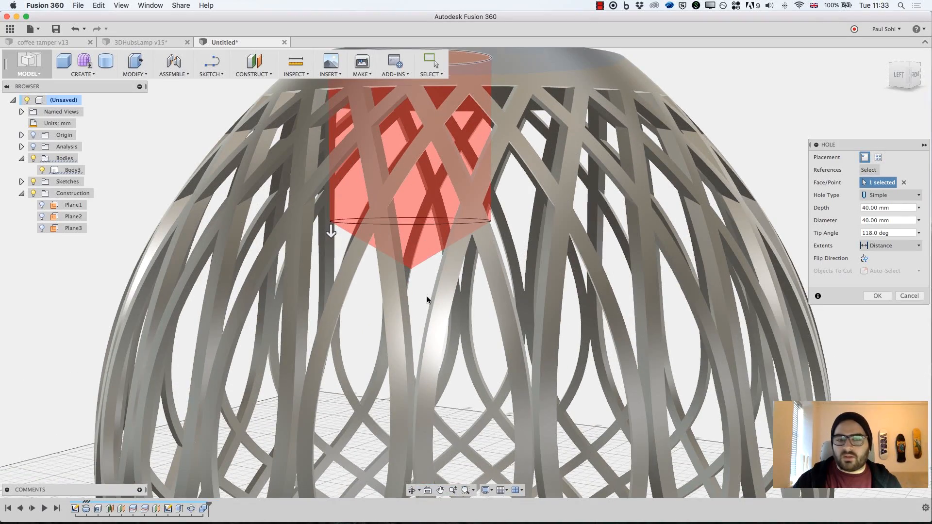
pyautogui.scroll(-5, 428, 298)
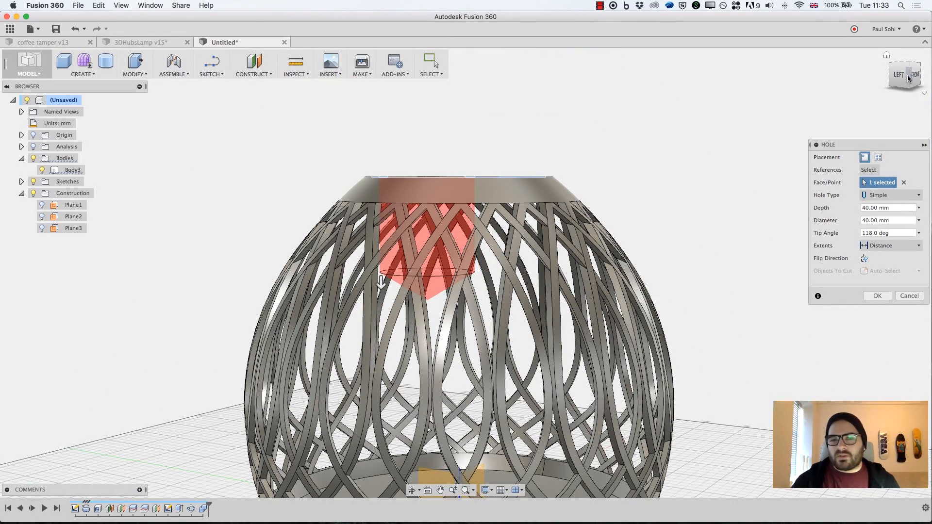
pyautogui.moveTo(909, 77); pyautogui.dragTo(895, 86)
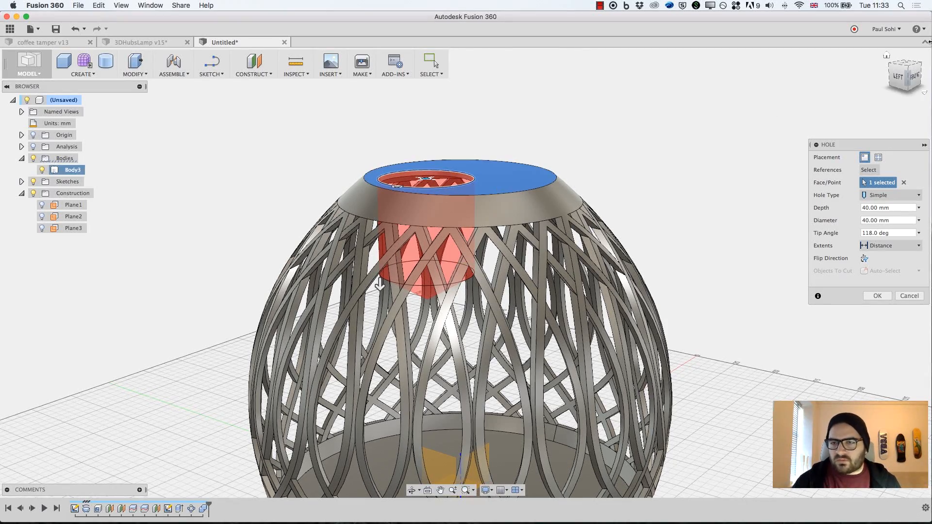
pyautogui.moveTo(908, 78); pyautogui.dragTo(880, 112)
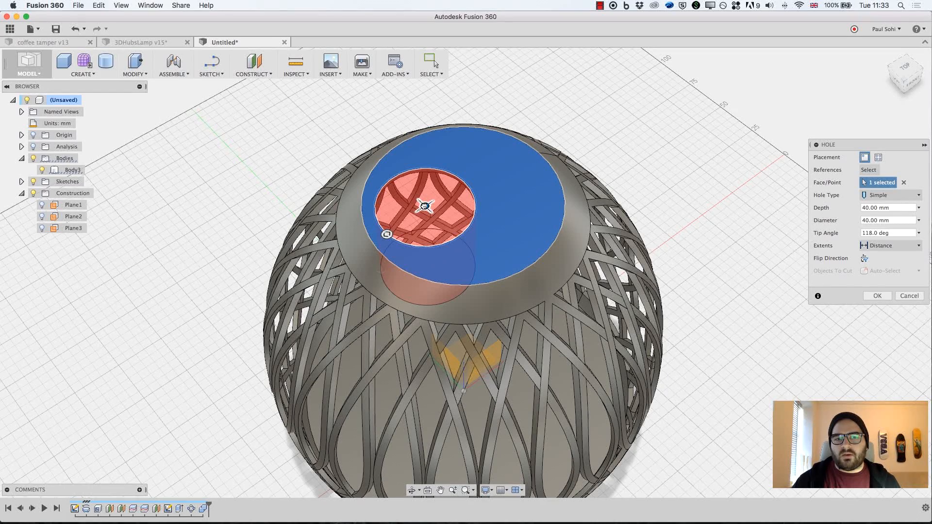
# Move the hole to the centre of the cap's top face, set its diameter to 46 mm and create it
pyautogui.moveTo(425, 206); pyautogui.dragTo(433, 208)
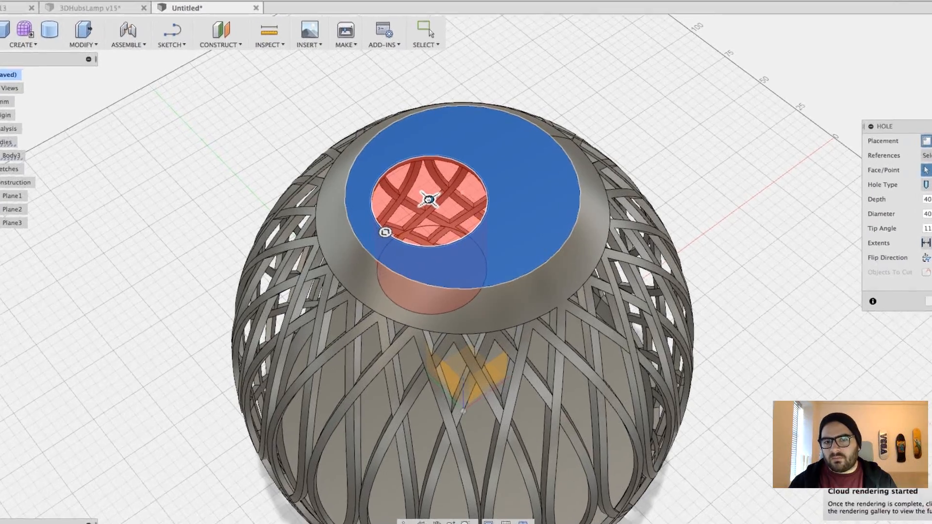
pyautogui.moveTo(425, 194); pyautogui.dragTo(459, 187)
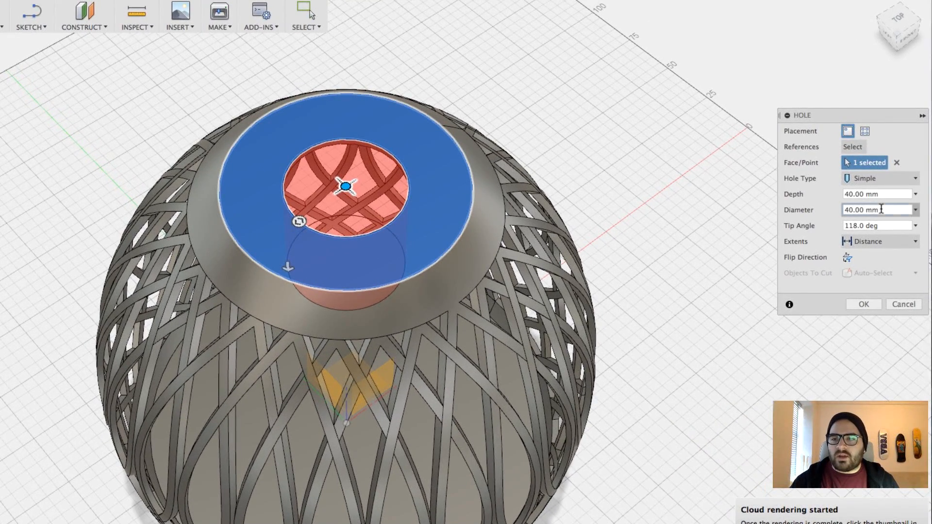
pyautogui.click(881, 210)
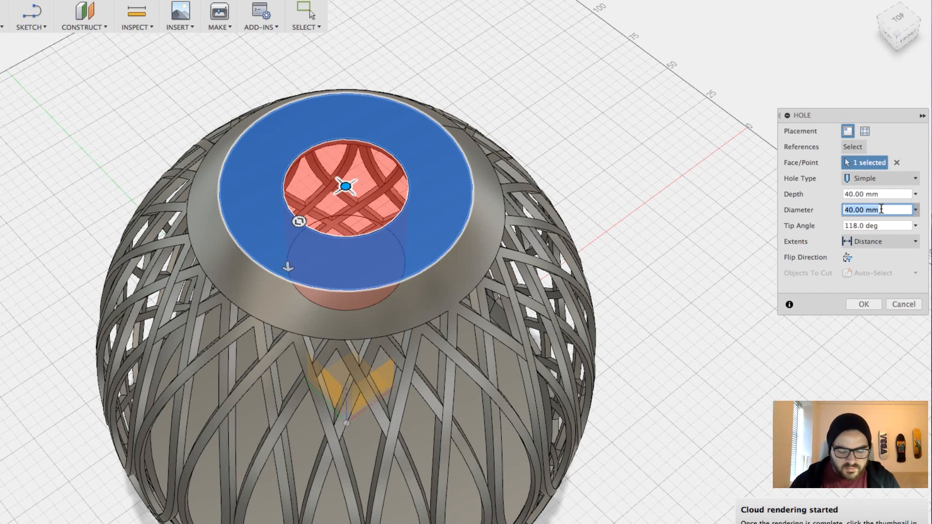
pyautogui.write('46')
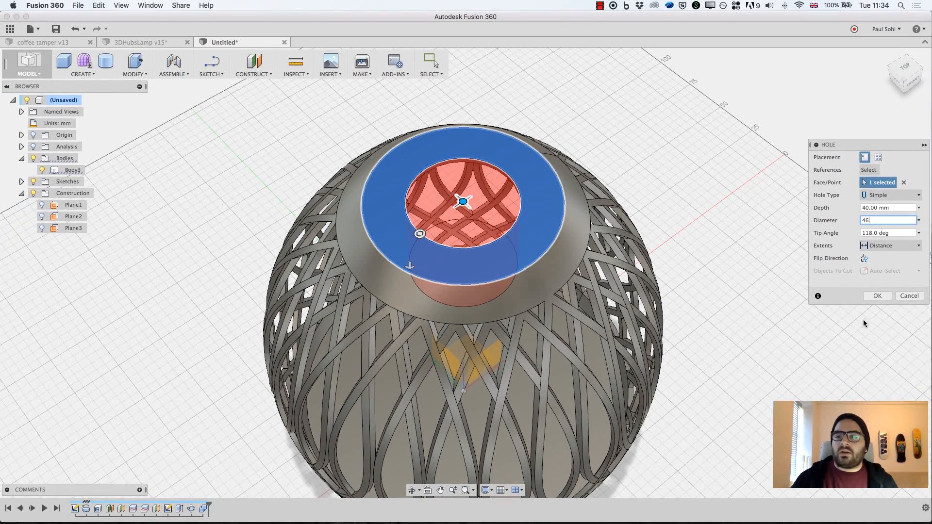
pyautogui.click(877, 297)
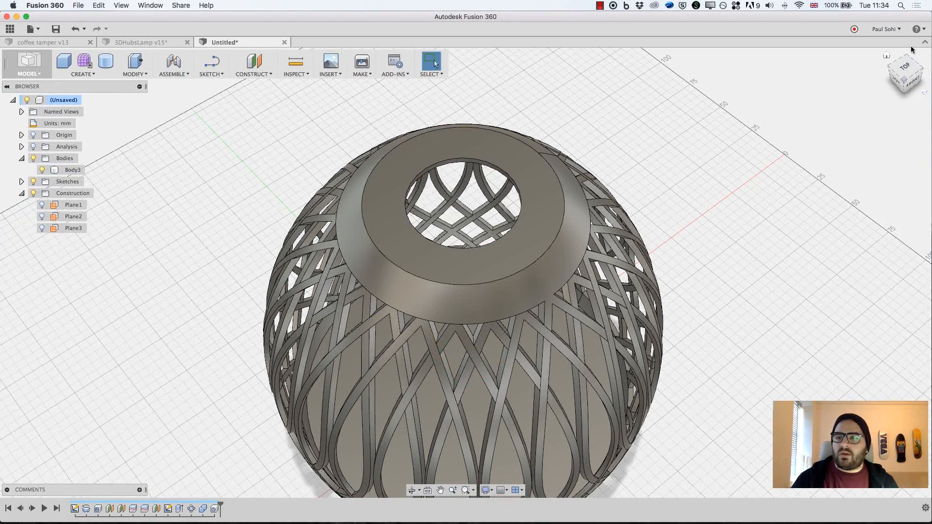
# Place a simple hole on the underside of the lamp's base, centre it on the face and set its diameter to 150 mm
pyautogui.moveTo(906, 70); pyautogui.dragTo(905, 36)
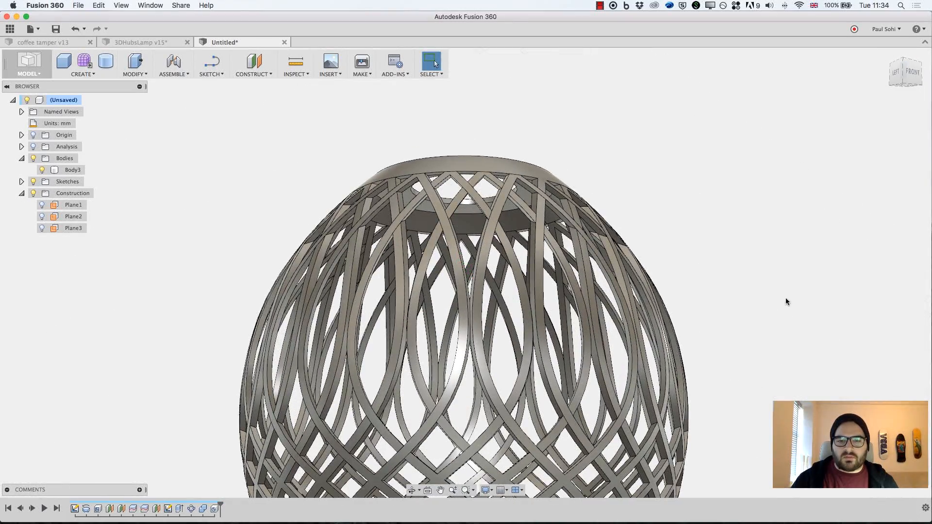
pyautogui.moveTo(787, 300); pyautogui.dragTo(790, 132, button='middle')
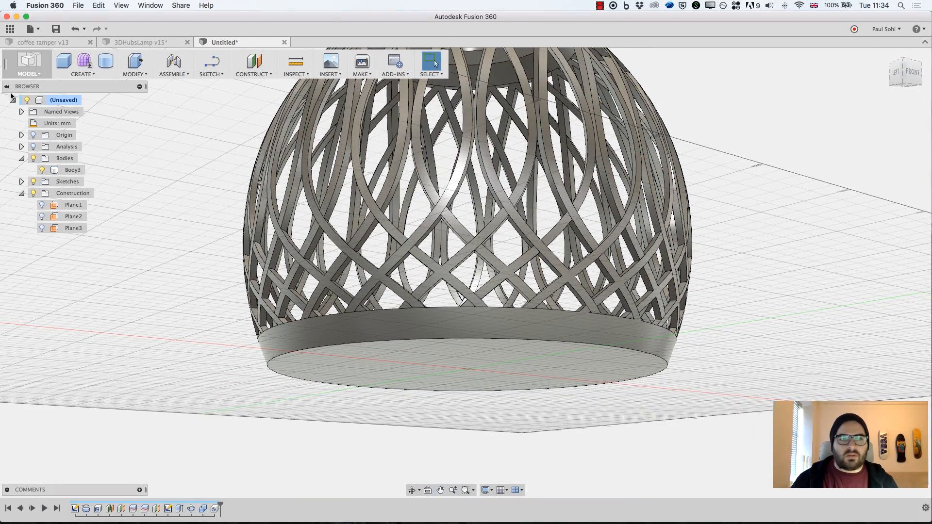
pyautogui.rightClick(158, 159)
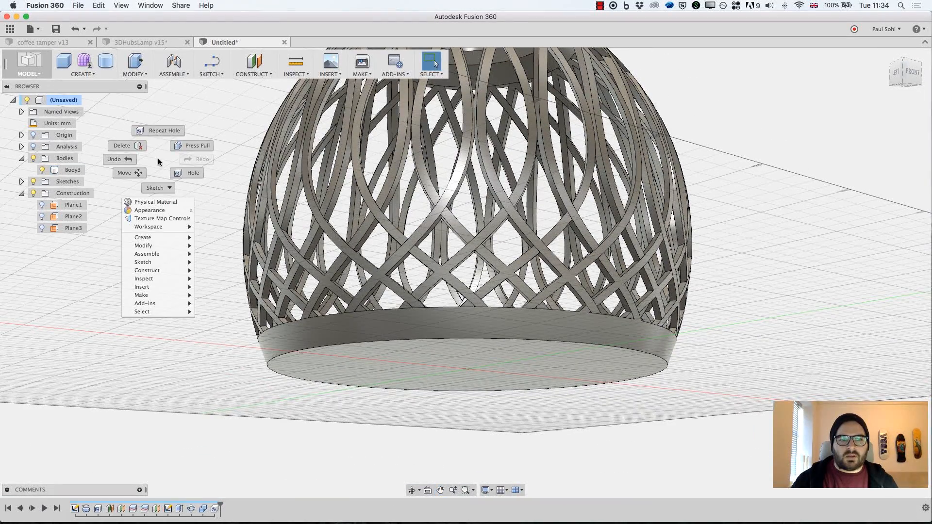
pyautogui.click(163, 131)
pyautogui.click(432, 361)
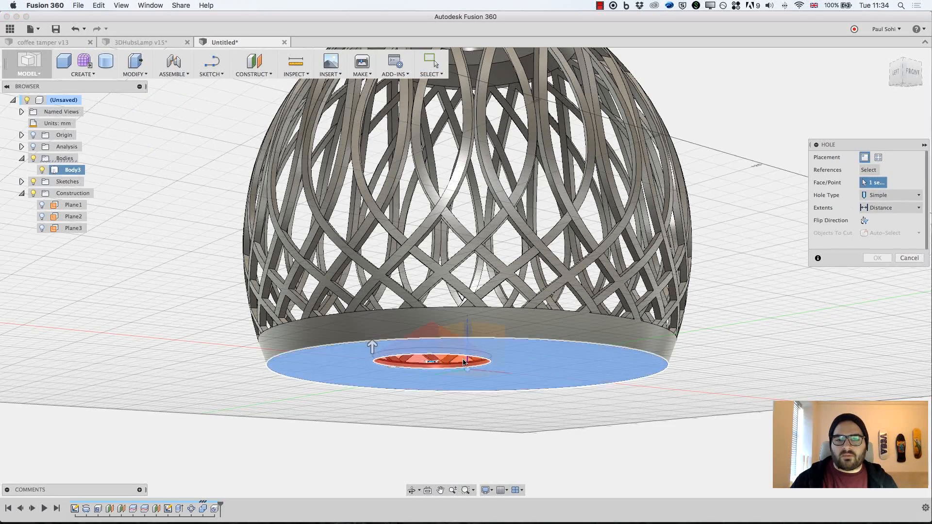
pyautogui.moveTo(906, 74); pyautogui.dragTo(906, 47)
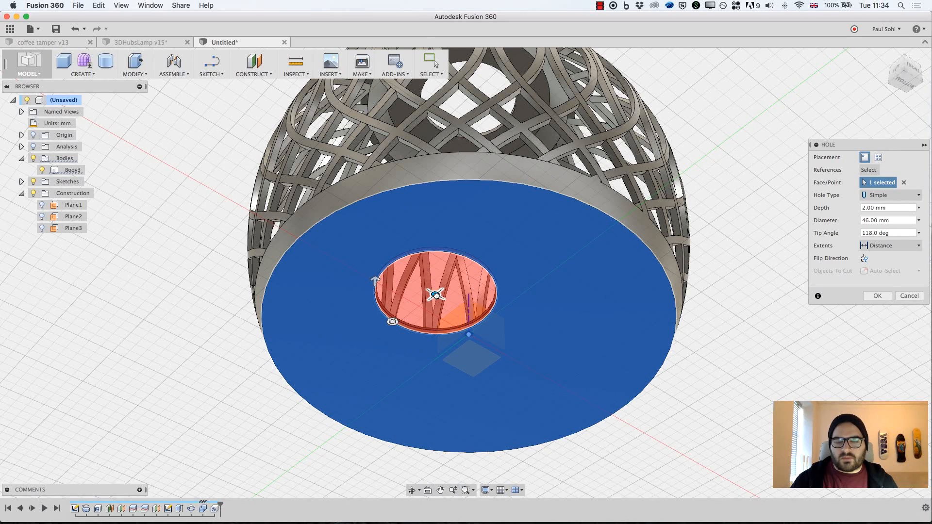
pyautogui.moveTo(435, 295); pyautogui.dragTo(467, 334)
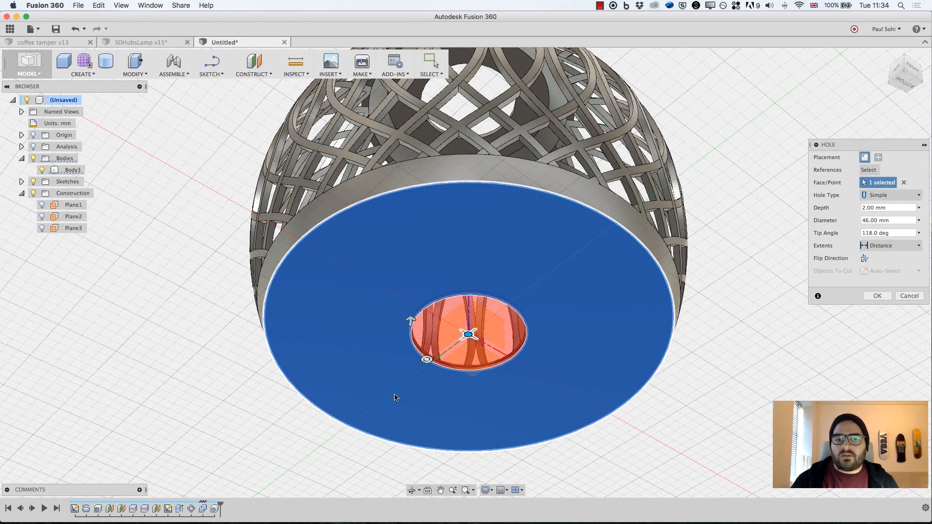
pyautogui.moveTo(427, 359); pyautogui.dragTo(322, 402)
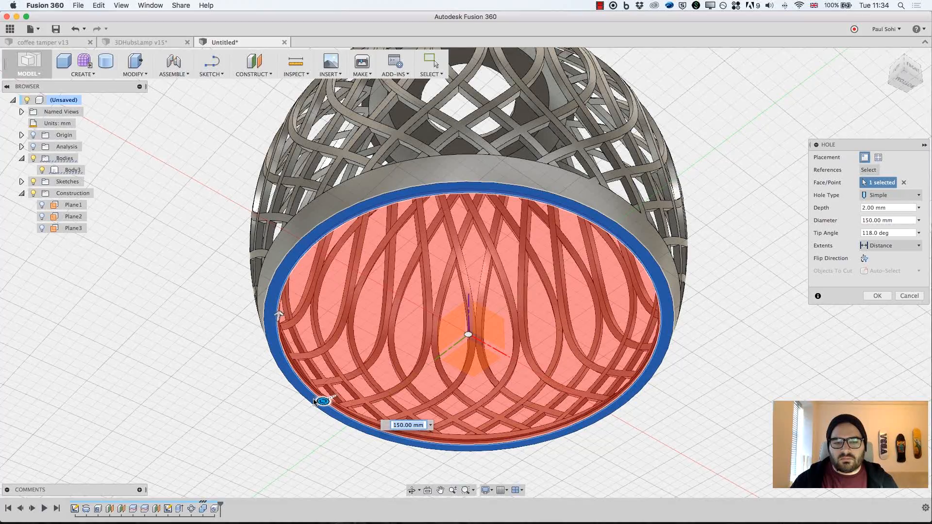
# Set the base hole's tip angle to 180 deg and its depth to 5 mm, and create the hole
pyautogui.click(908, 73)
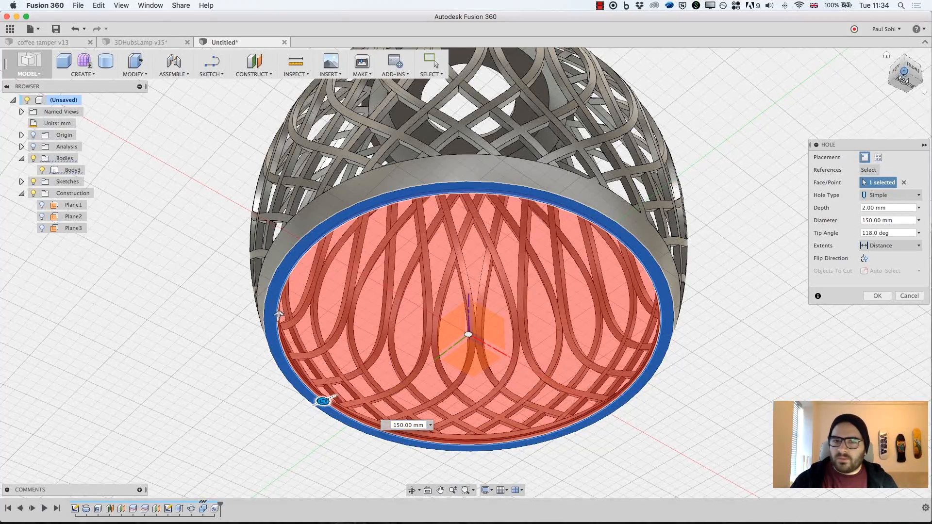
pyautogui.moveTo(466, 273)
pyautogui.keyDown('shift'); pyautogui.mouseDown(button='middle')
pyautogui.moveTo(466, 219)
pyautogui.moveTo(466, 227)
pyautogui.mouseUp(button='middle'); pyautogui.keyUp('shift')
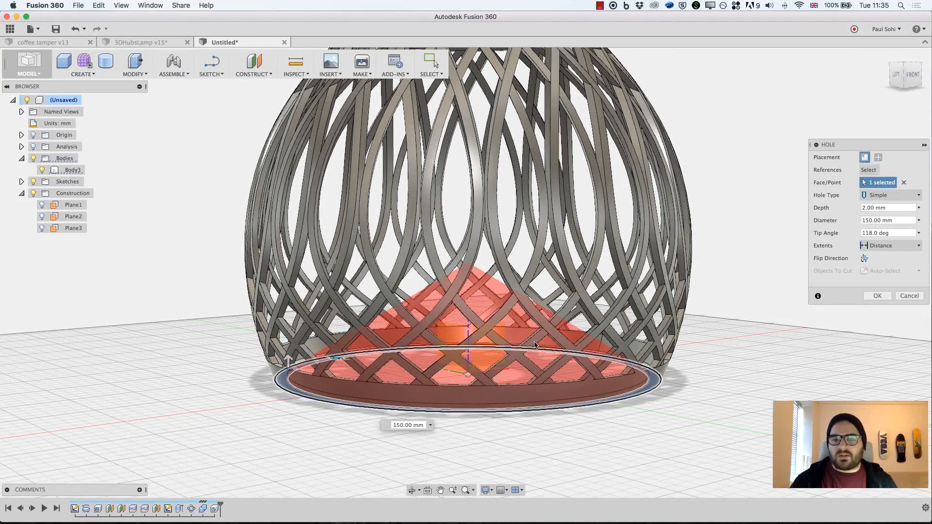
pyautogui.moveTo(908, 72); pyautogui.dragTo(910, 73)
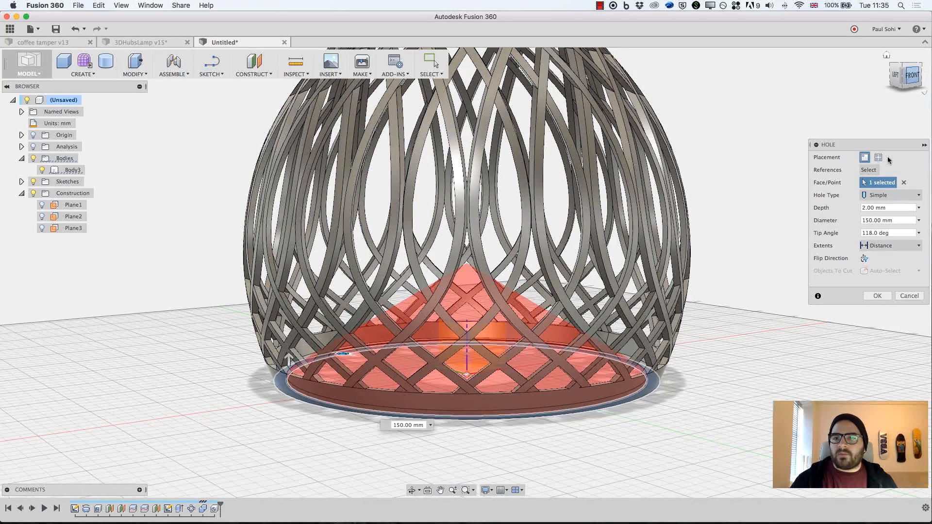
pyautogui.click(867, 234)
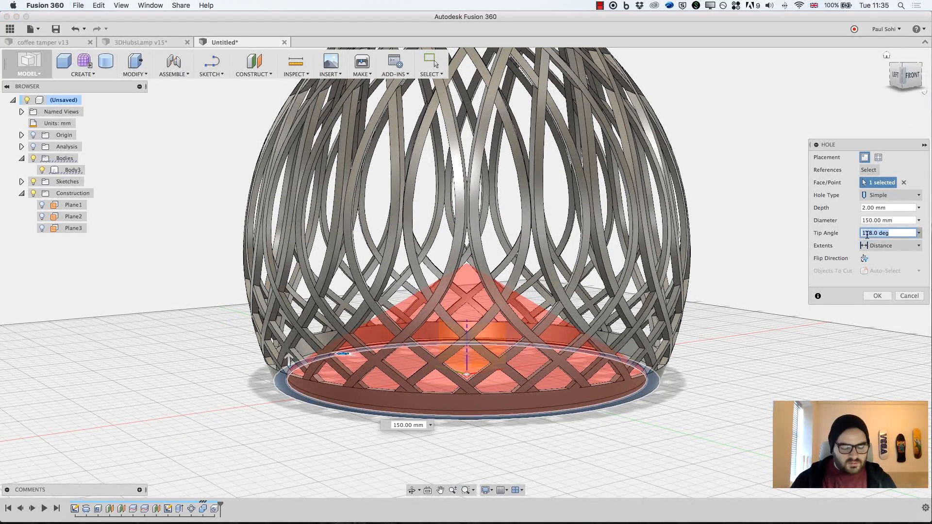
pyautogui.write('180')
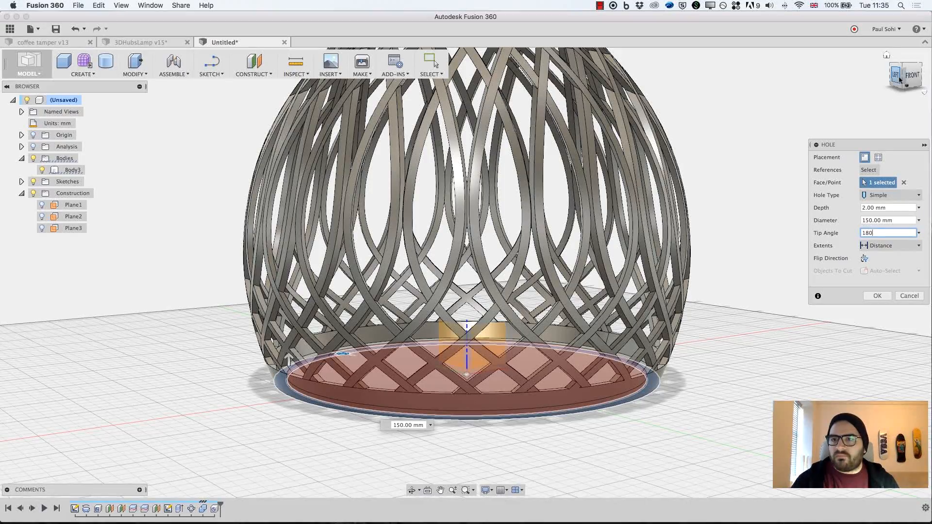
pyautogui.moveTo(905, 73); pyautogui.dragTo(925, 101)
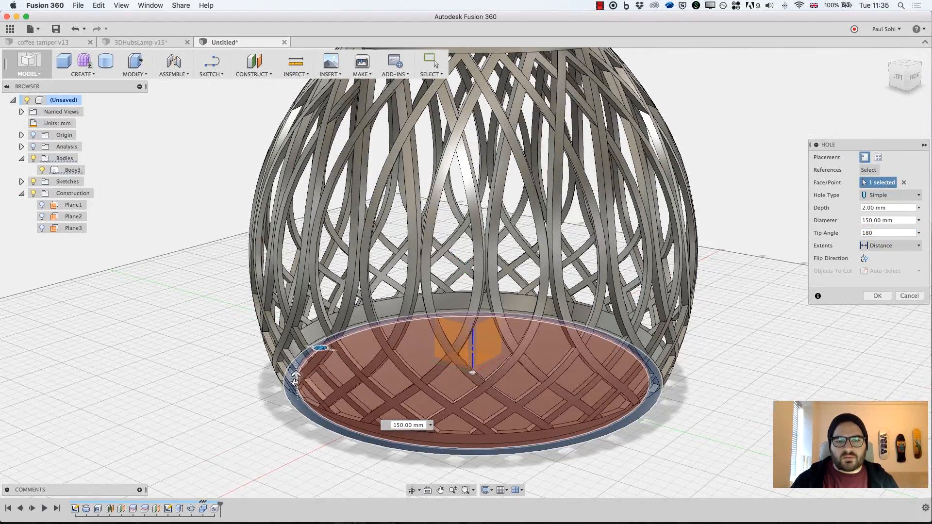
pyautogui.moveTo(296, 375); pyautogui.dragTo(296, 370)
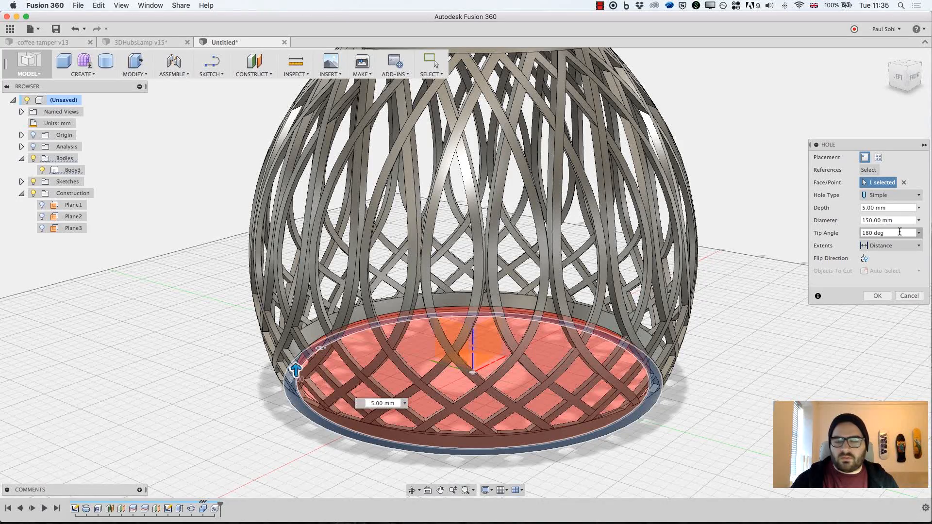
pyautogui.click(884, 297)
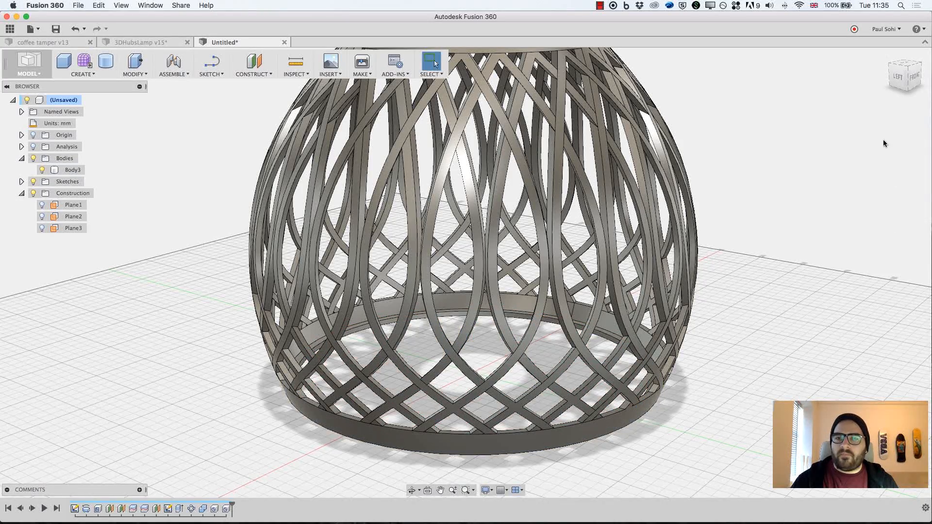
# Start a 3D Print export and select the whole lampshade body as the object to output
pyautogui.moveTo(793, 197); pyautogui.dragTo(795, 249, button='middle')
pyautogui.moveTo(917, 76); pyautogui.dragTo(908, 104)
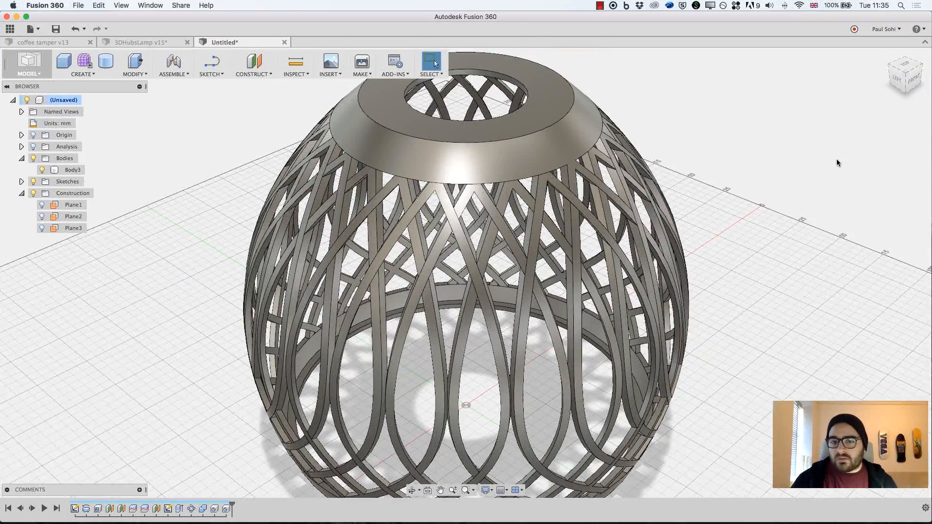
pyautogui.scroll(-5, 837, 159)
pyautogui.moveTo(836, 159); pyautogui.dragTo(763, 187, button='middle')
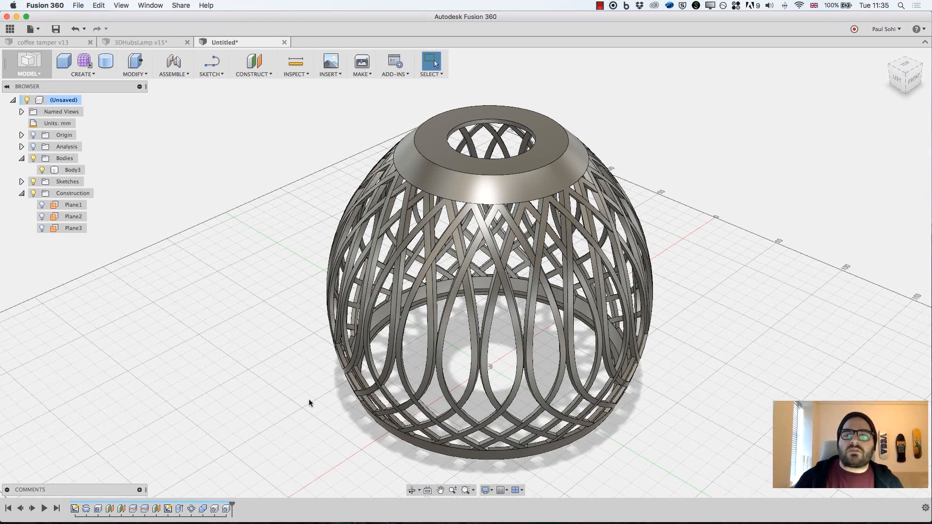
pyautogui.click(360, 74)
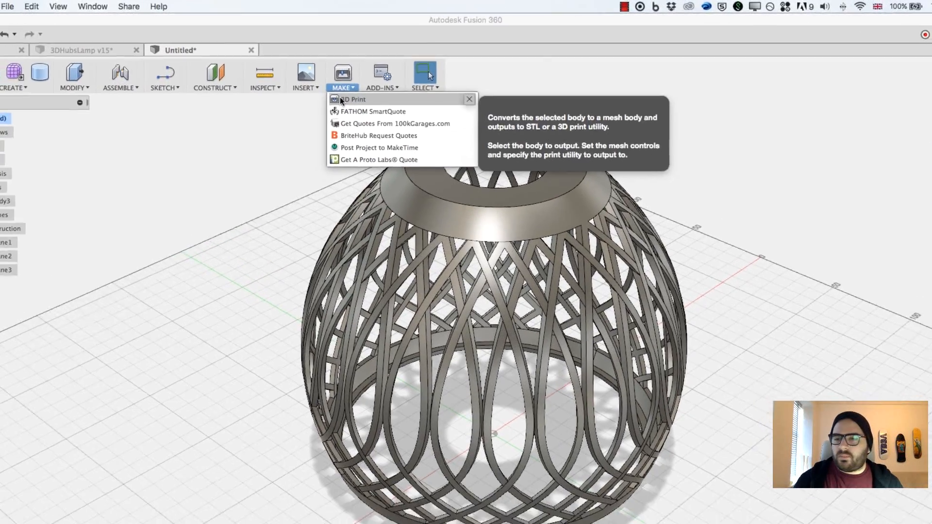
pyautogui.click(343, 100)
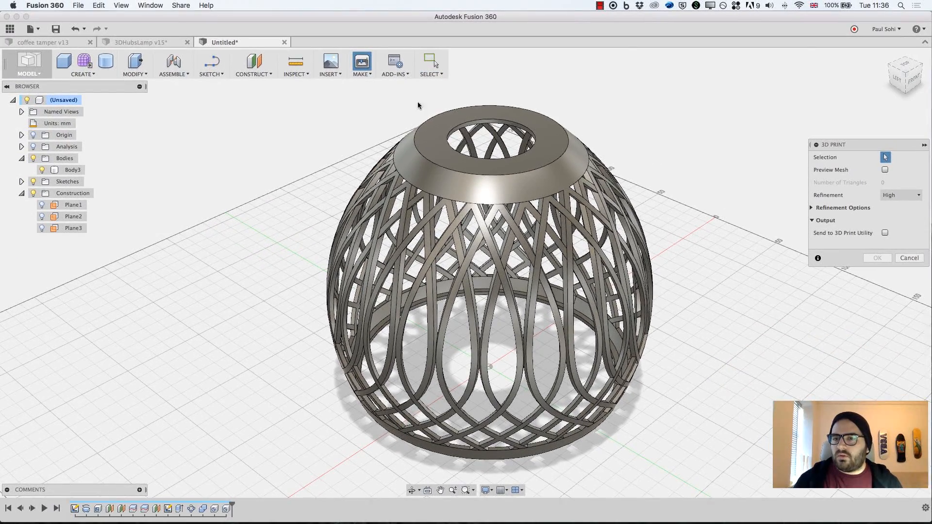
pyautogui.click(544, 196)
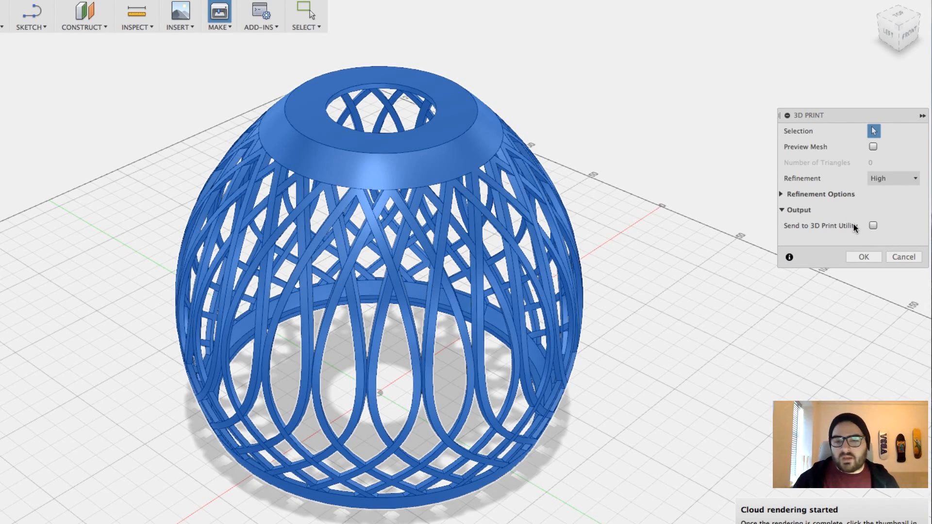
# Enable sending the mesh to a 3D print utility, review the available utilities, and switch the option off again
pyautogui.click(871, 225)
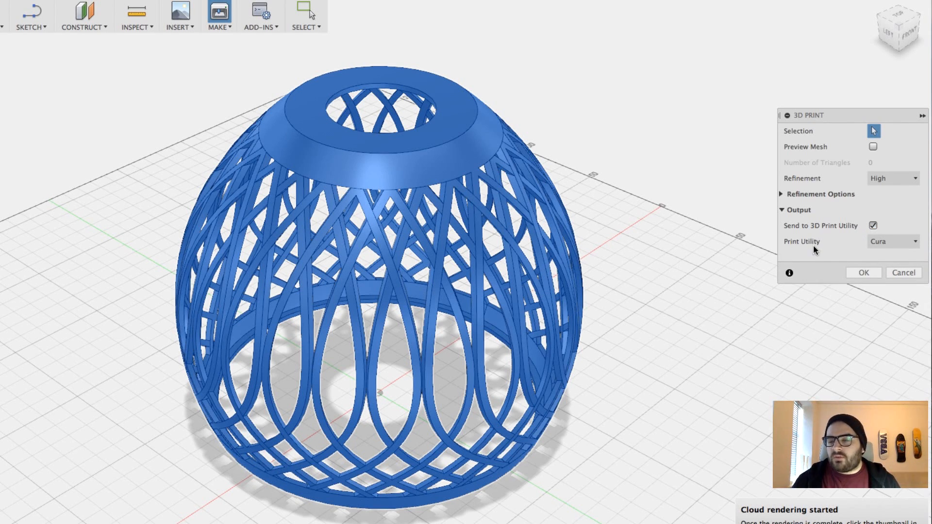
pyautogui.click(874, 241)
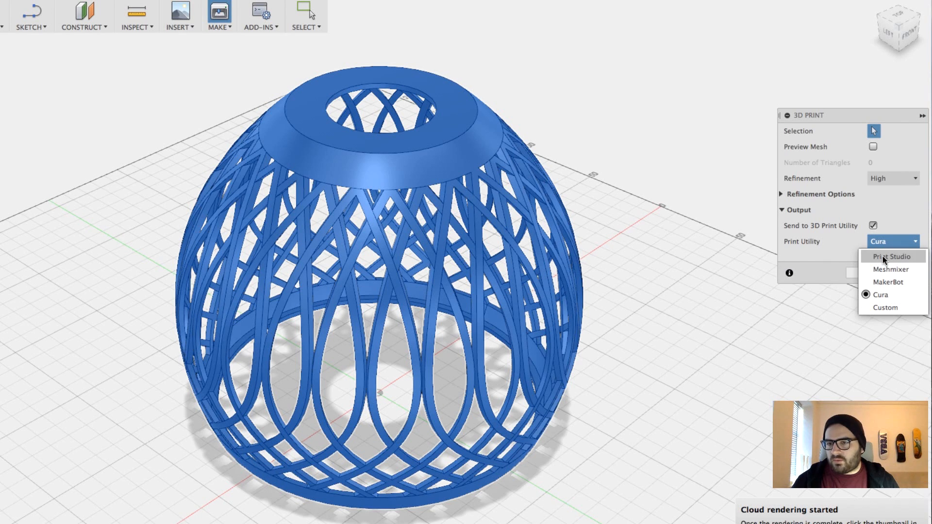
pyautogui.click(815, 249)
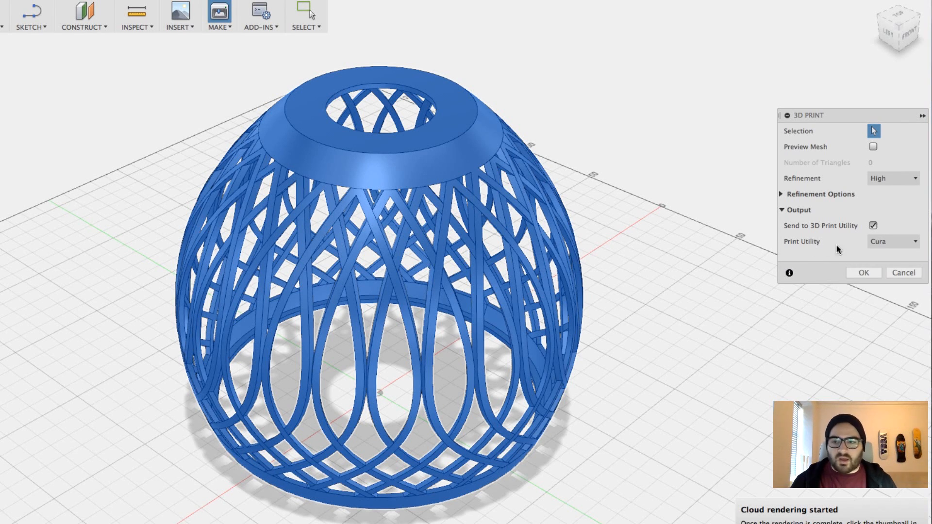
pyautogui.click(873, 226)
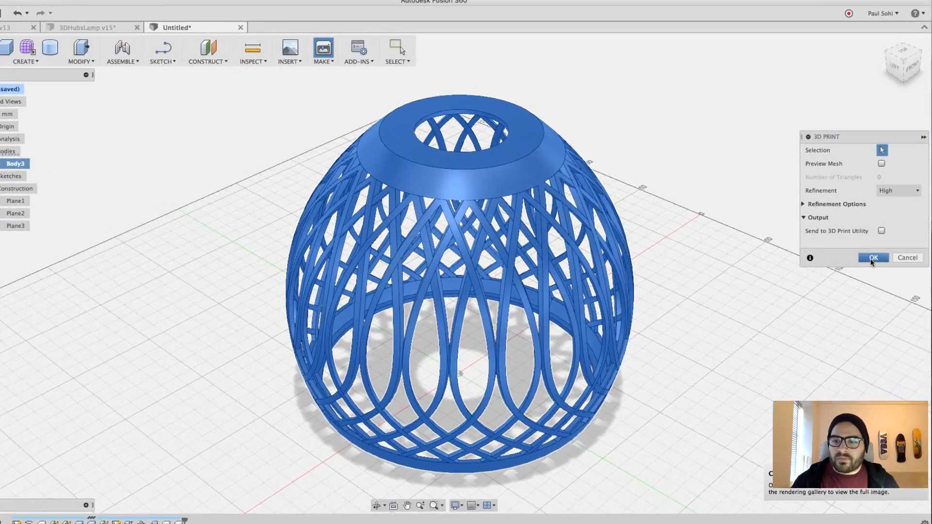
# Export the lampshade body with High refinement as an STL file named lampshade on the Desktop
pyautogui.click(864, 257)
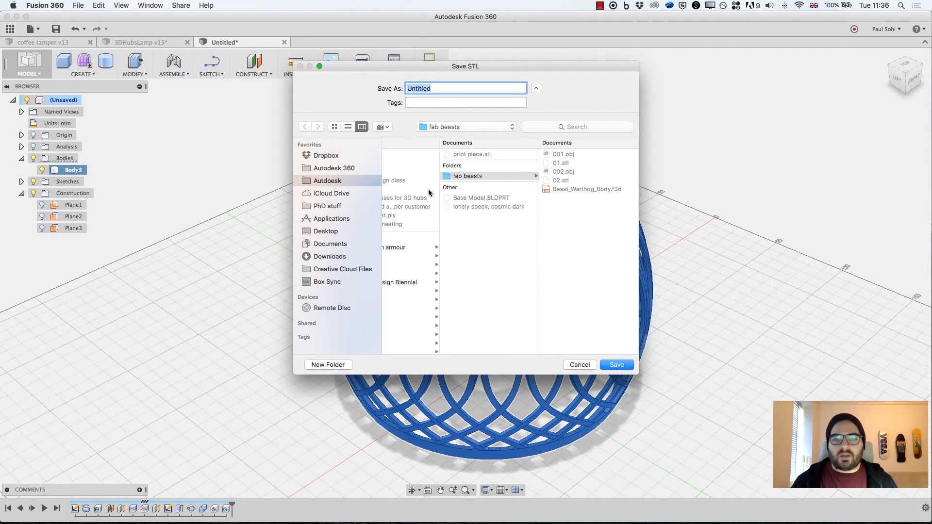
pyautogui.click(356, 183)
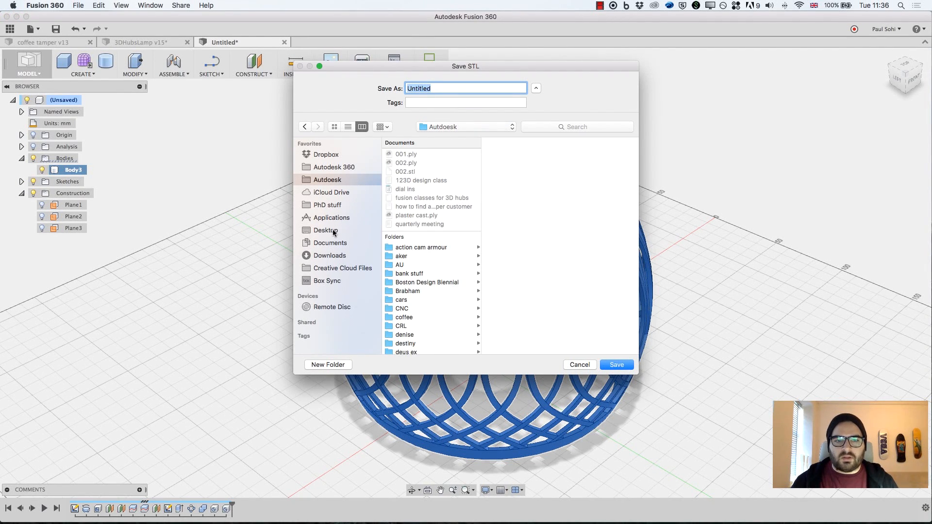
pyautogui.click(334, 233)
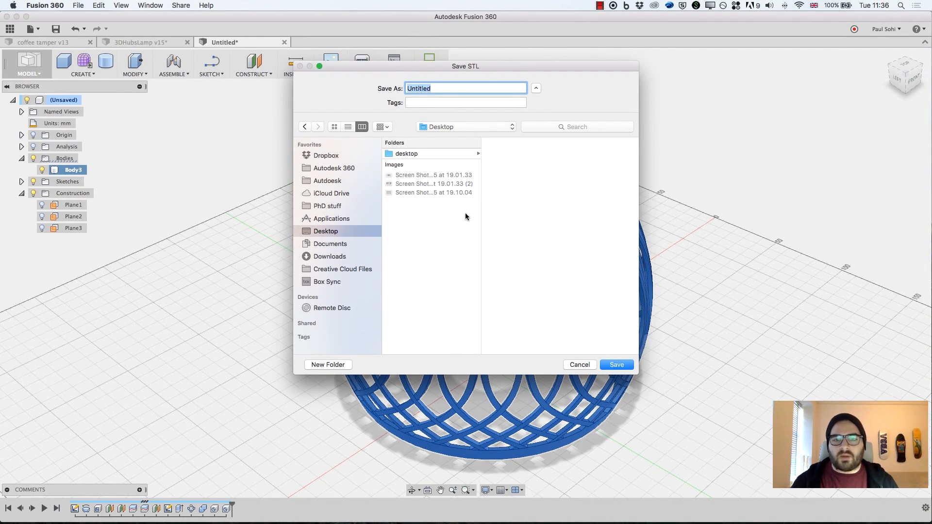
pyautogui.write('l')
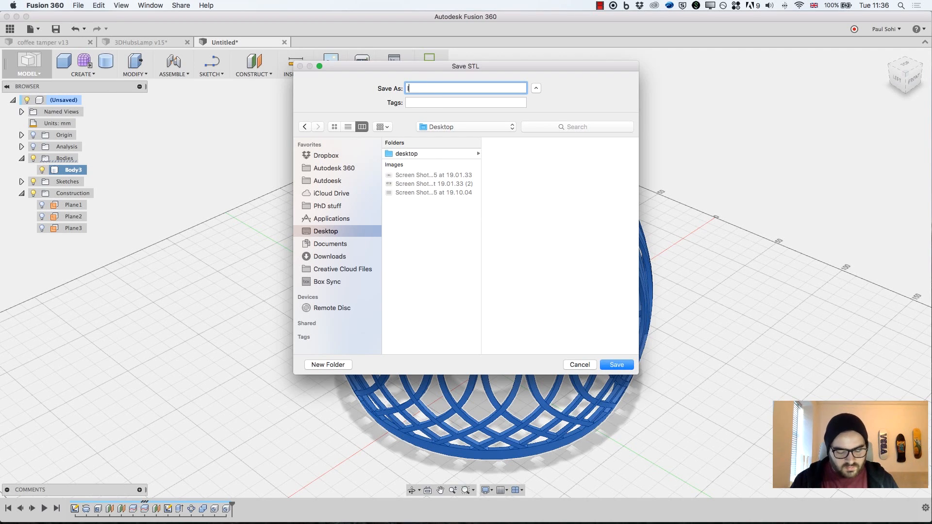
pyautogui.write('ampshade')
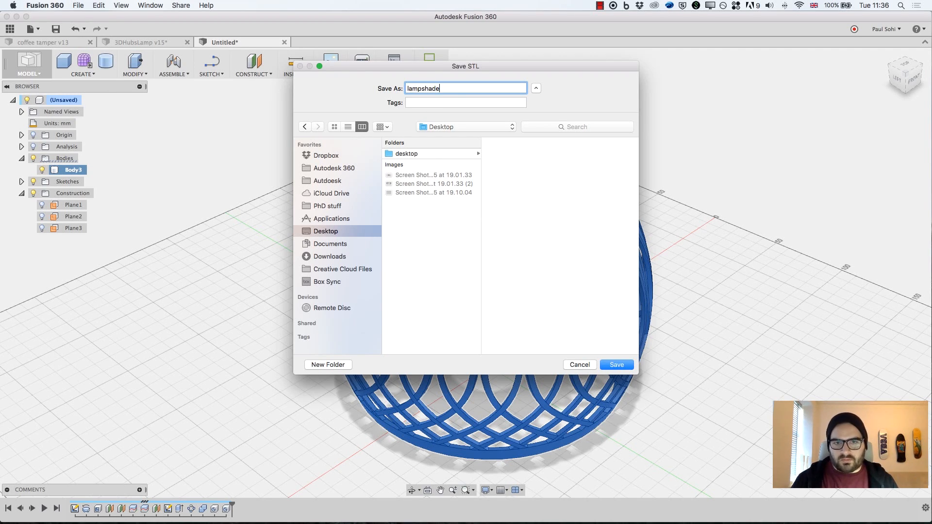
pyautogui.press('Return')
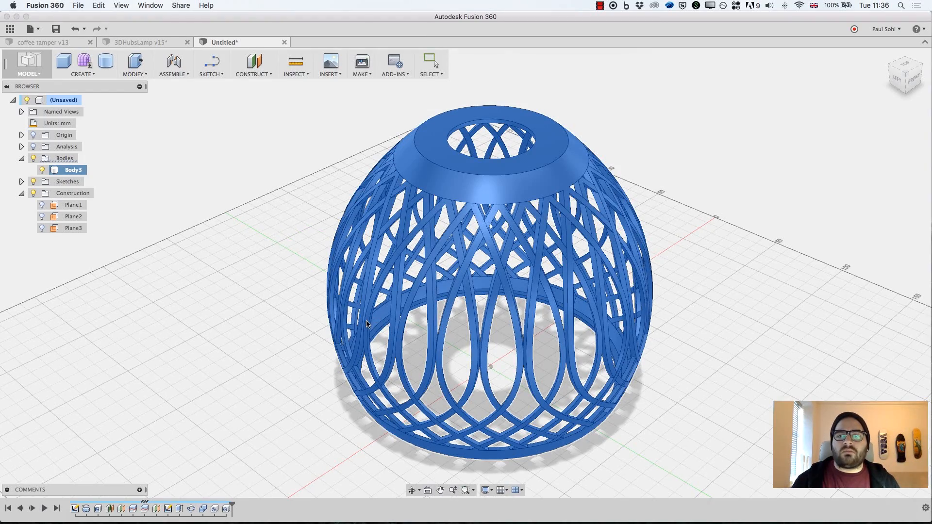
pyautogui.press('Escape')
# Reveal the computer's desktop to check the exported lampshade.stl file, and return to the Fusion 360 model
pyautogui.press('F11')
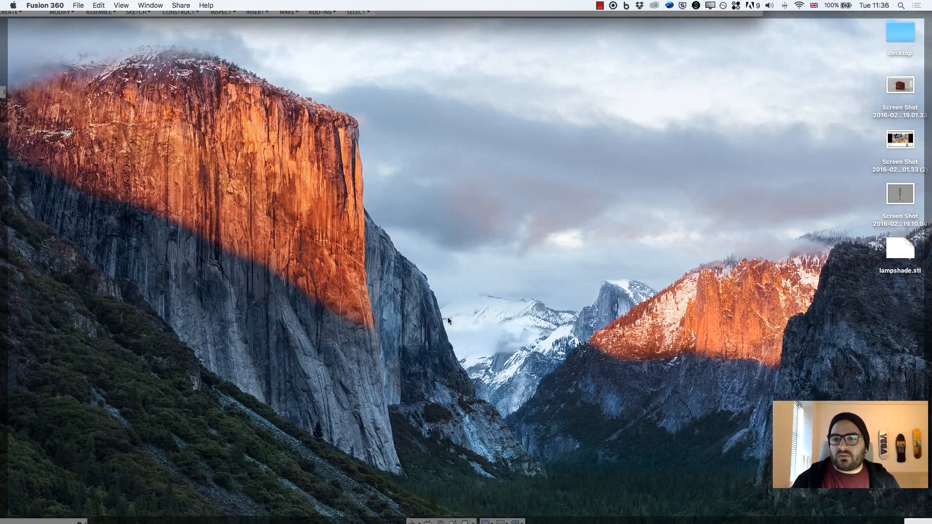
pyautogui.click(901, 249)
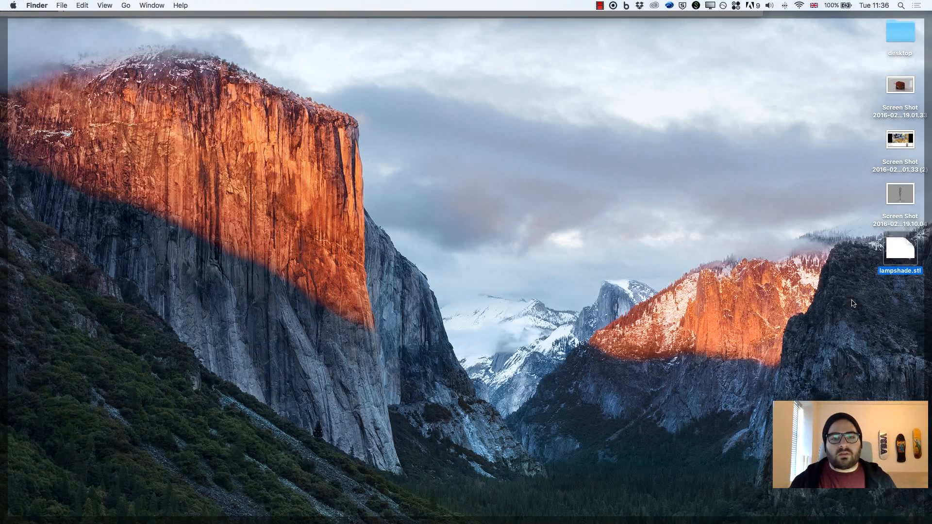
pyautogui.press('F11')
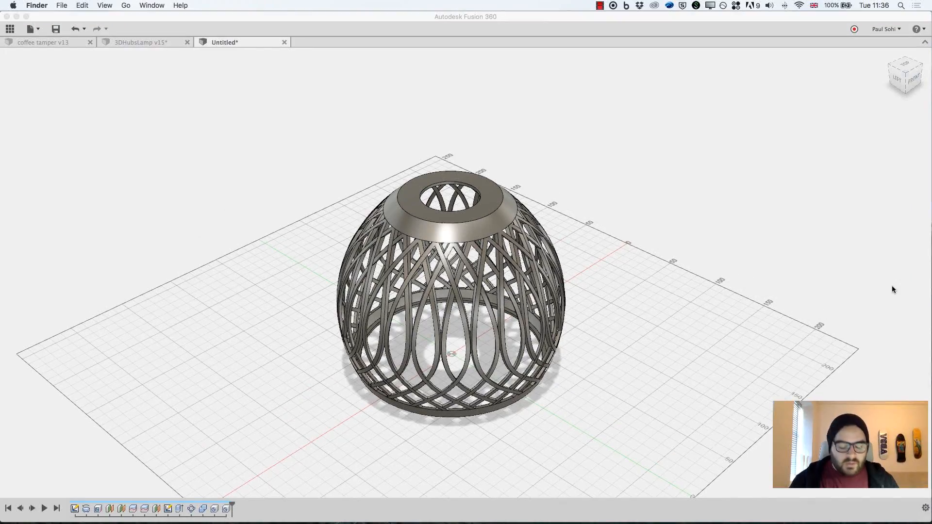